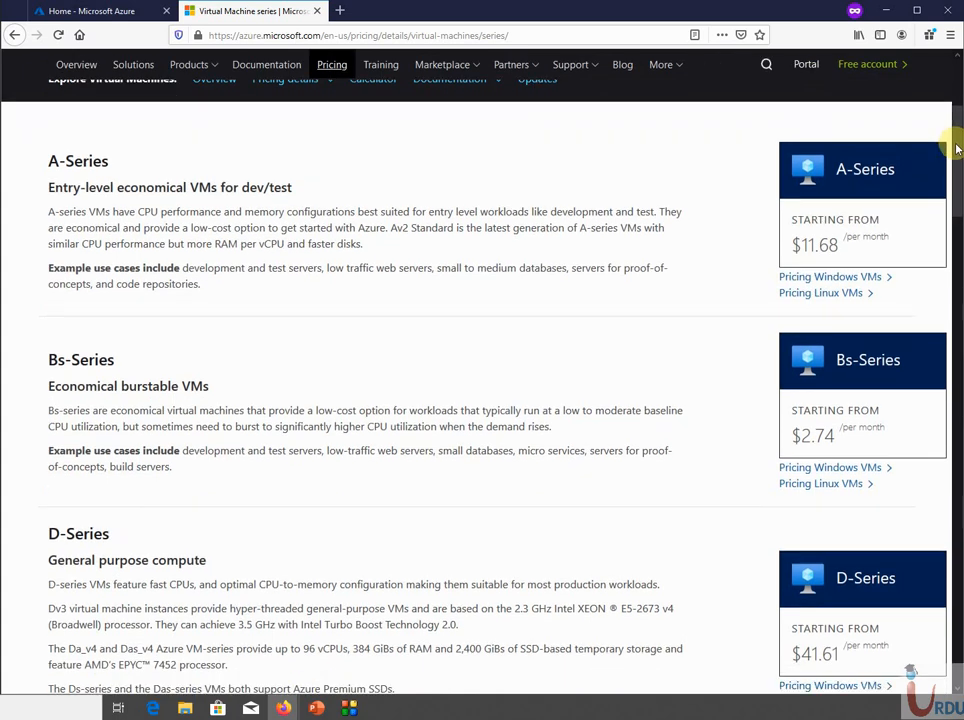
Step: Examine the Azure virtual machine series, comparing their use cases and starting monthly prices from A-Series through N-Series
left_click_drag(957, 146, 893, 374)
scroll(893, 374, "down", 1)
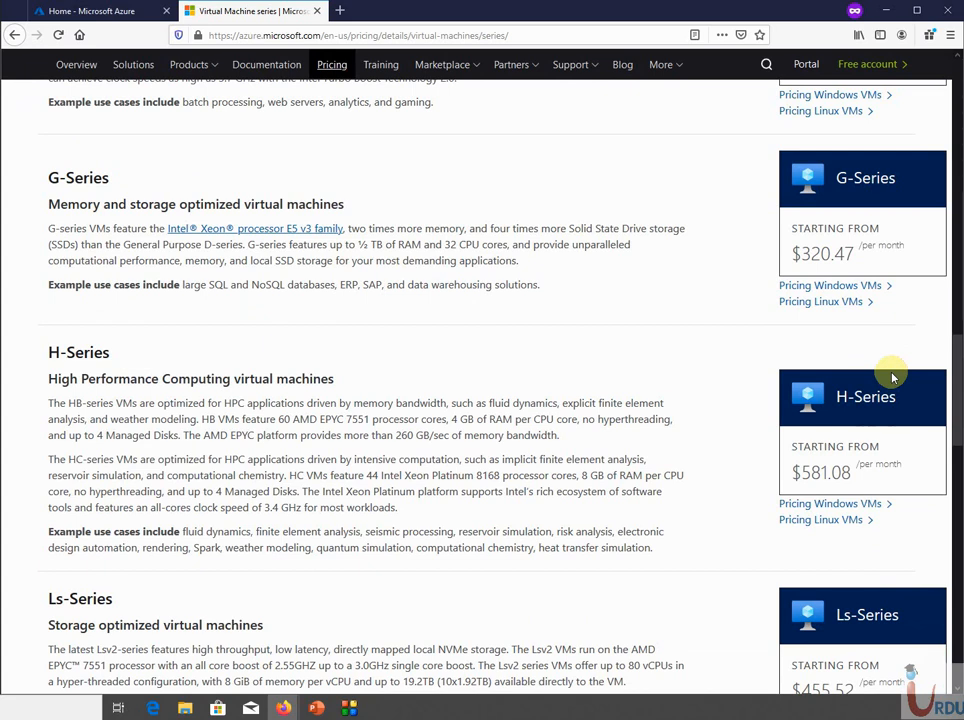
scroll(890, 386, "down", 1)
scroll(883, 398, "up", 10)
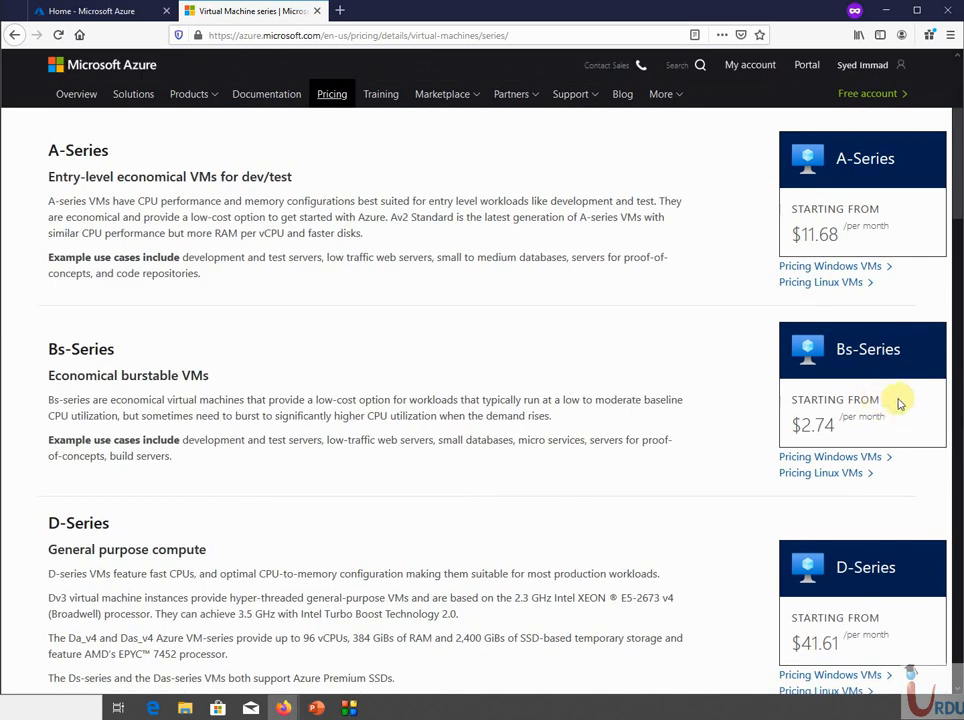
scroll(905, 392, "down", 10)
scroll(912, 385, "down", 1)
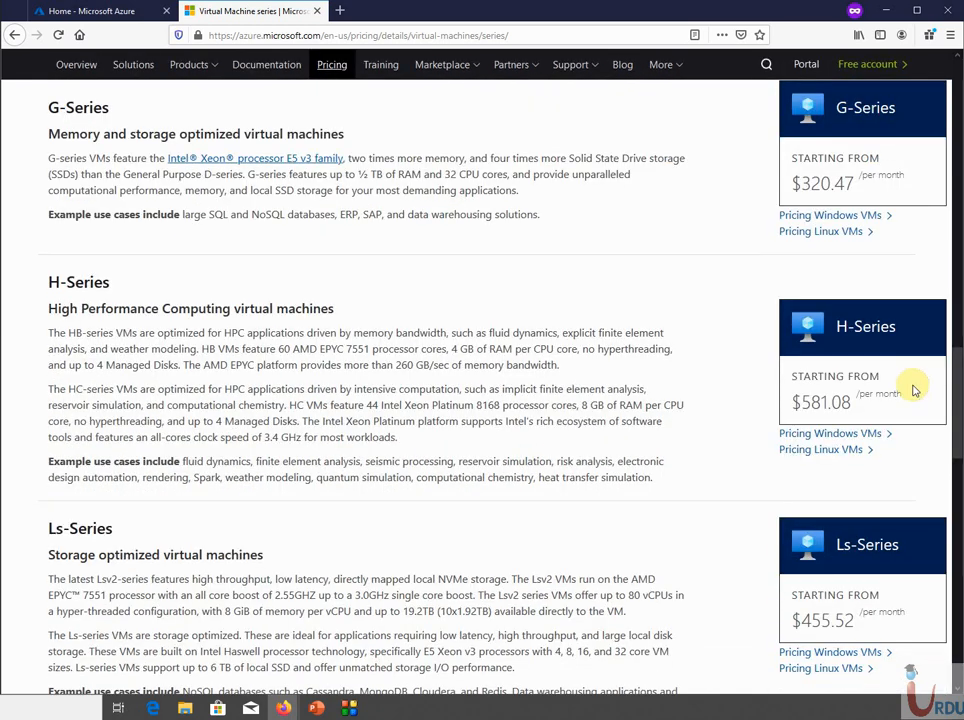
scroll(913, 390, "down", 7)
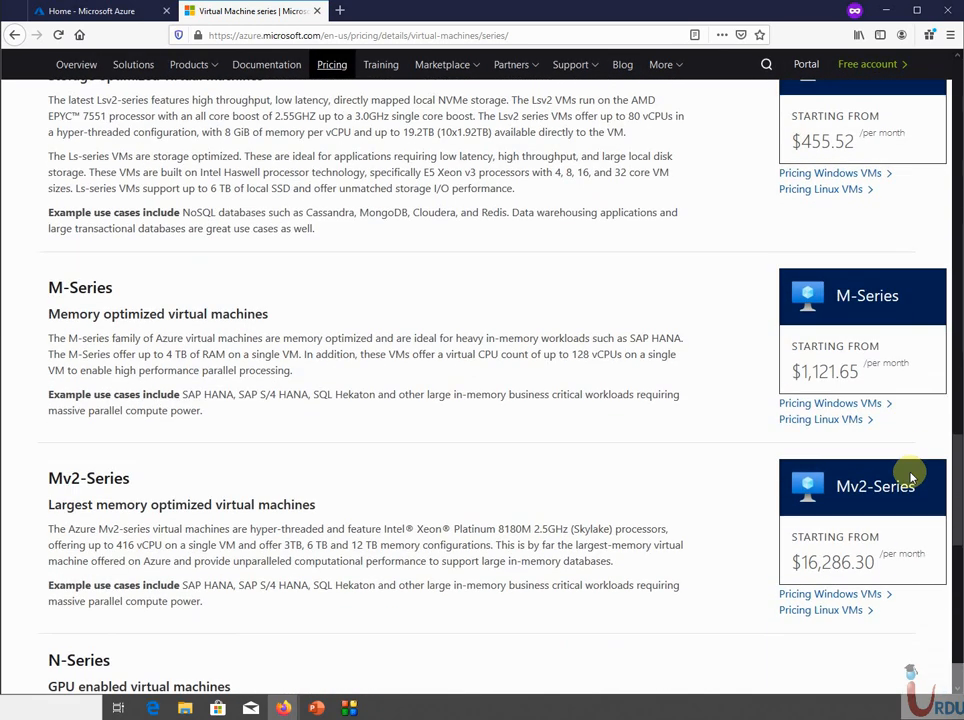
scroll(903, 523, "down", 3)
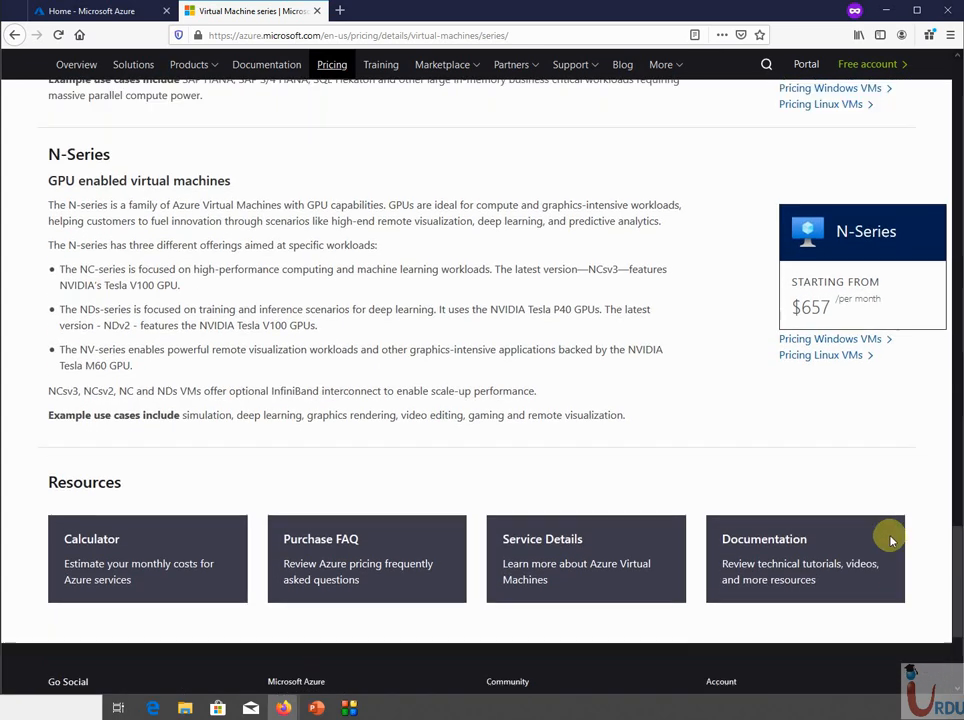
scroll(885, 425, "up", 15)
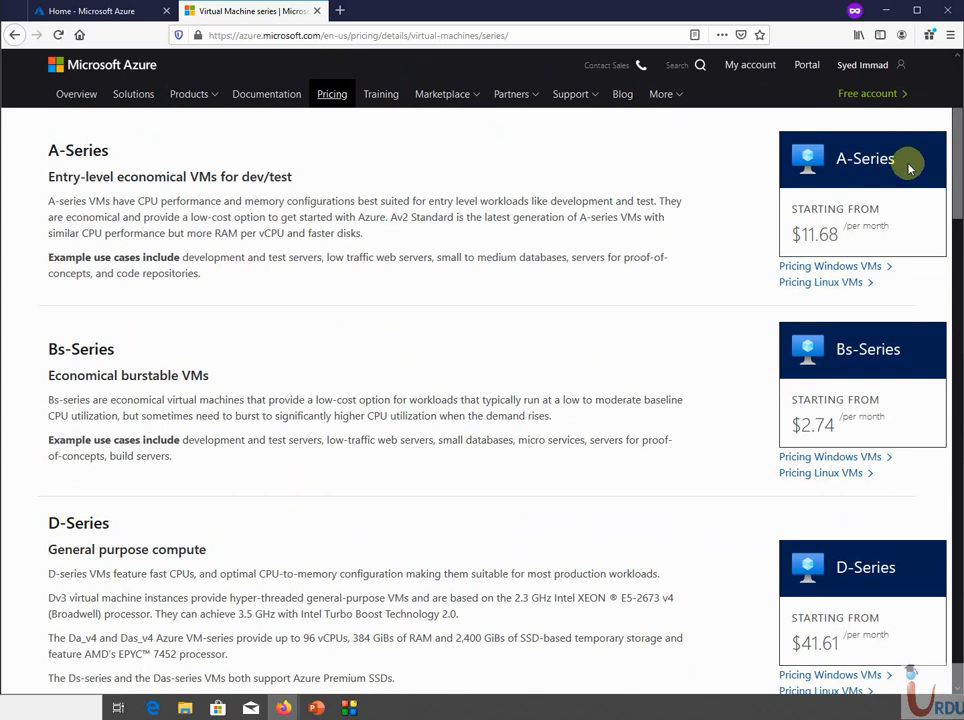
mouse_move(949, 168)
left_mouse_down()
mouse_move(949, 243)
mouse_move(945, 189)
left_mouse_up()
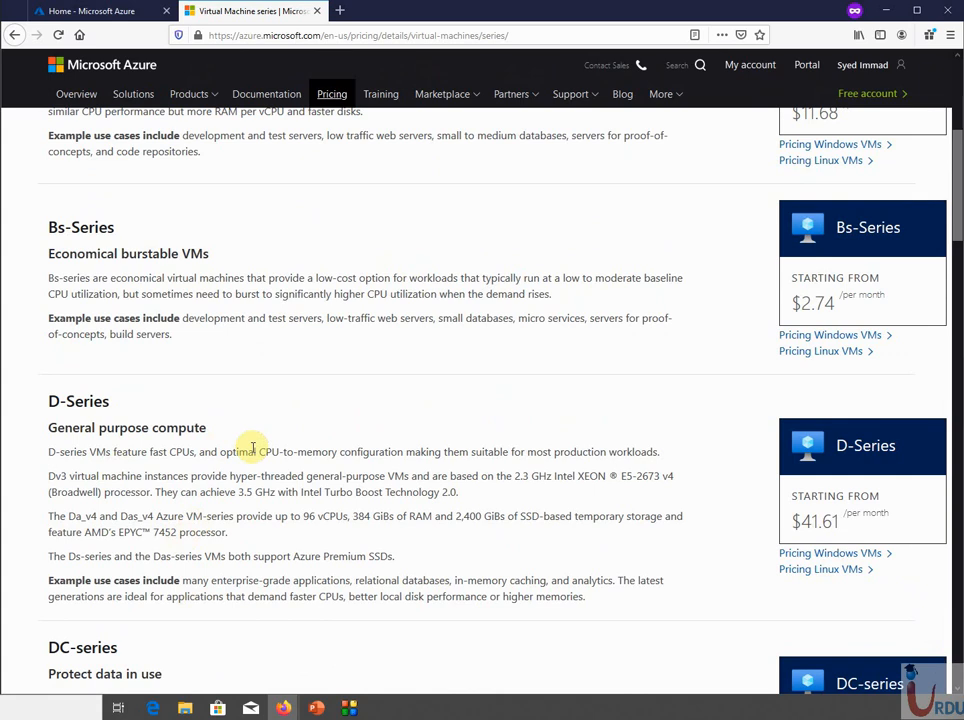
Step: Switch to the Azure portal, go to the virtual machines service and start creating a virtual machine
left_click(97, 11)
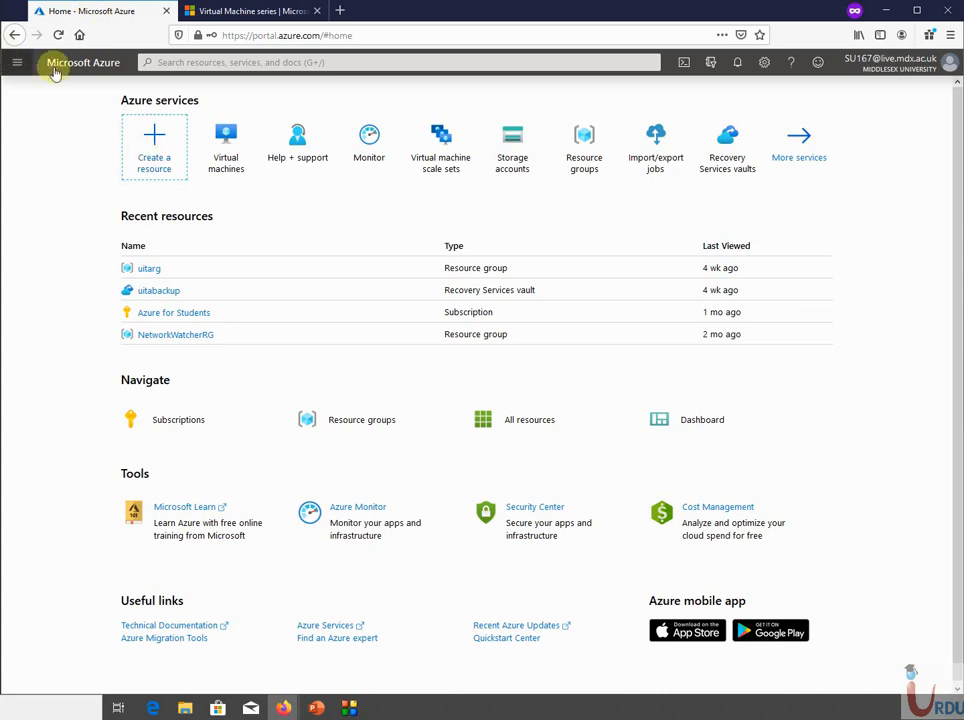
left_click(18, 65)
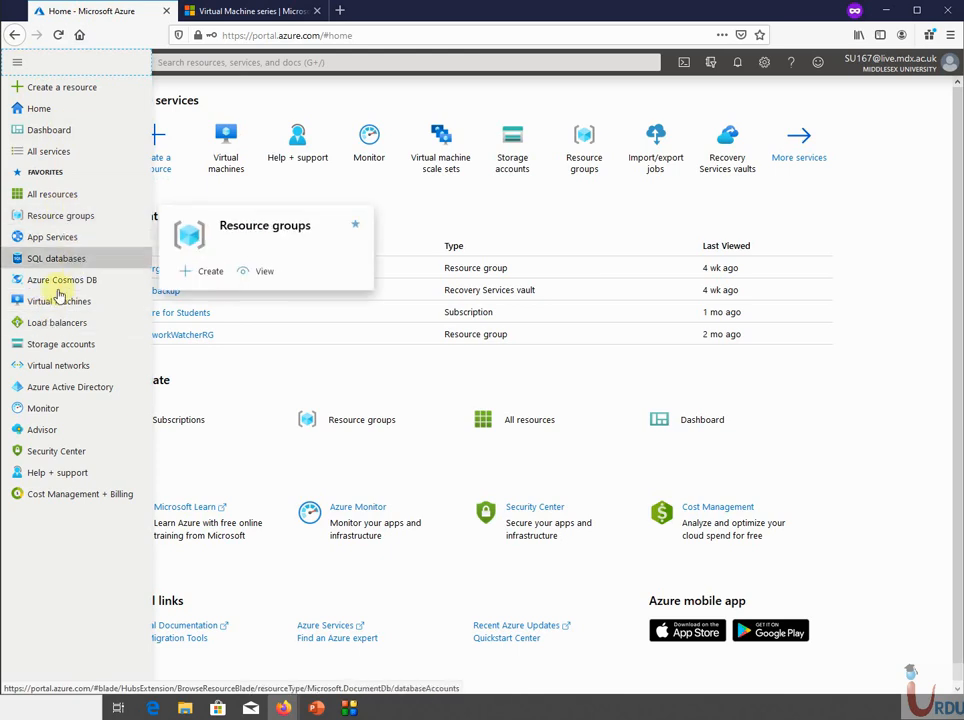
mouse_move(53, 309)
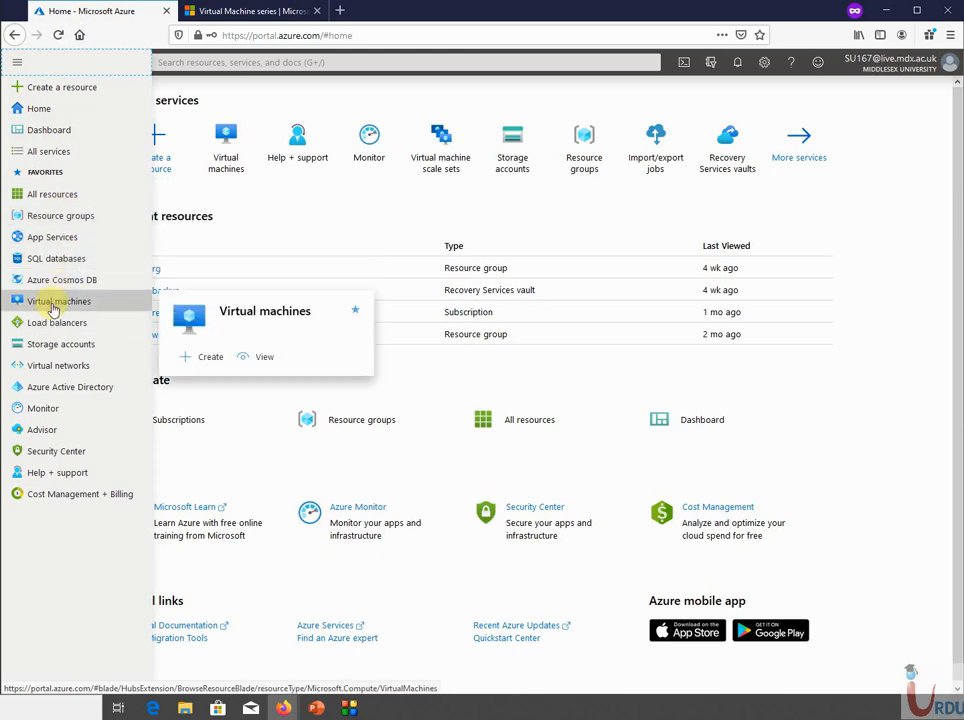
left_click(53, 309)
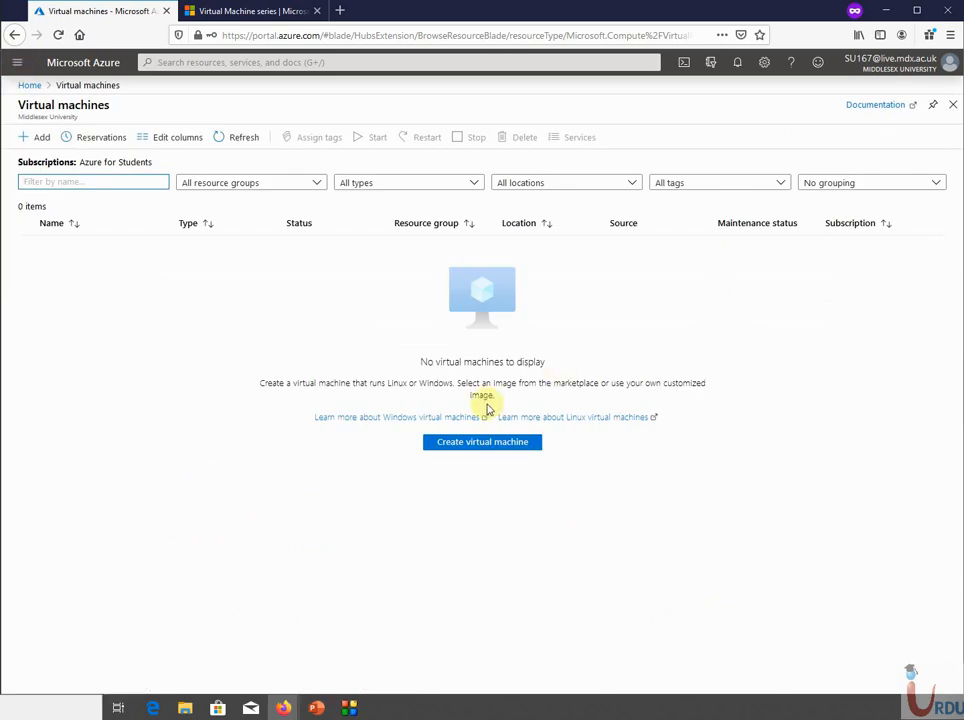
left_click(463, 447)
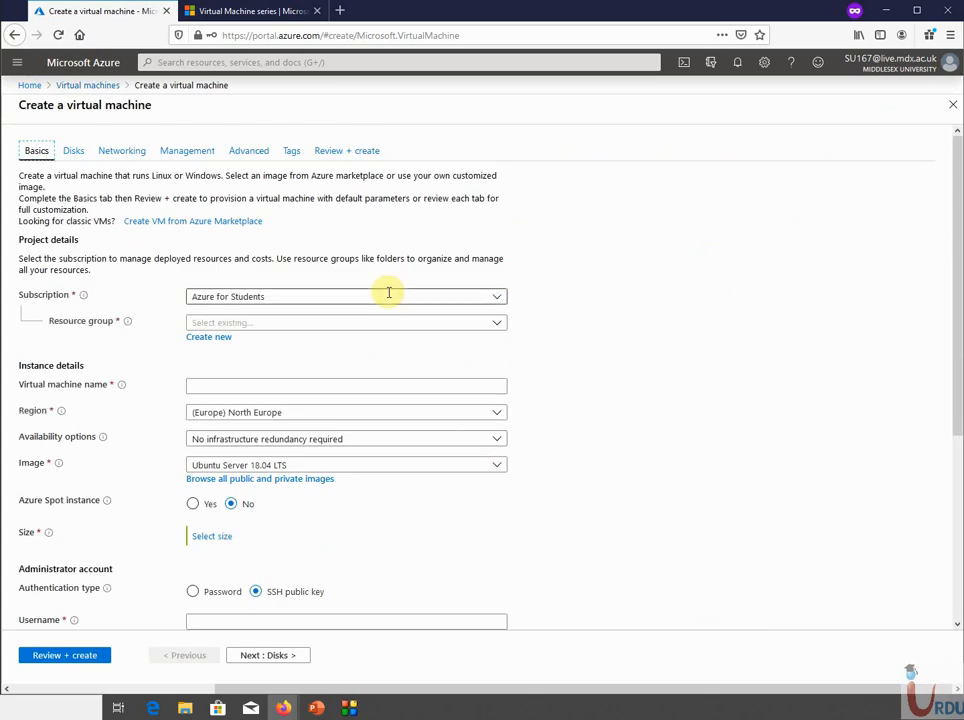
Step: Check the subscription choice and assign the virtual machine to the existing resource group uitarg
left_click(389, 292)
left_click(541, 306)
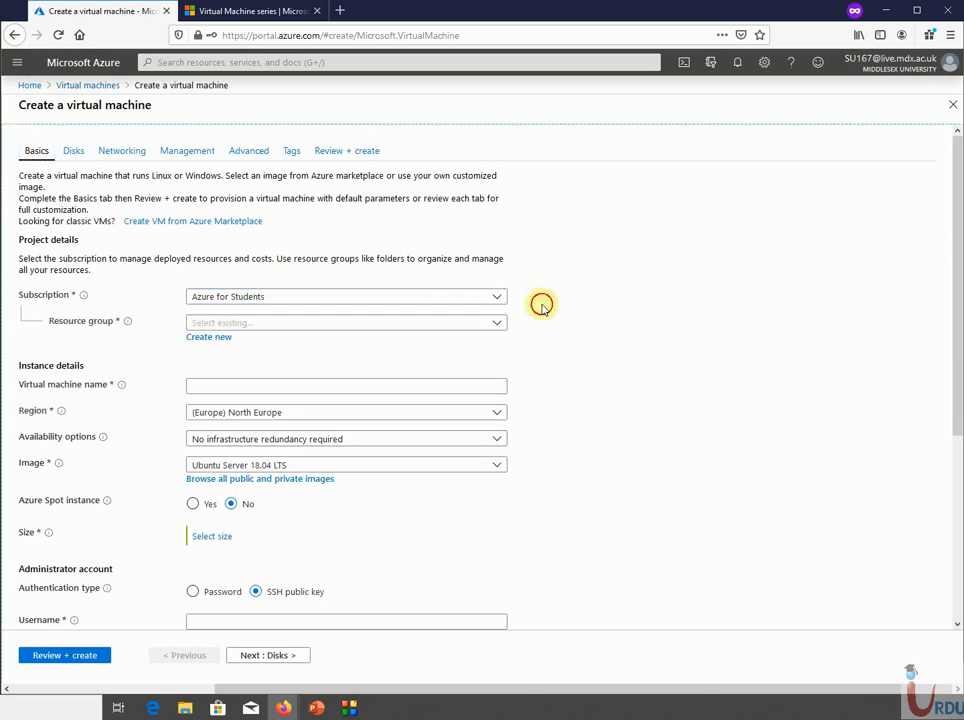
left_click(456, 323)
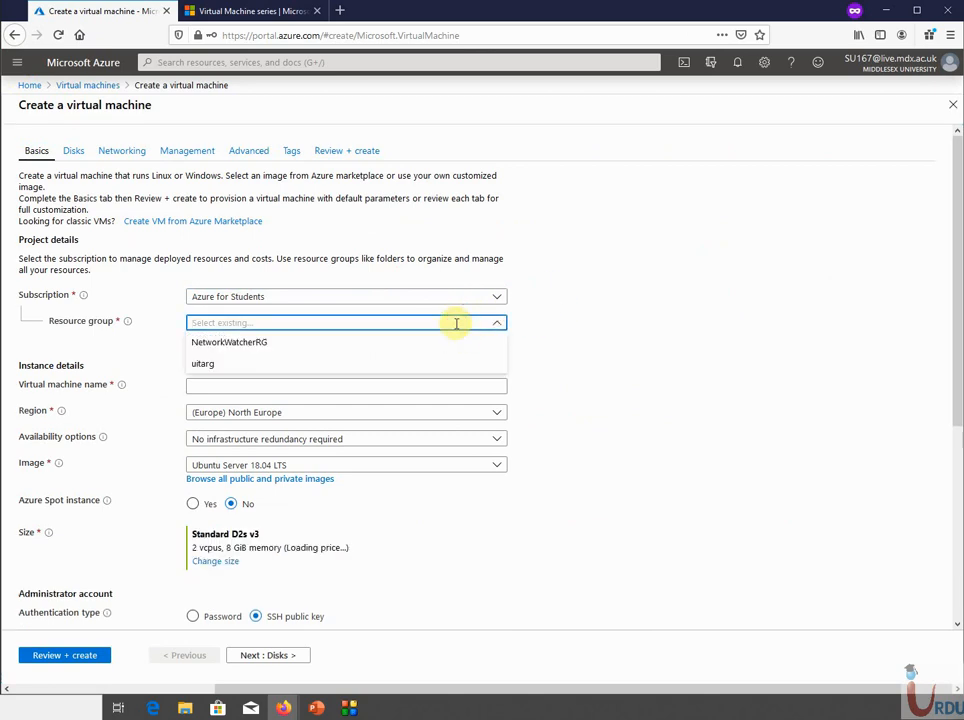
left_click(315, 363)
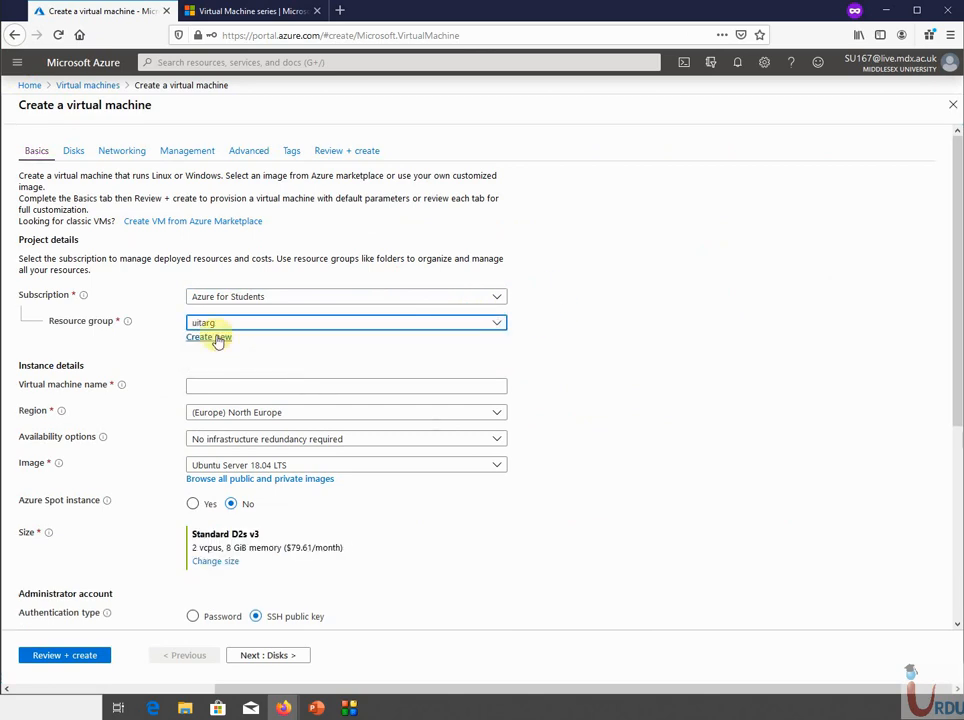
Step: Name the virtual machine myvm in the instance details
left_click_drag(957, 306, 950, 372)
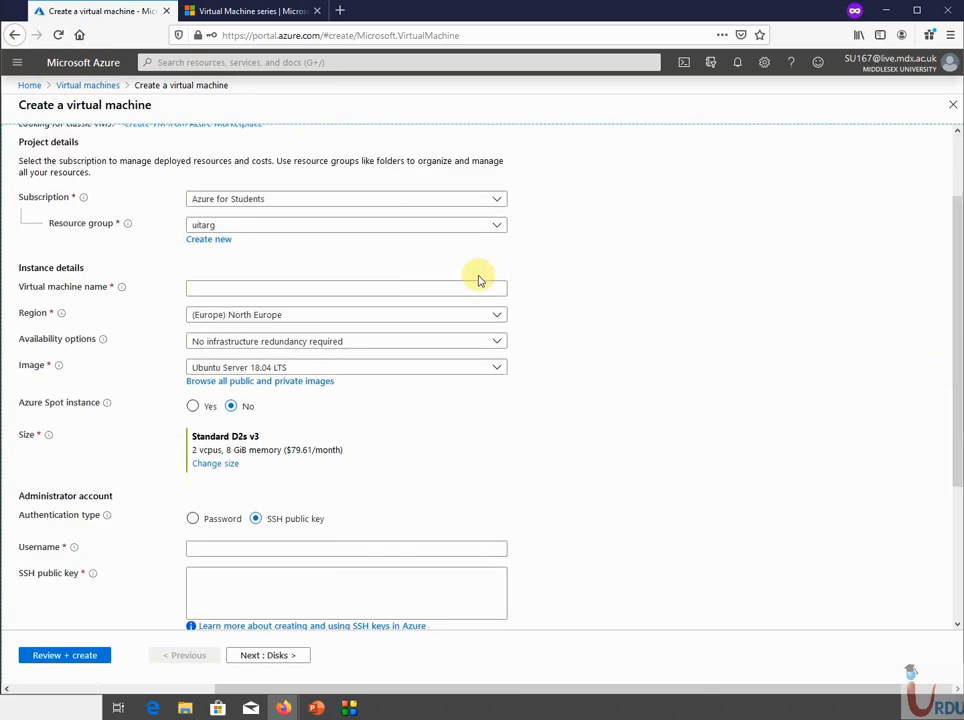
left_click(470, 284)
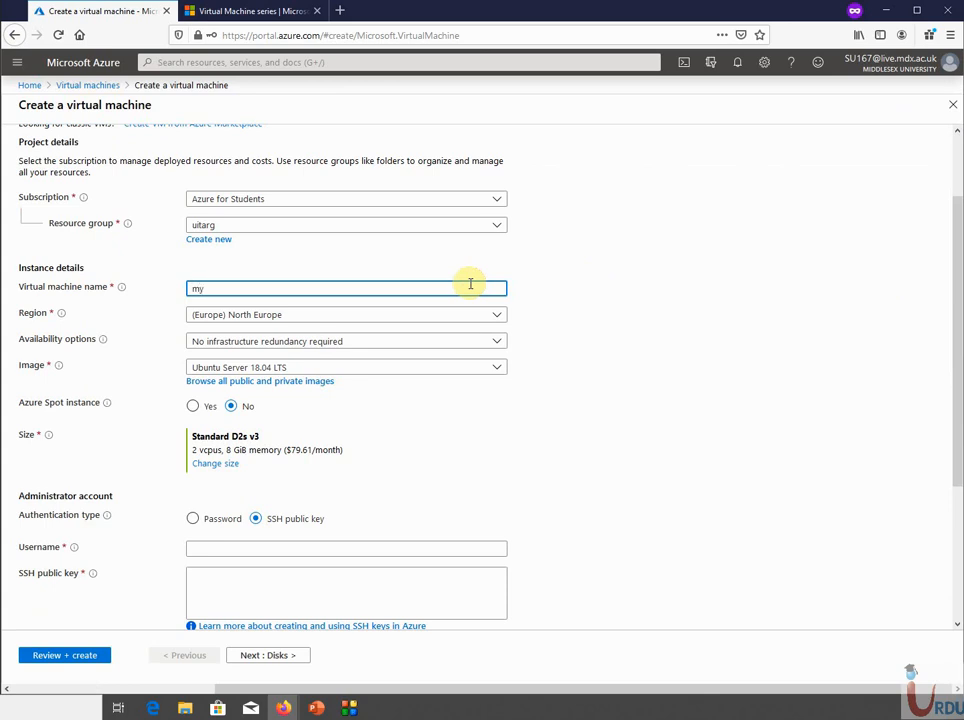
key("Tab")
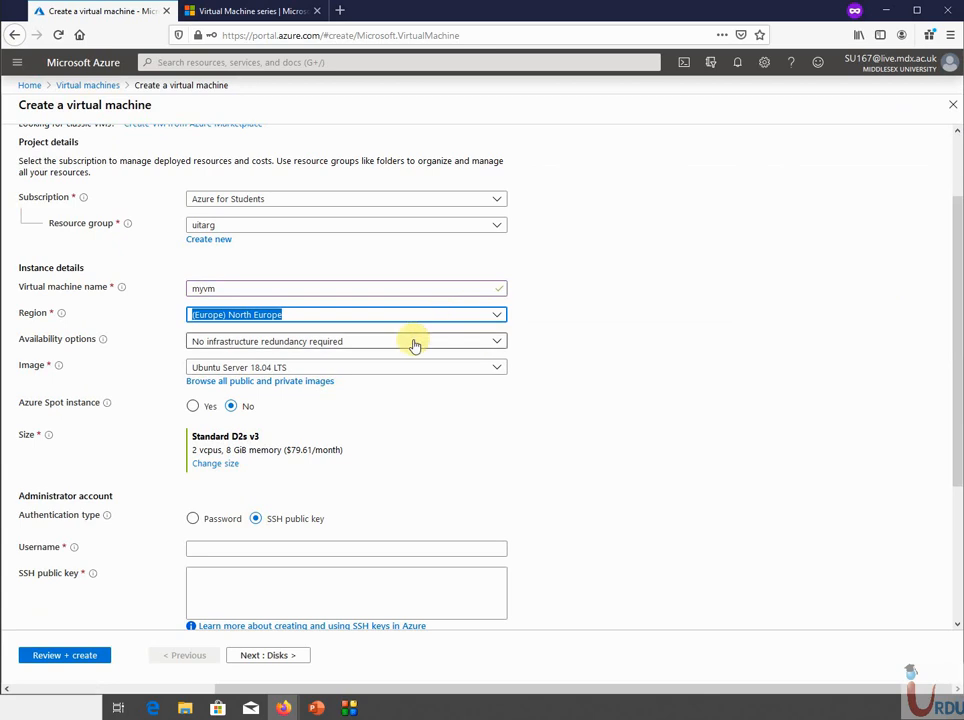
Step: Set the availability option to Availability zone and choose zone 2
left_click(415, 345)
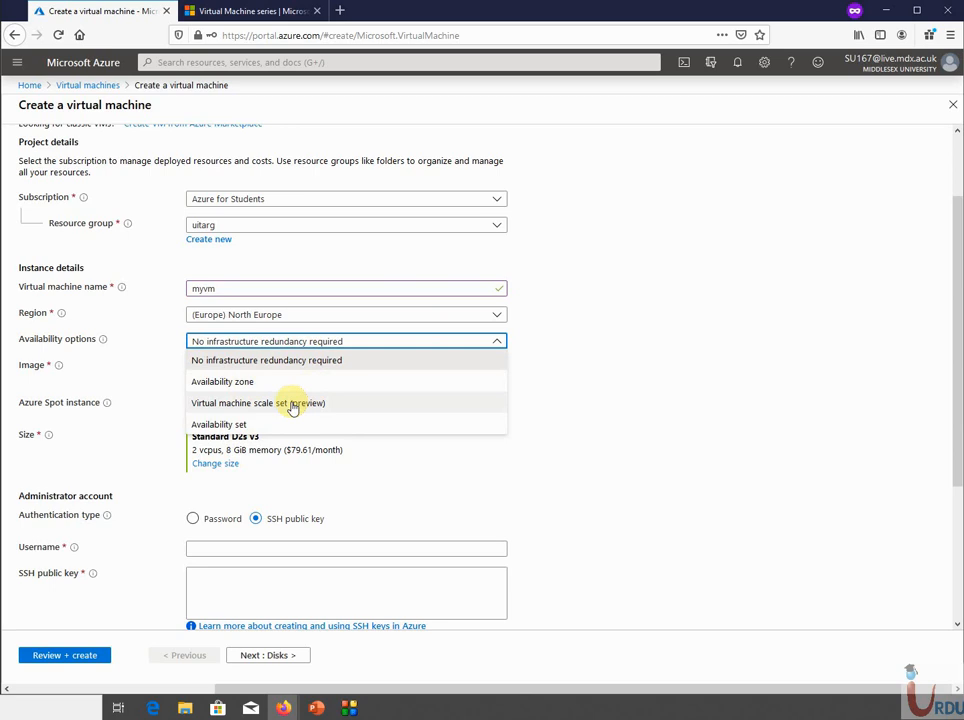
left_click(278, 385)
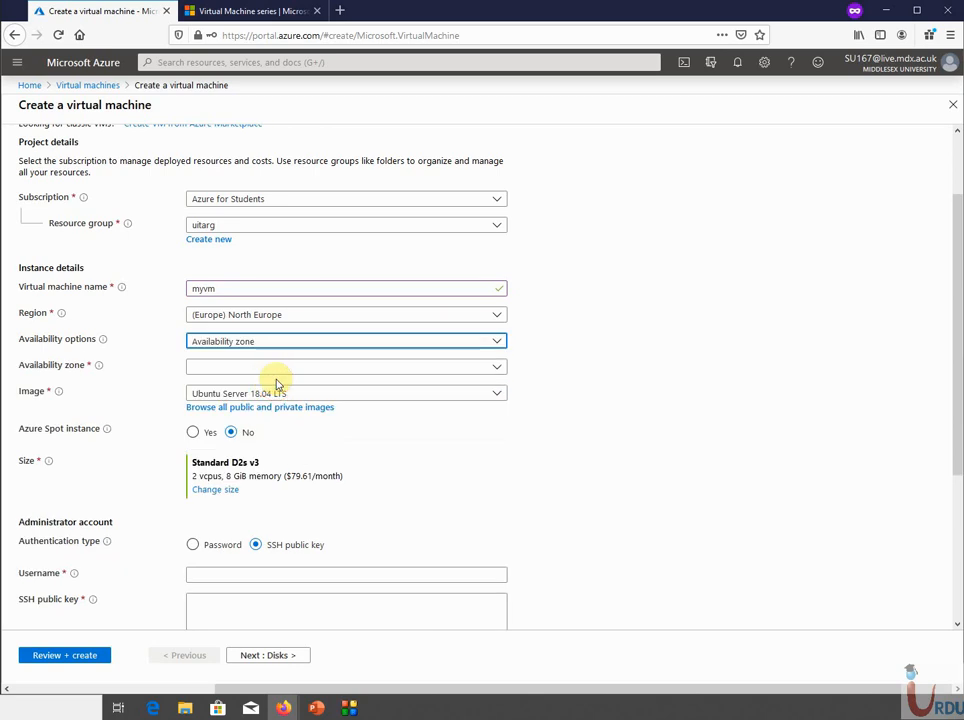
left_click(495, 367)
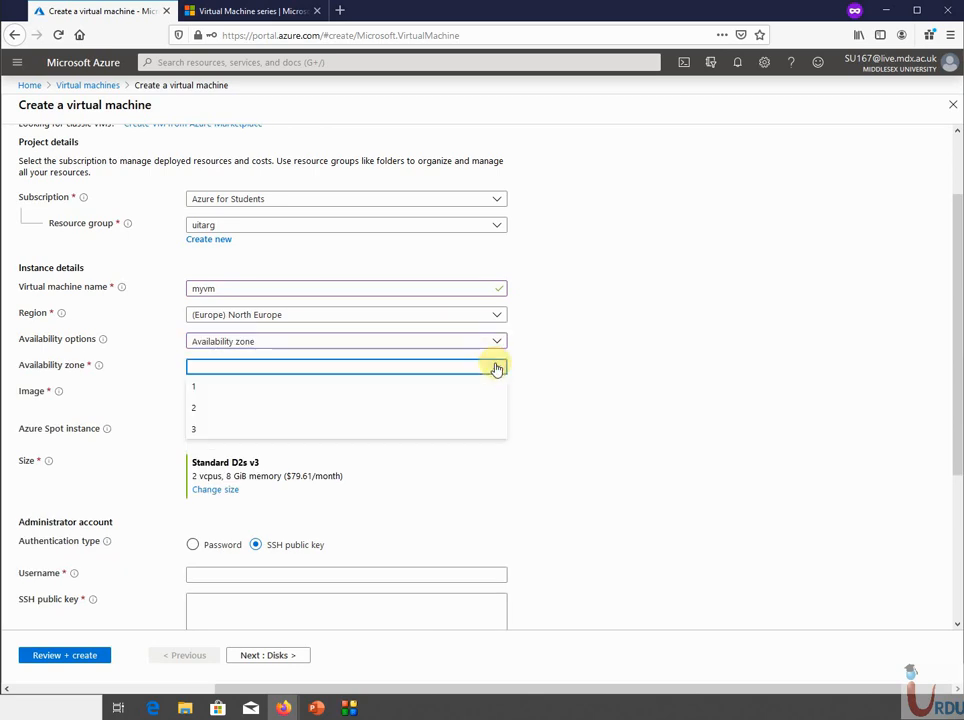
left_click(399, 408)
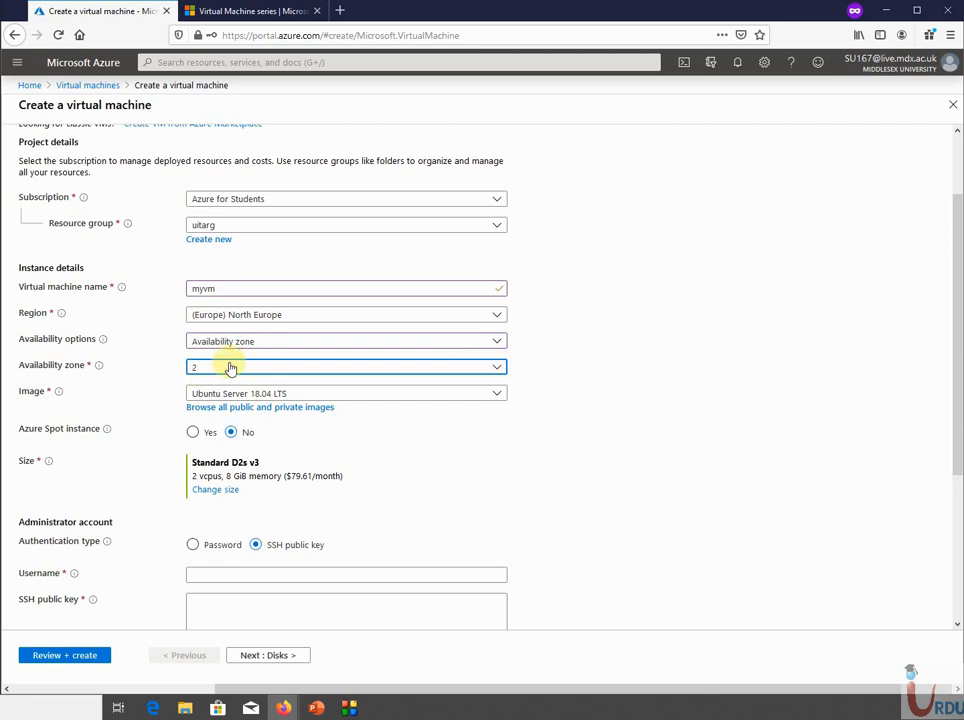
Step: Change the availability option to Virtual machine scale set (preview) and check the scale sets offered
left_click(488, 334)
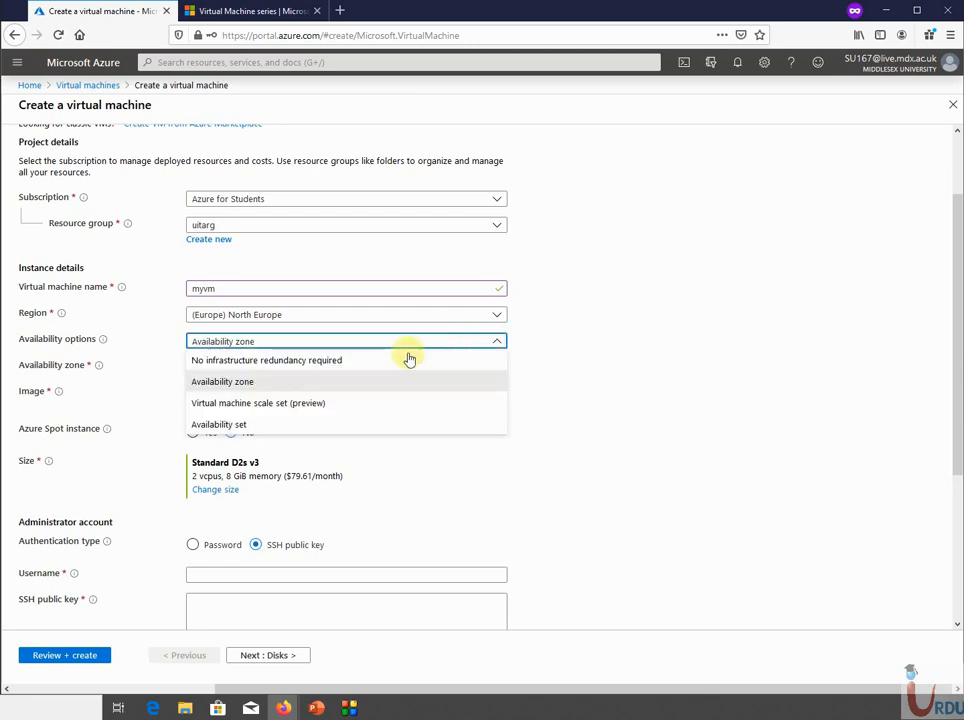
left_click(362, 404)
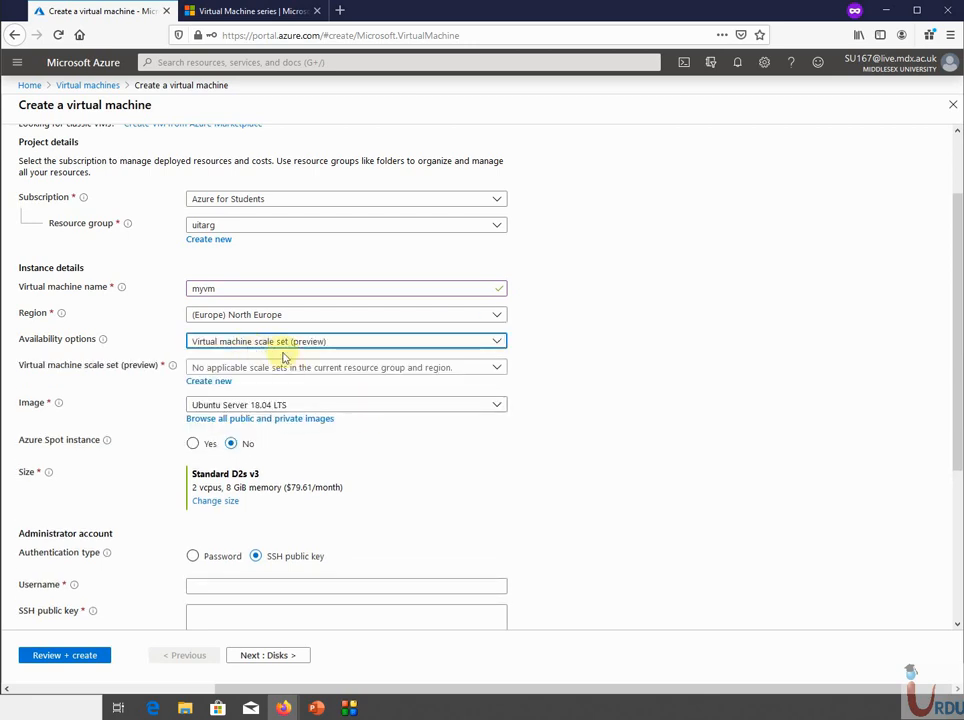
left_click(477, 370)
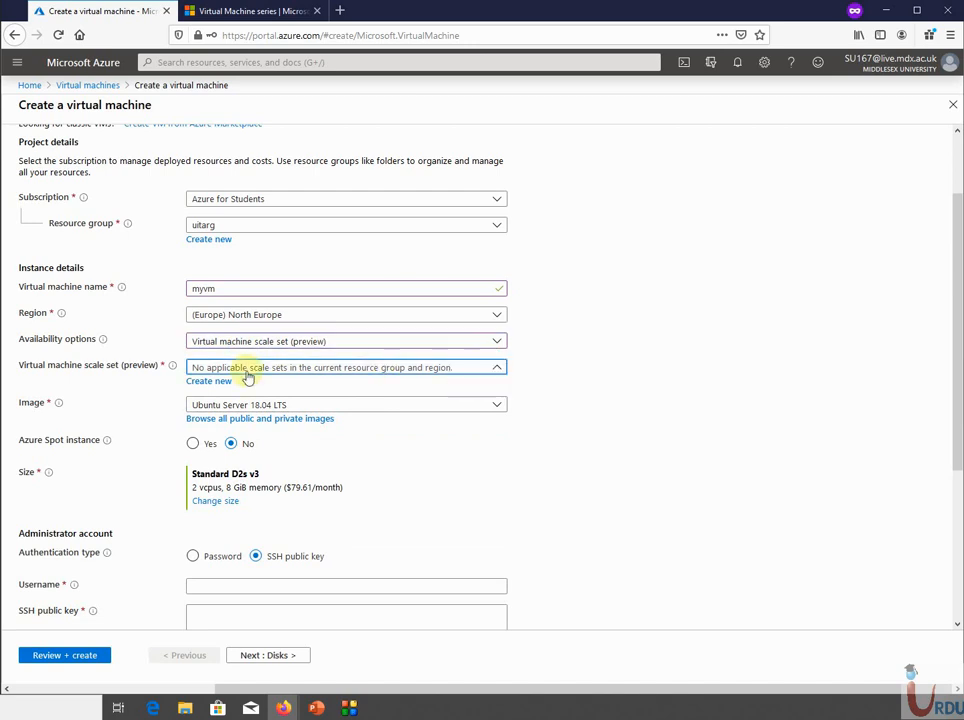
left_click(210, 381)
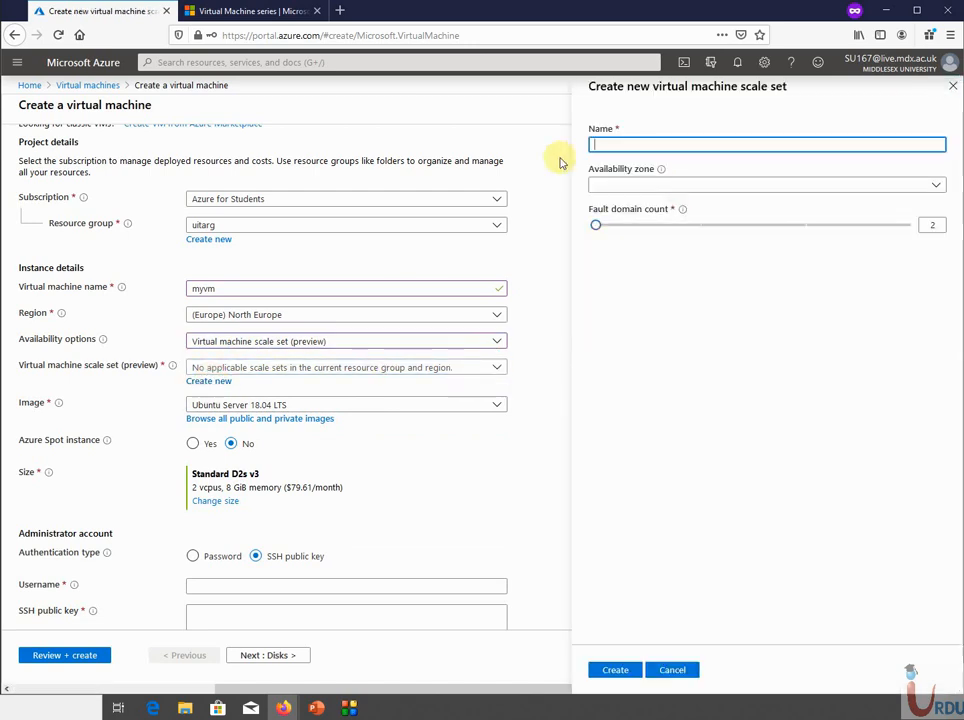
left_click(674, 192)
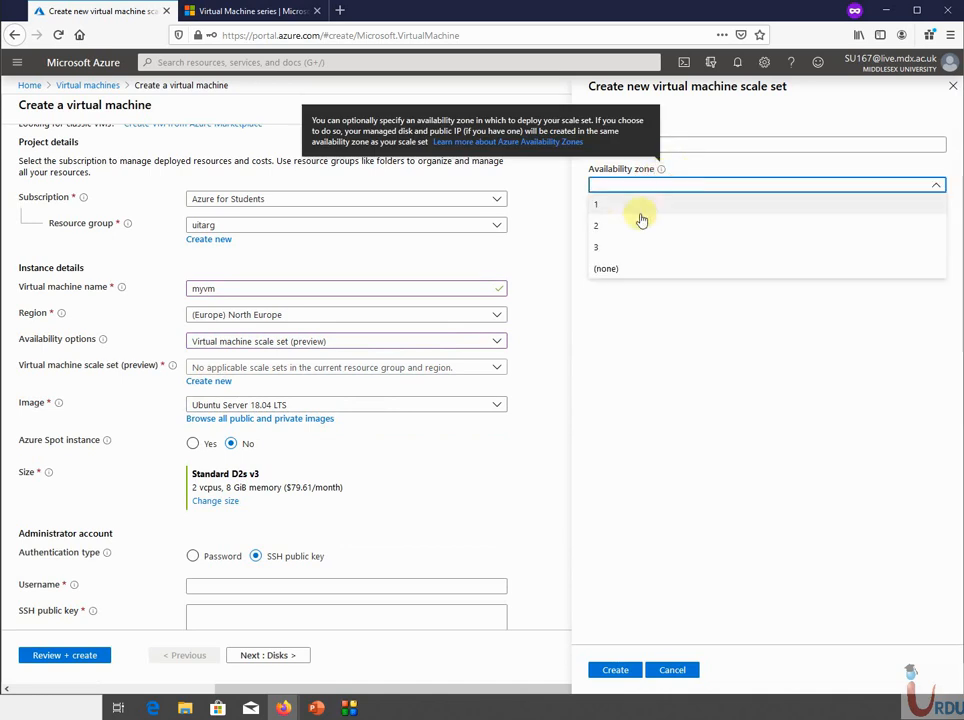
left_click(619, 227)
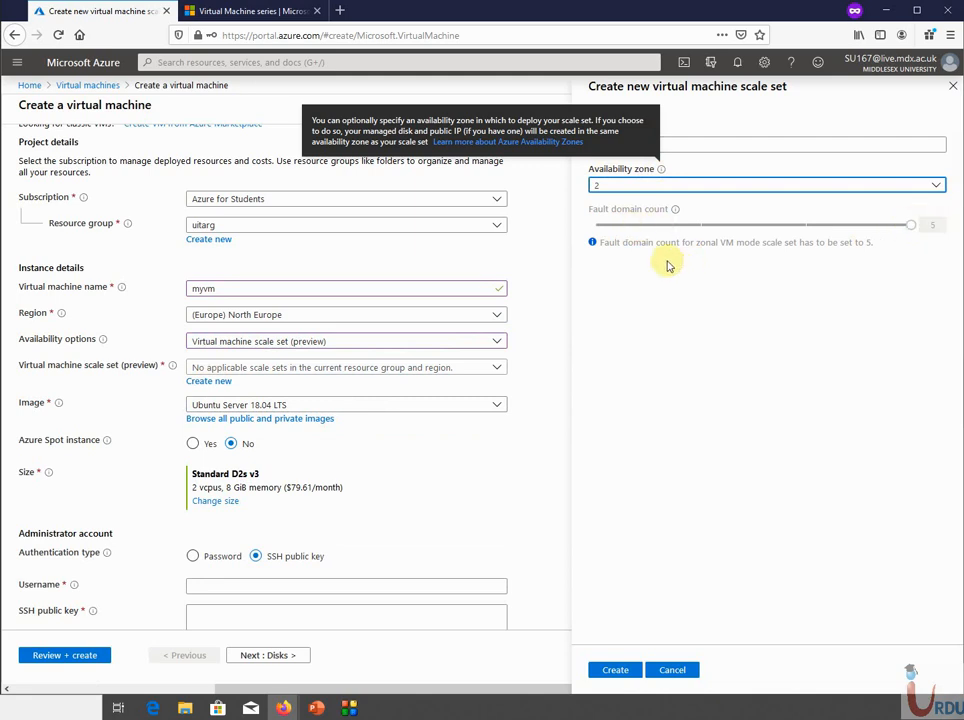
left_click(696, 187)
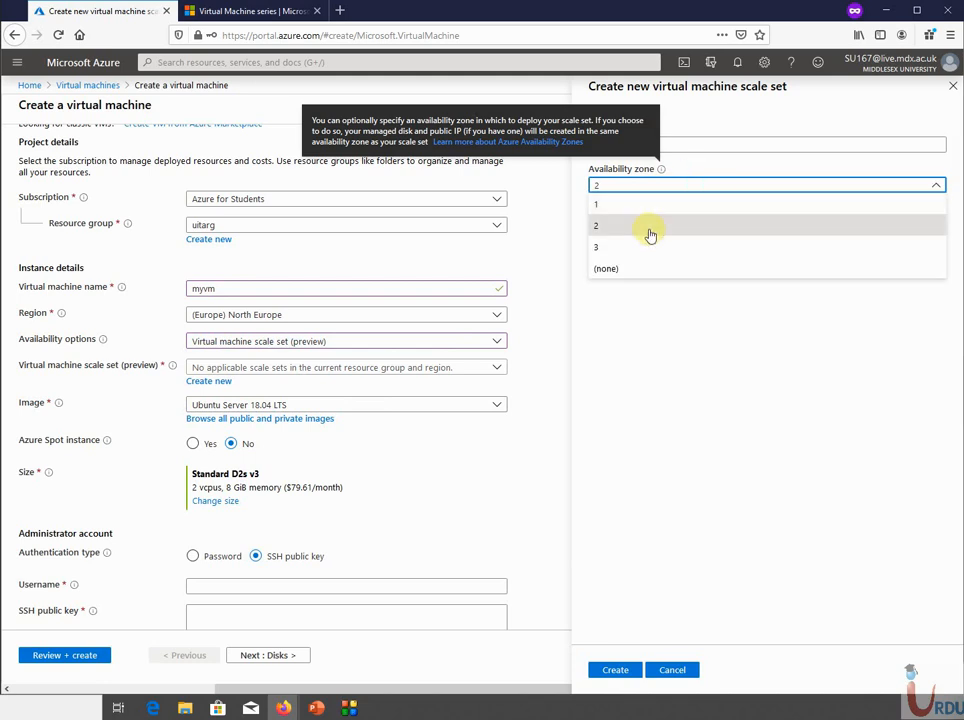
left_click(655, 316)
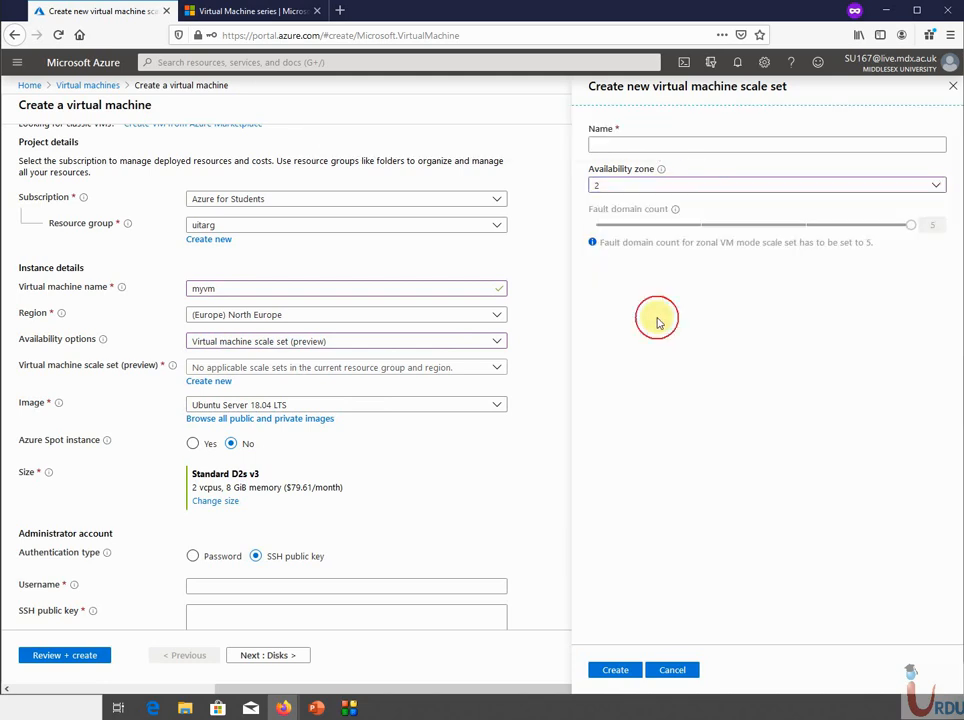
left_click(645, 187)
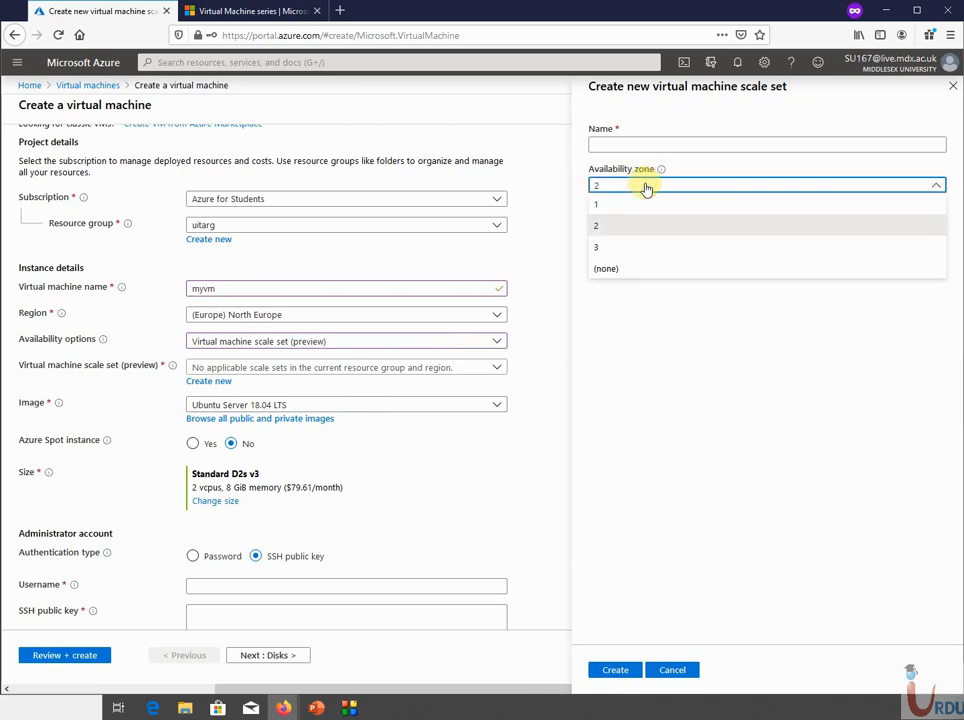
left_click(609, 248)
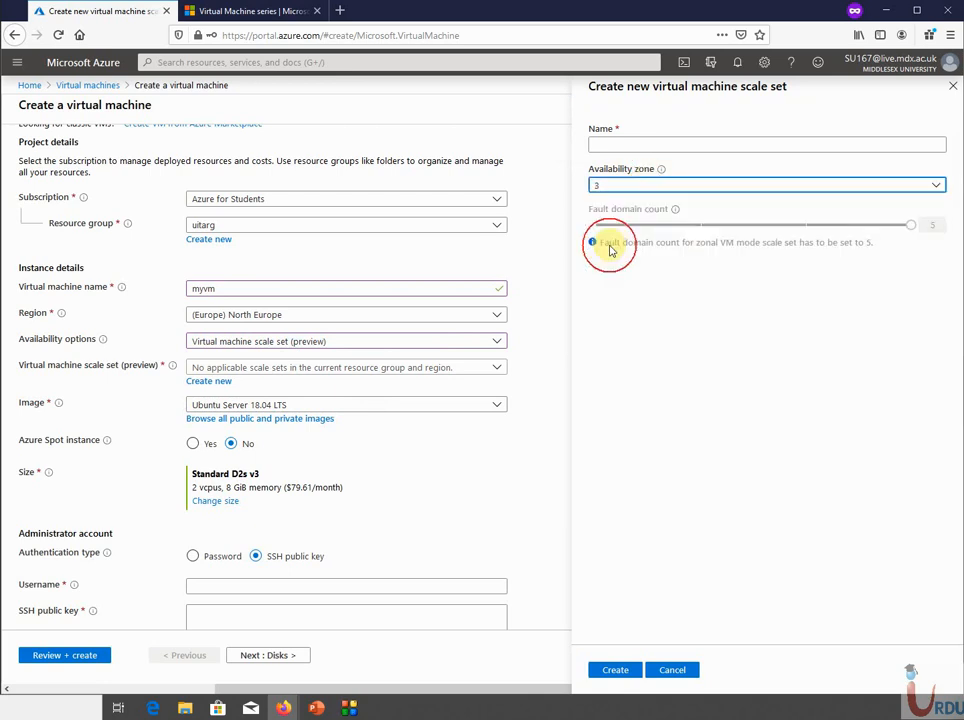
left_click(725, 189)
left_click(683, 207)
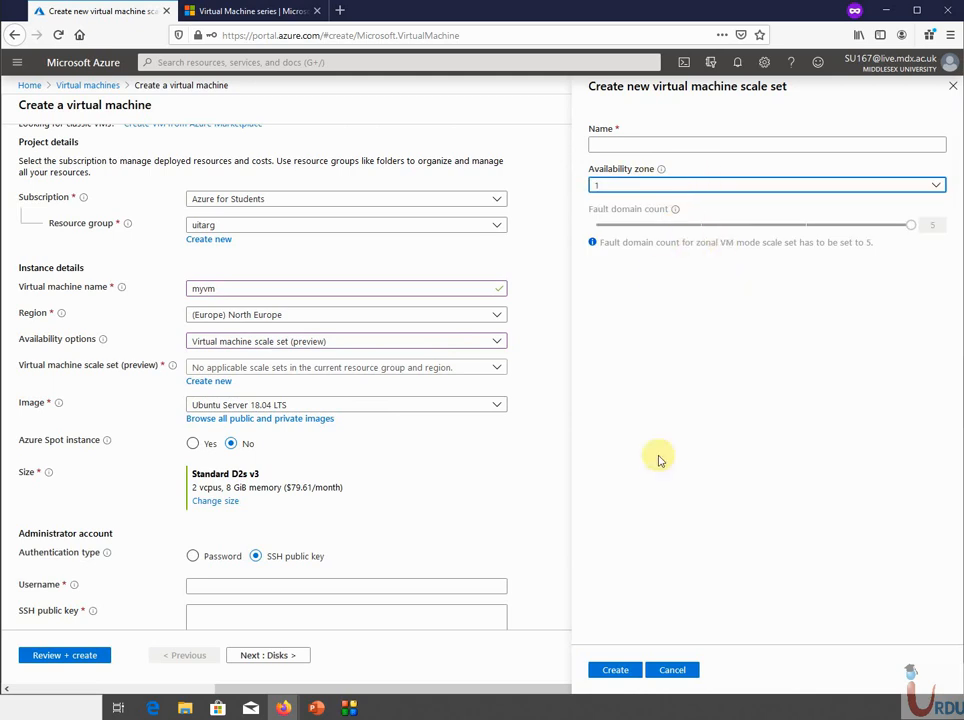
left_click(673, 669)
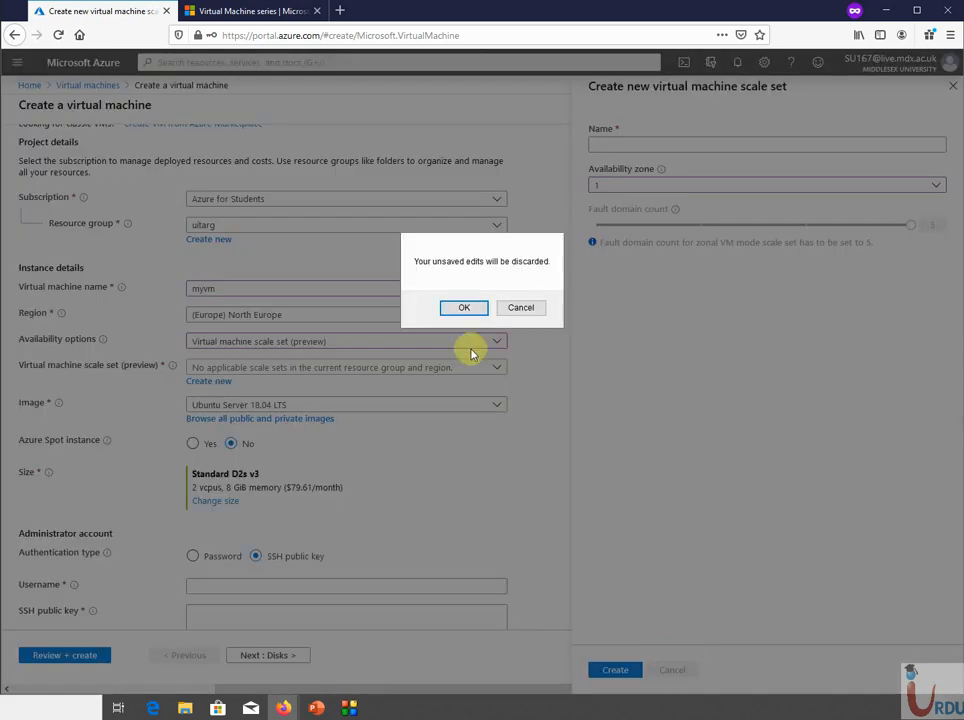
left_click(456, 309)
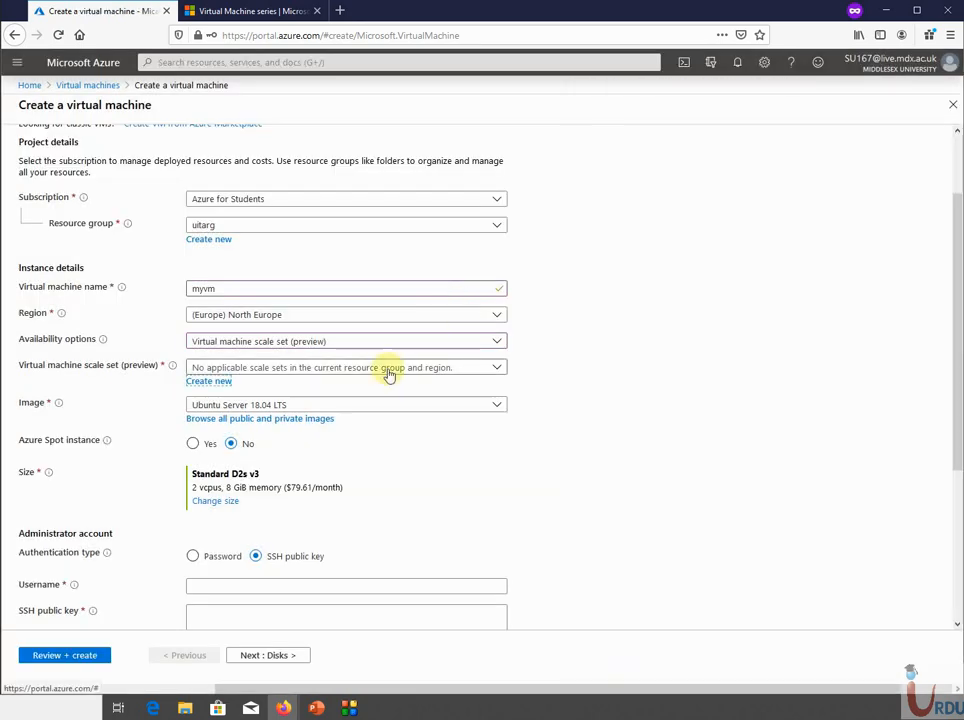
Step: Change the availability option to Availability set and look at the form for creating a new set without making one
left_click(485, 346)
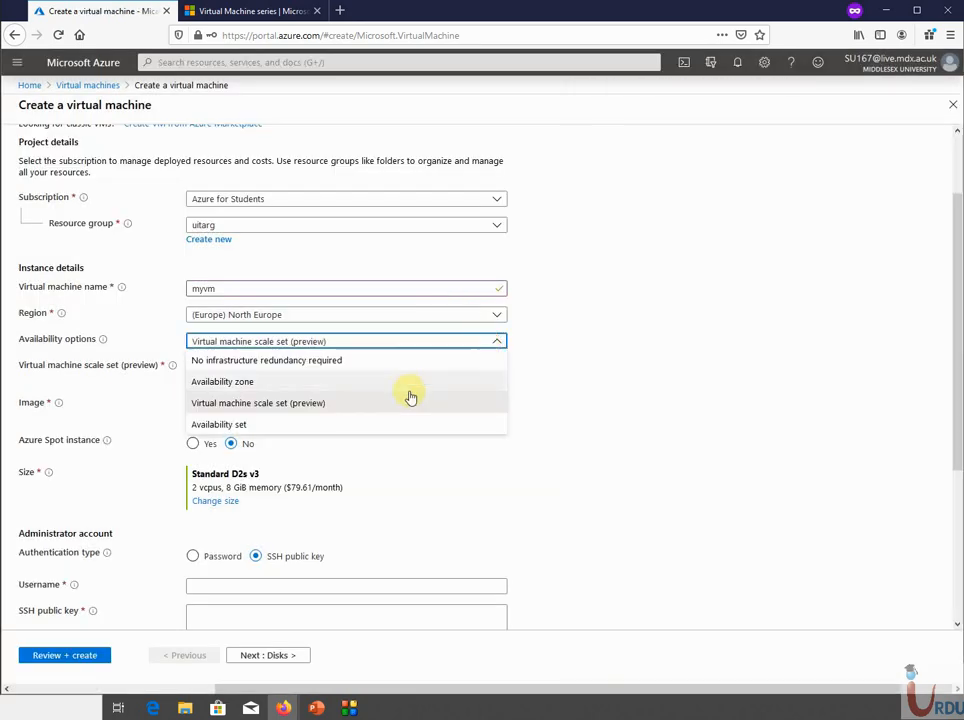
left_click(381, 423)
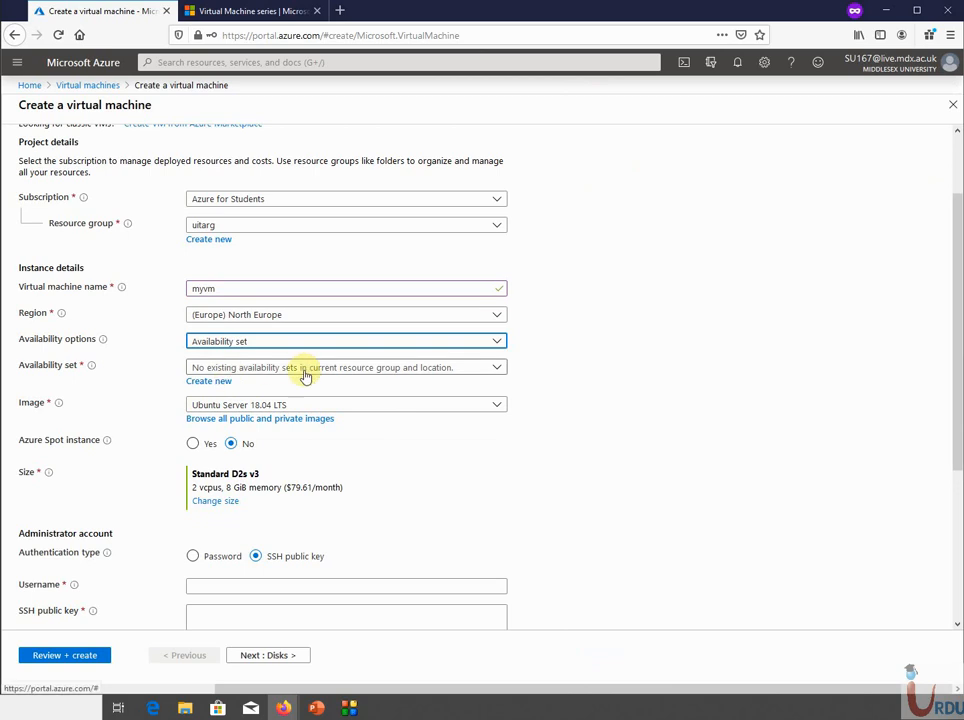
left_click(208, 382)
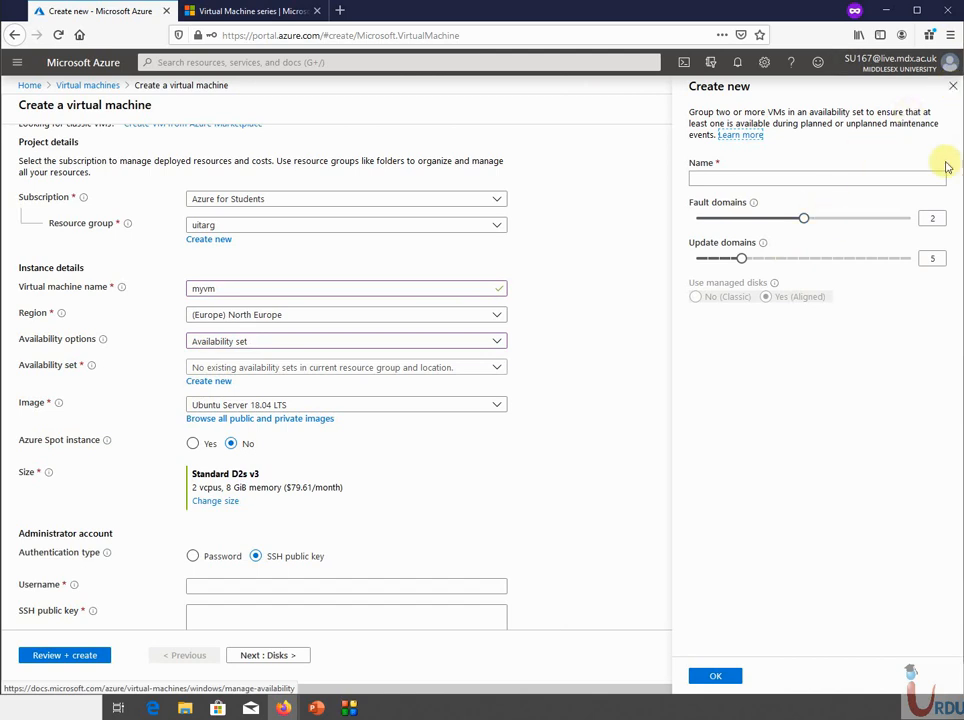
left_click(952, 86)
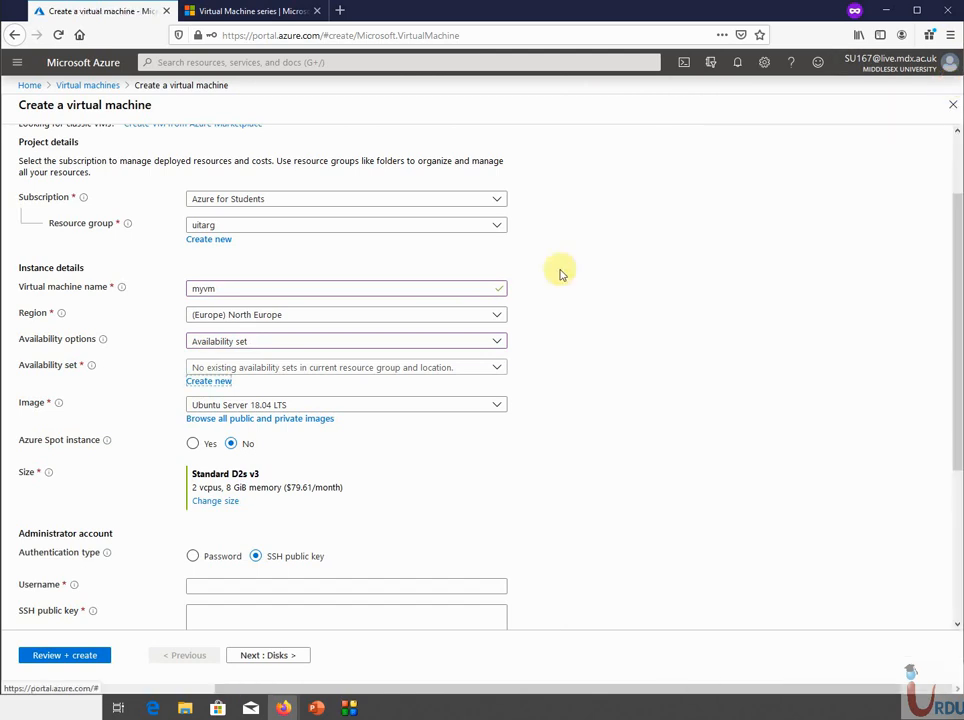
Step: Return the availability option to Availability zone and pick zone 2
left_click(409, 338)
left_click(341, 388)
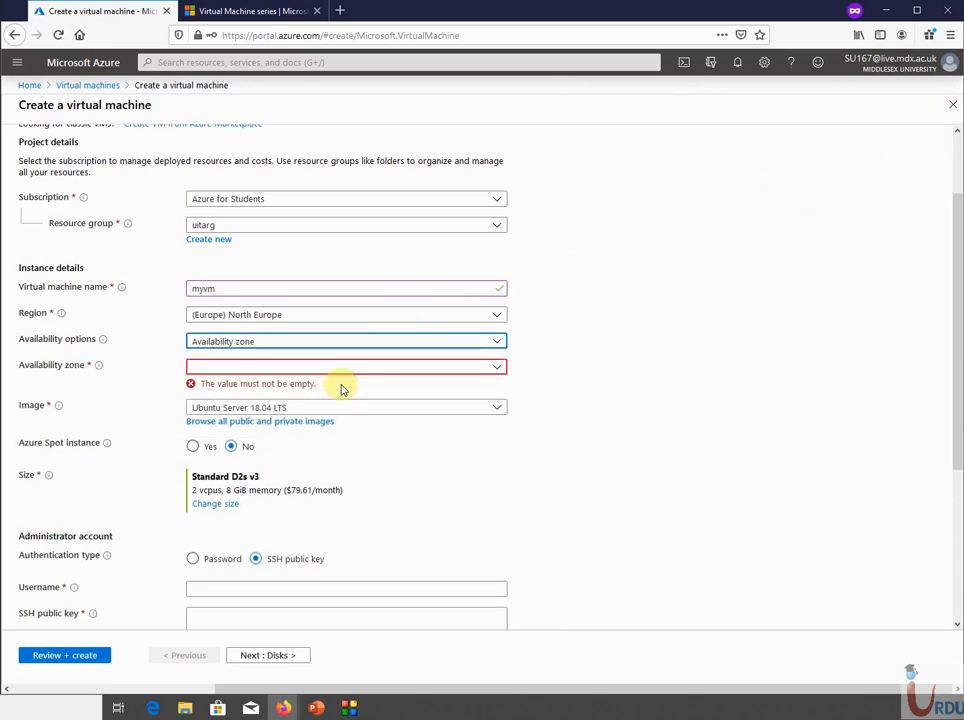
left_click(431, 367)
left_click(342, 405)
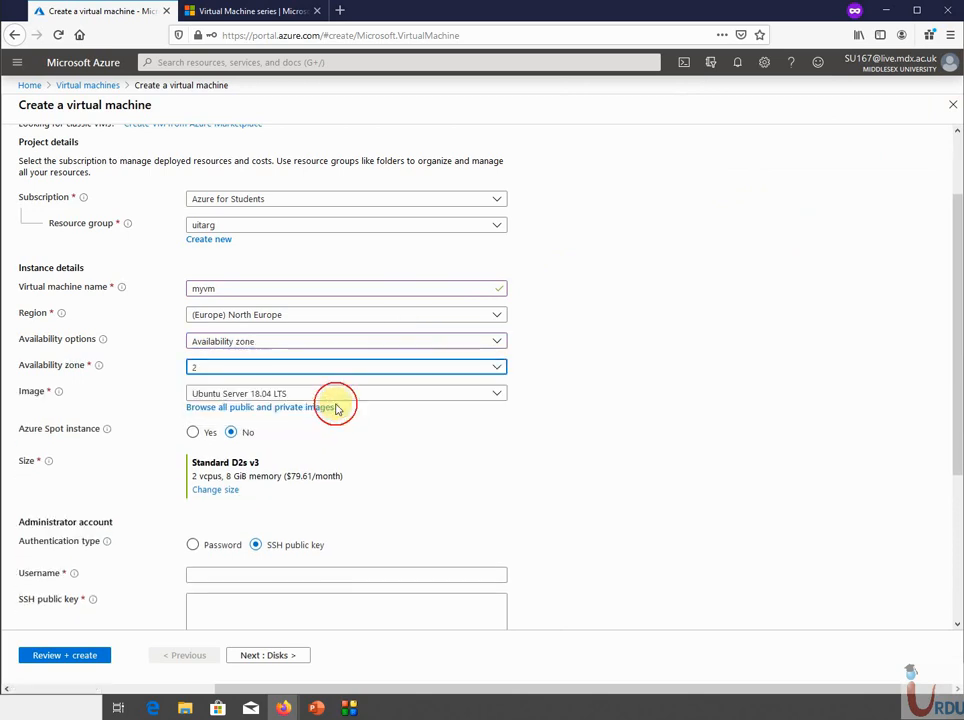
Step: Choose the Windows Server 2016 Datacenter image and check the Azure Spot instance options before setting Spot back to No
left_click(268, 393)
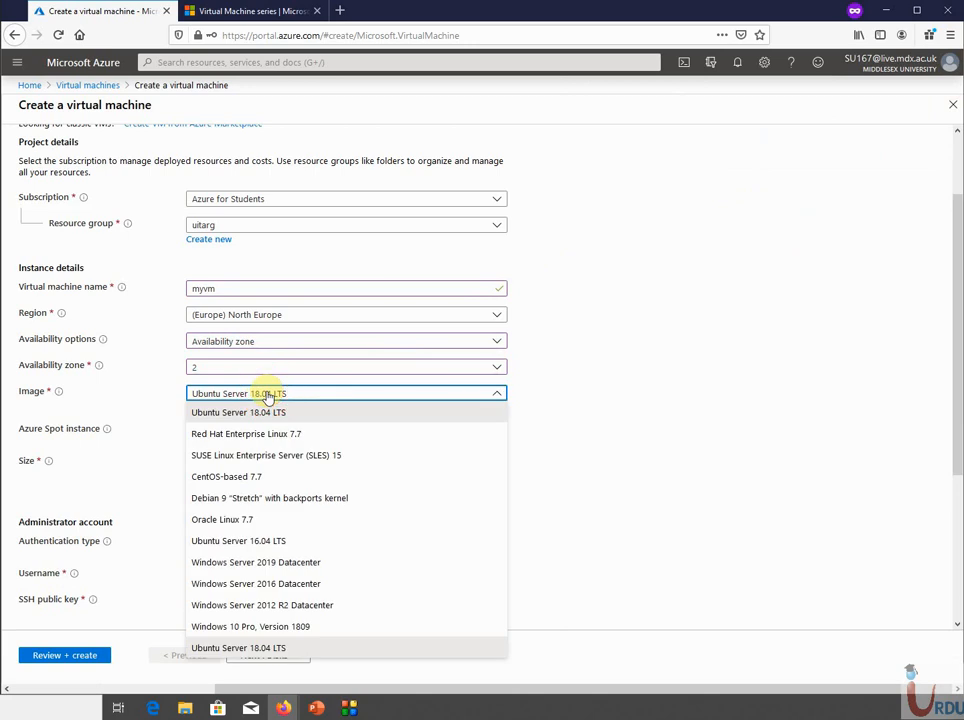
left_click(331, 584)
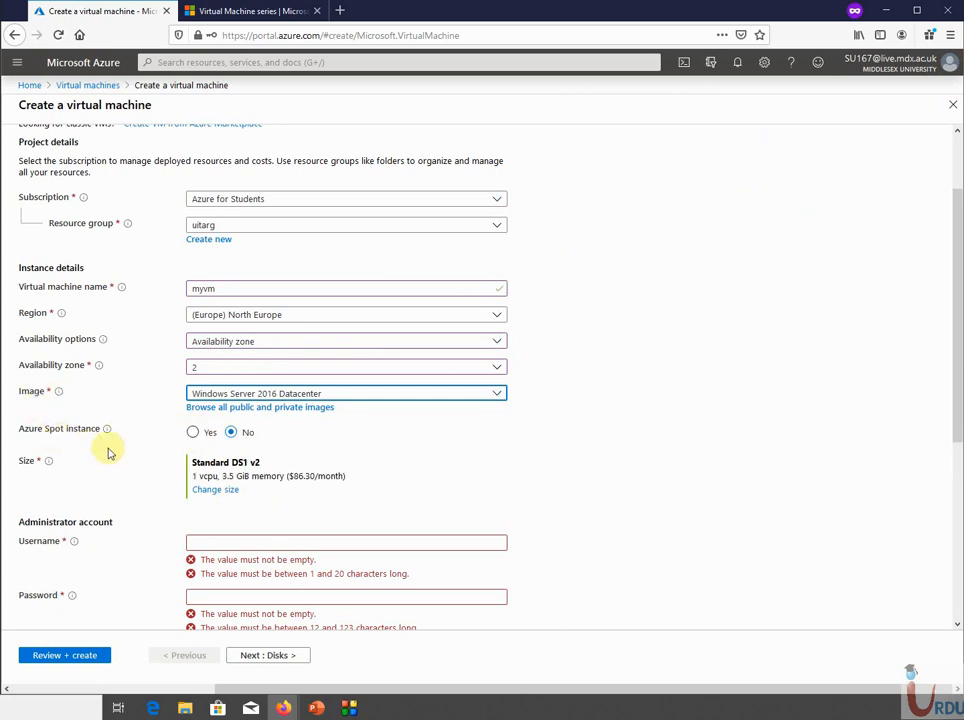
left_click(192, 433)
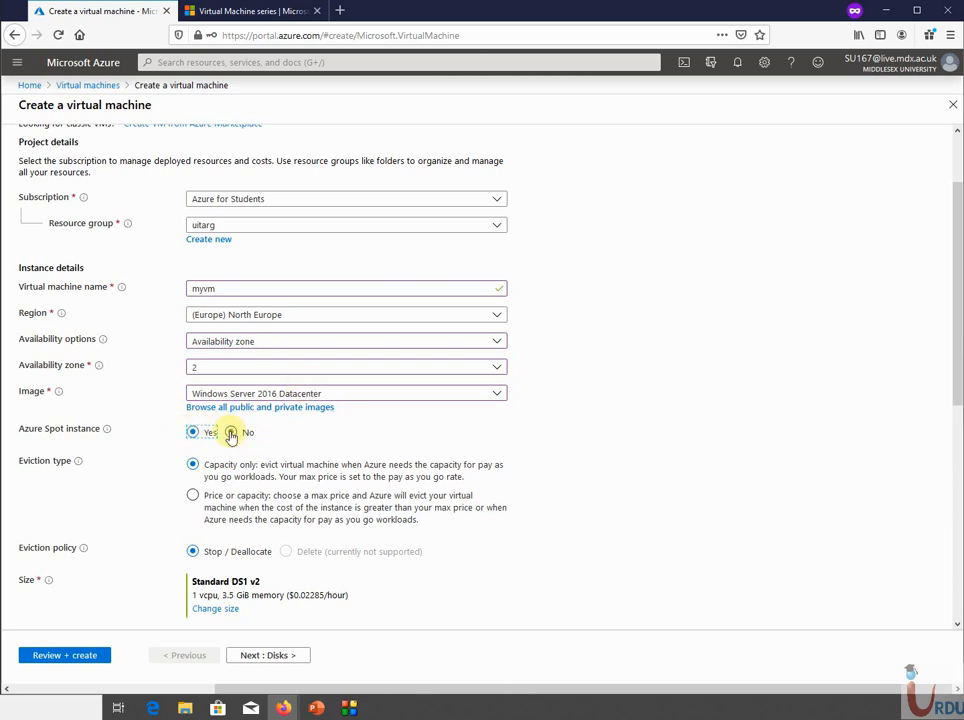
left_click(231, 433)
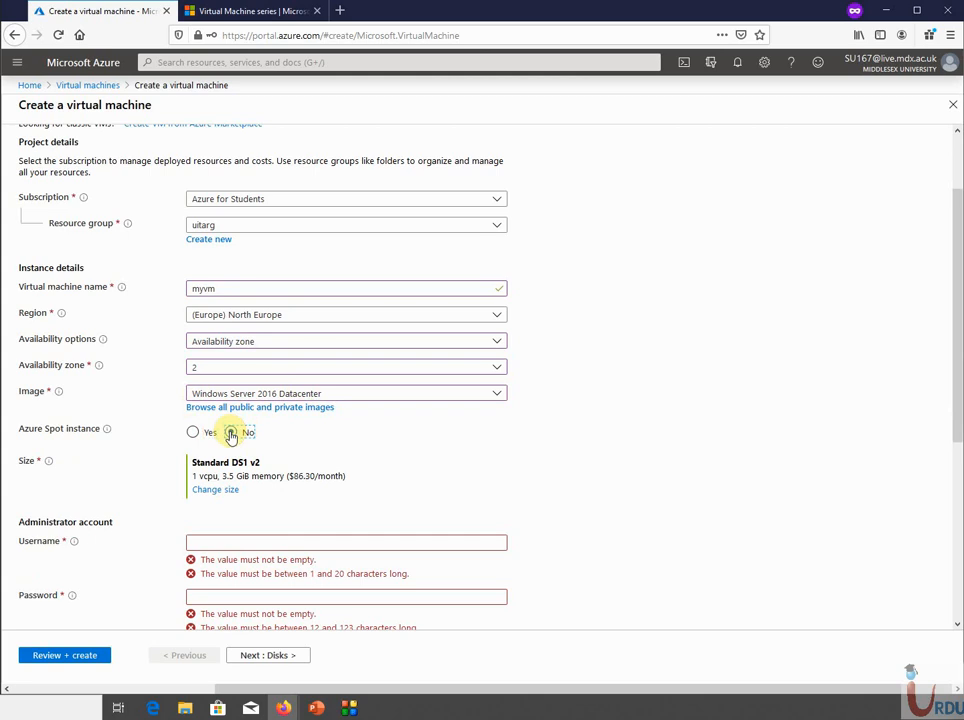
Step: Look through the available VM sizes and their monthly costs, highlight DS1_v2, and close the list
left_click(208, 492)
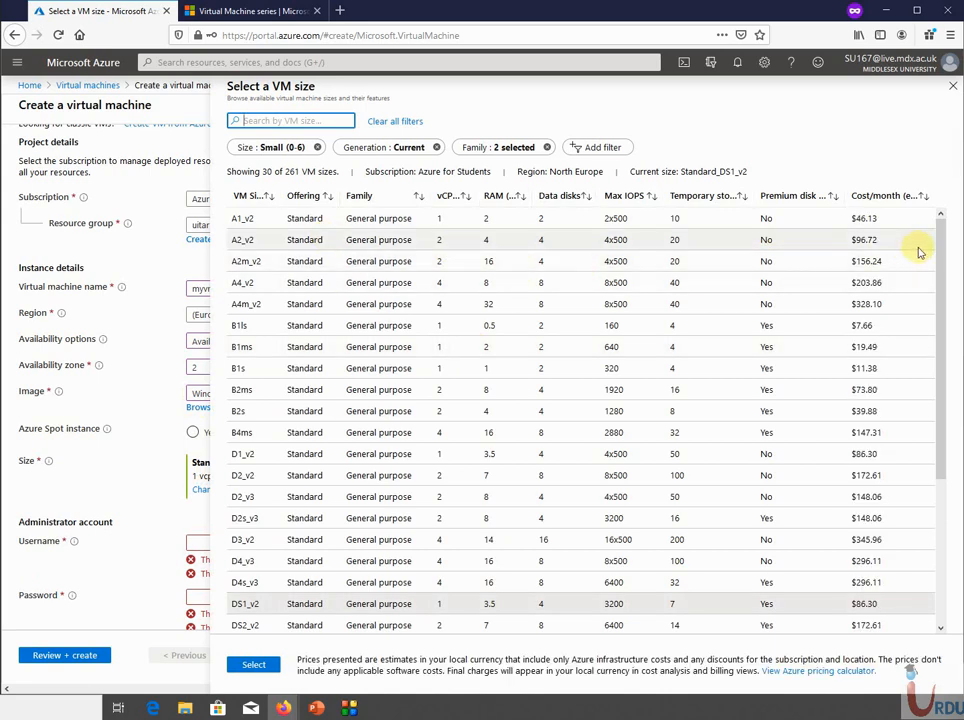
left_click_drag(937, 243, 925, 438)
left_click(925, 436)
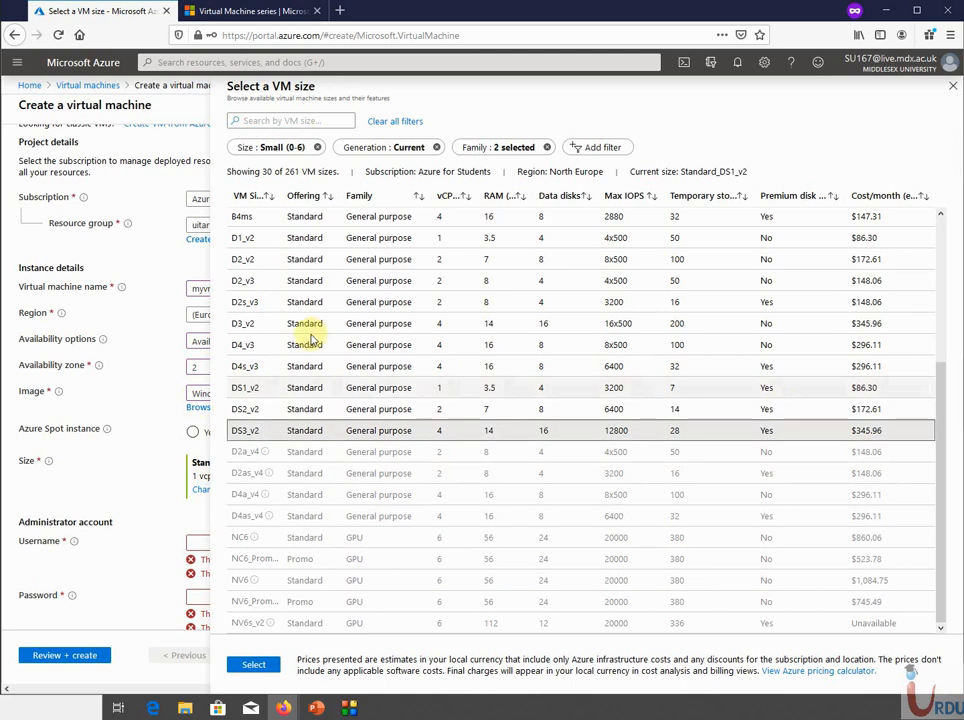
left_click(258, 390)
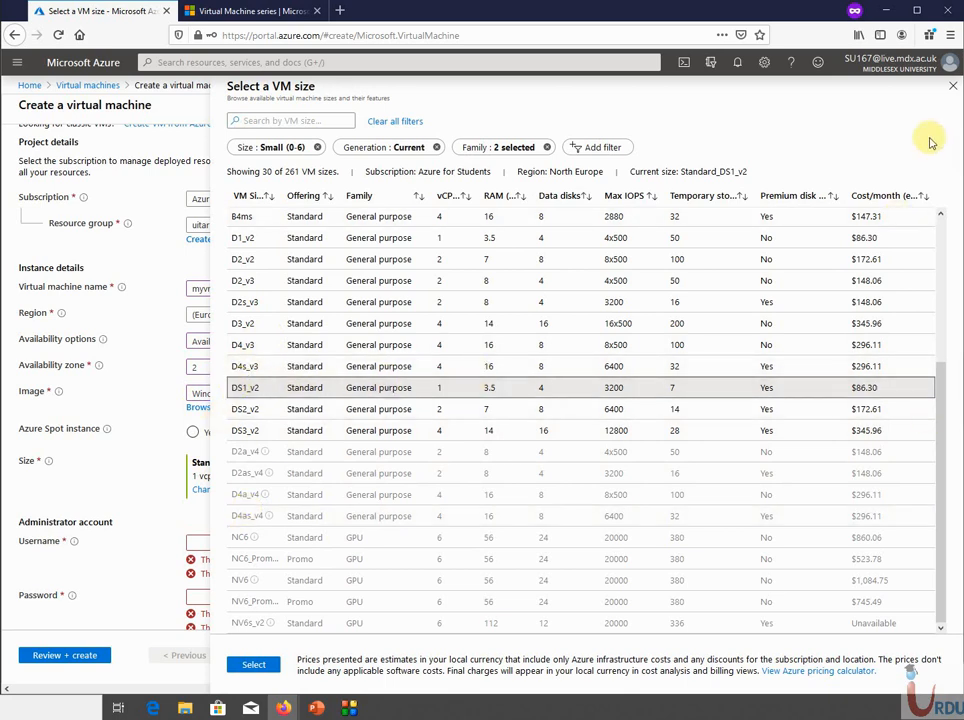
left_click(950, 90)
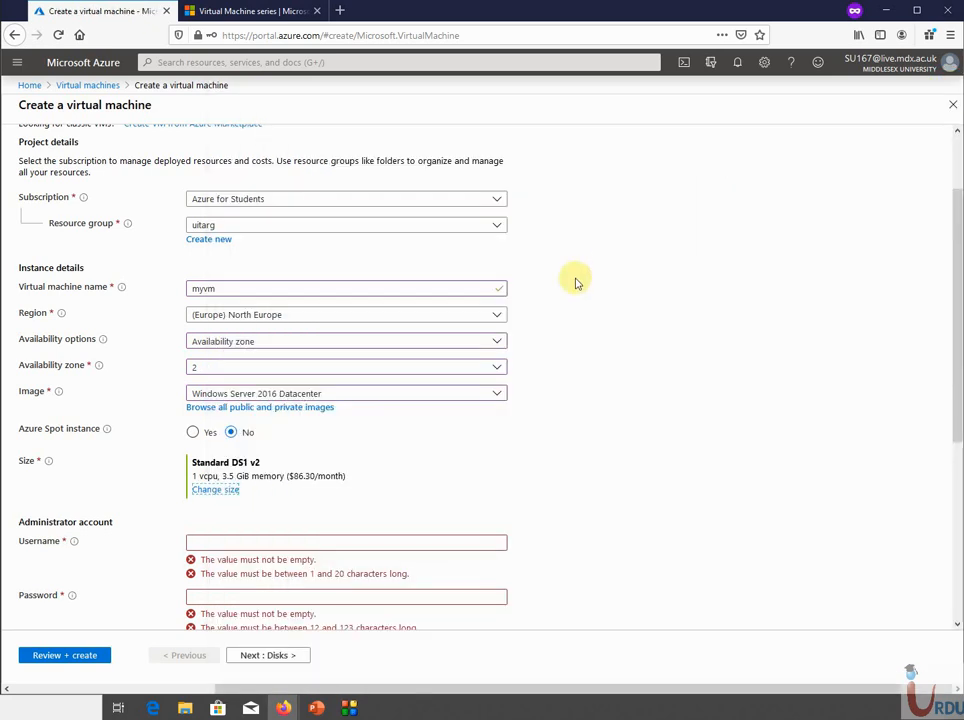
Step: Enter sysadmin as the administrator account's username
left_click(262, 543)
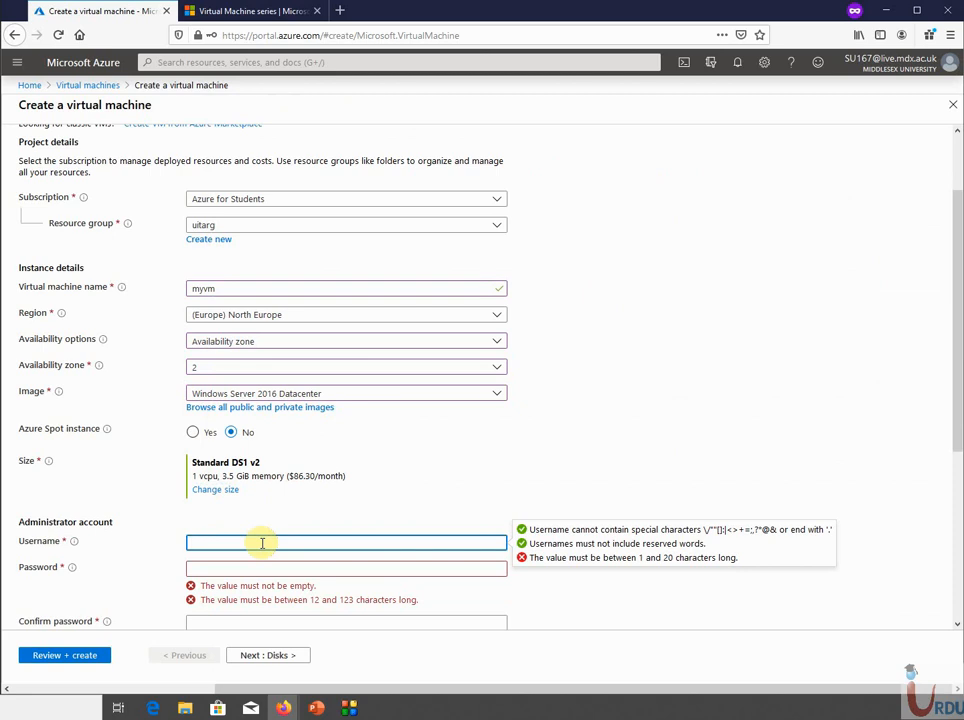
type("s")
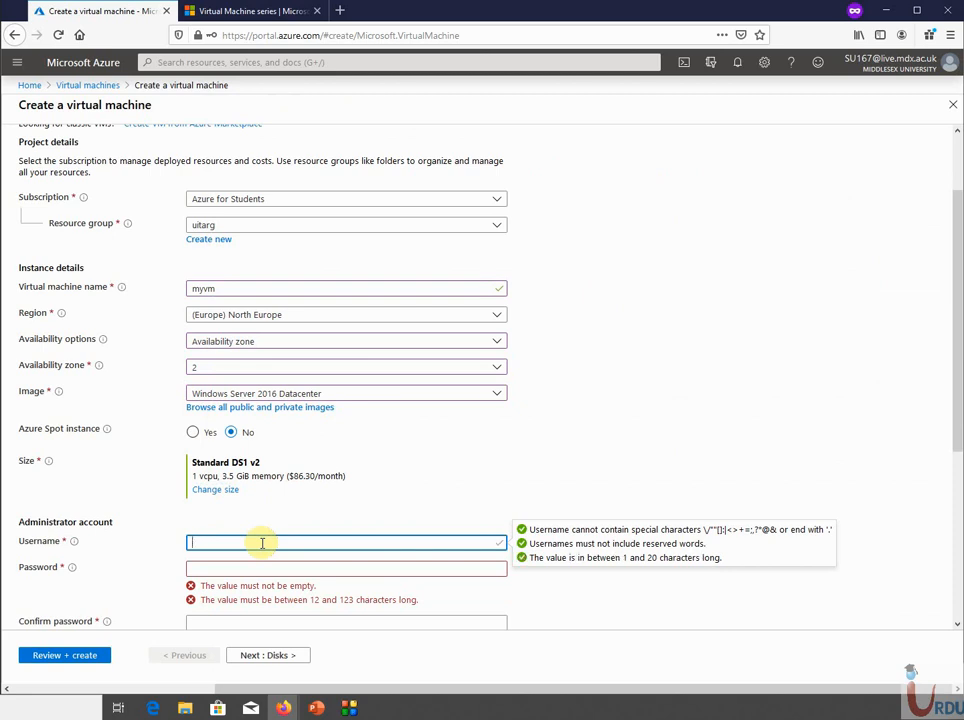
type("ysadmin")
key("Tab")
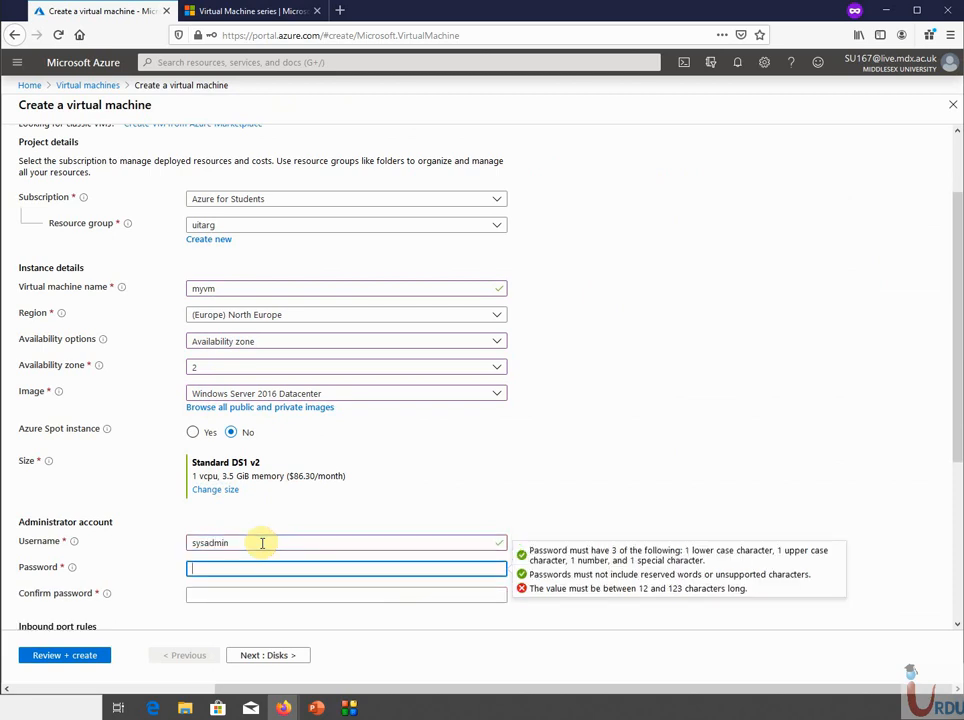
Step: Enter the administrator account's password and repeat it in the confirmation field
type("••••")
key("BackSpace")
key("BackSpace")
key("BackSpace")
key("BackSpace")
type("••••••••••••••")
key("Tab")
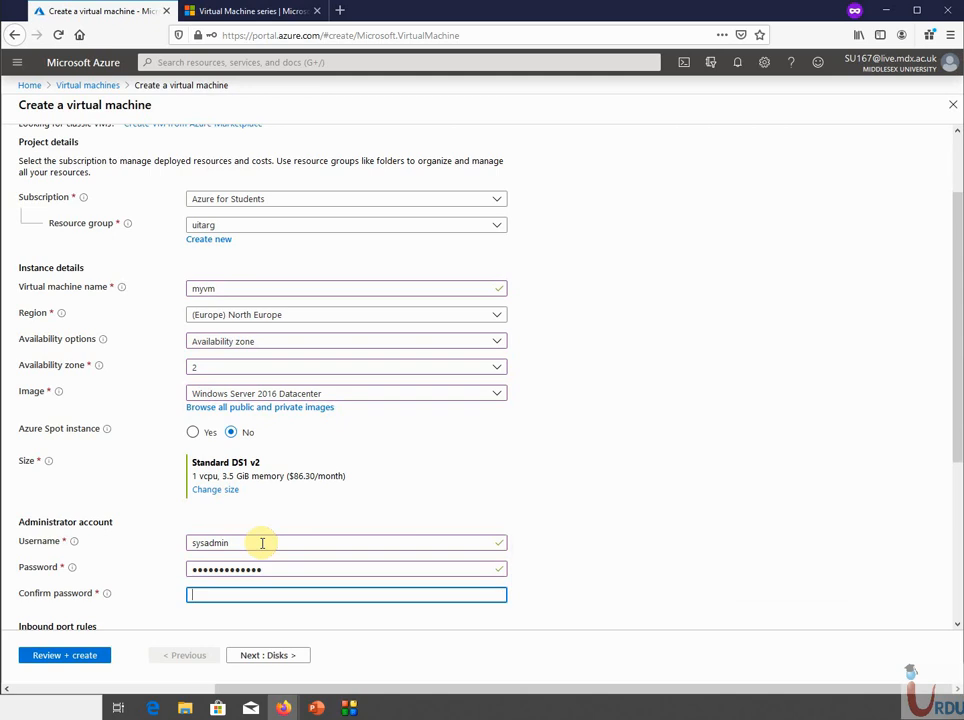
type("•••••••••••••")
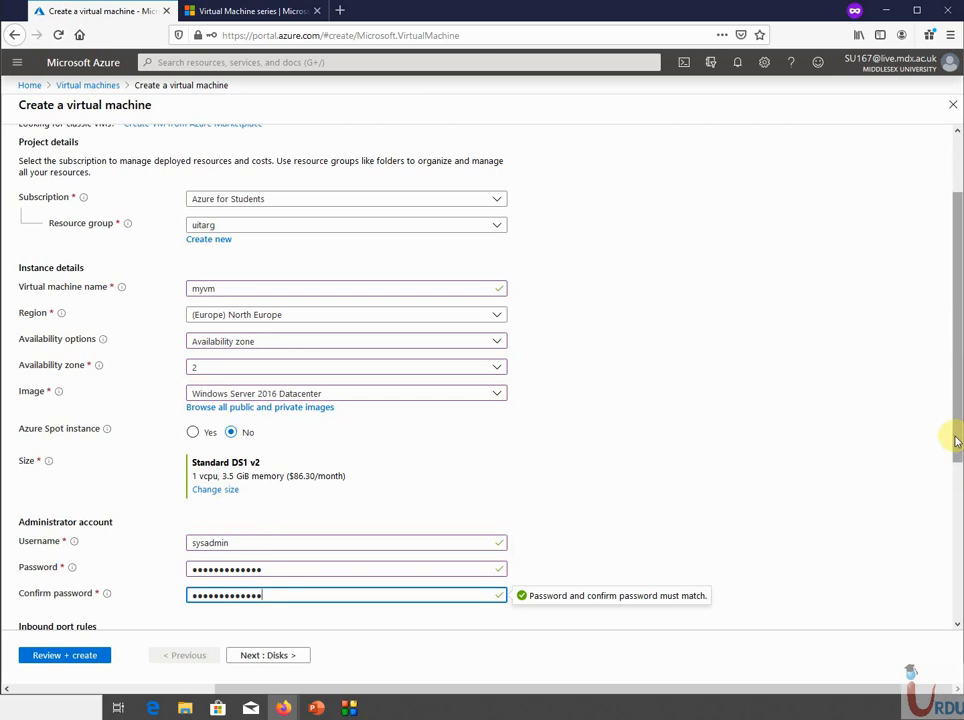
Step: Compare the Yes and No options for an existing Windows Server license and open the Azure Hybrid Benefit information, keeping No selected
left_click_drag(956, 440, 953, 613)
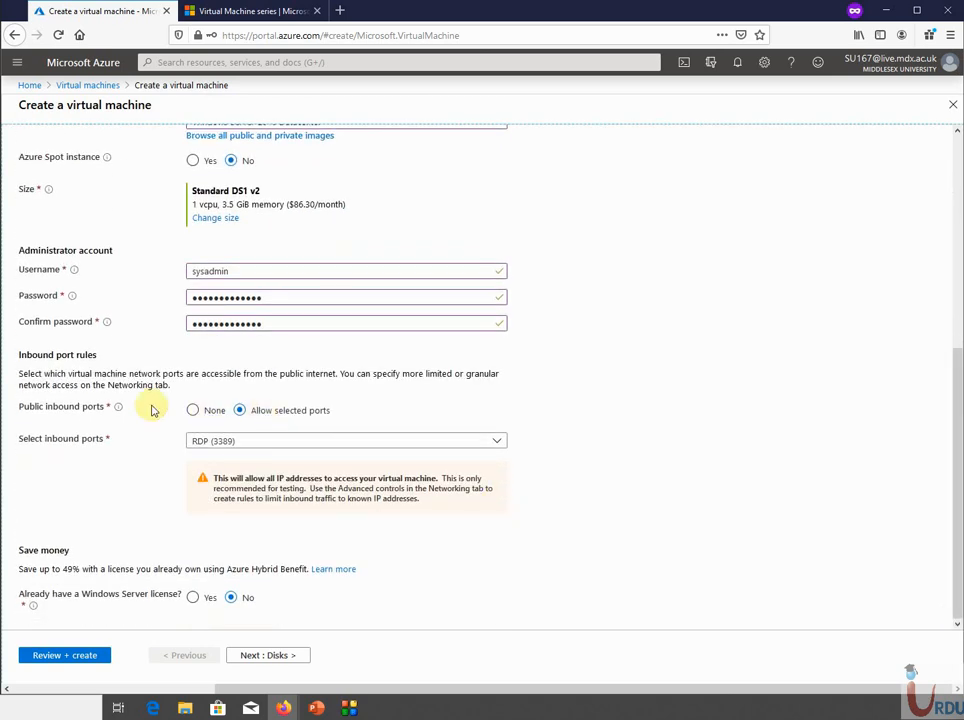
left_click(193, 597)
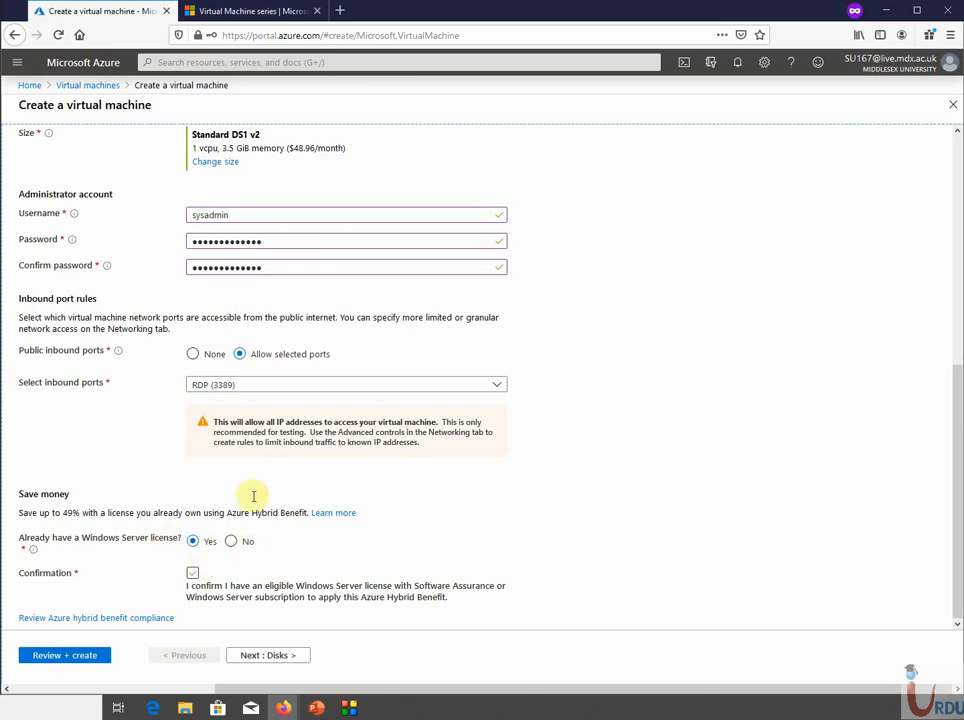
left_click(241, 573)
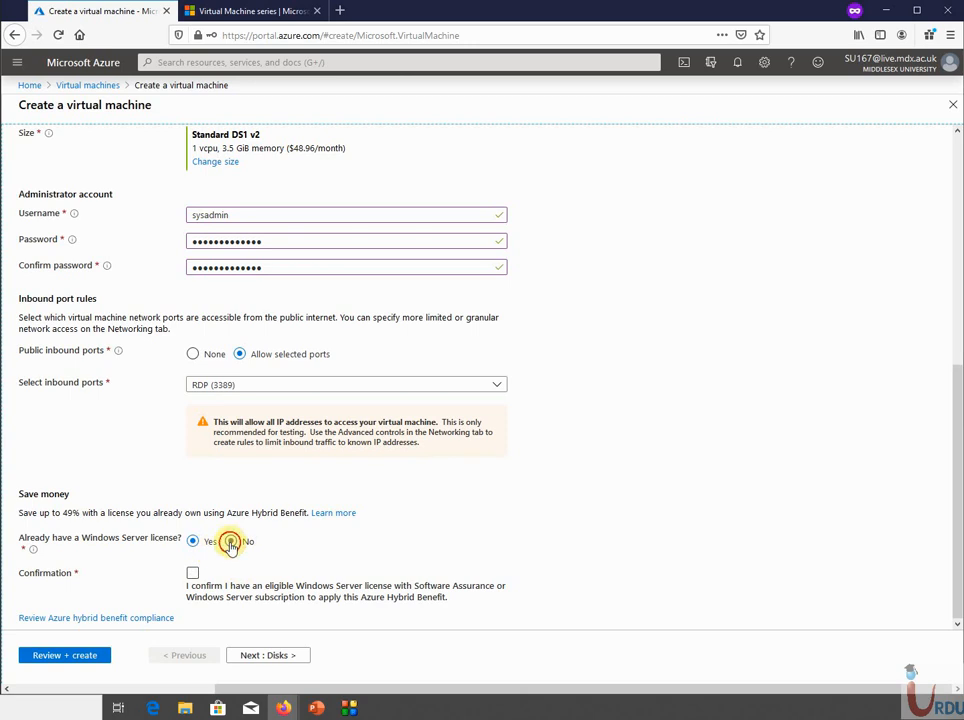
left_click(230, 543)
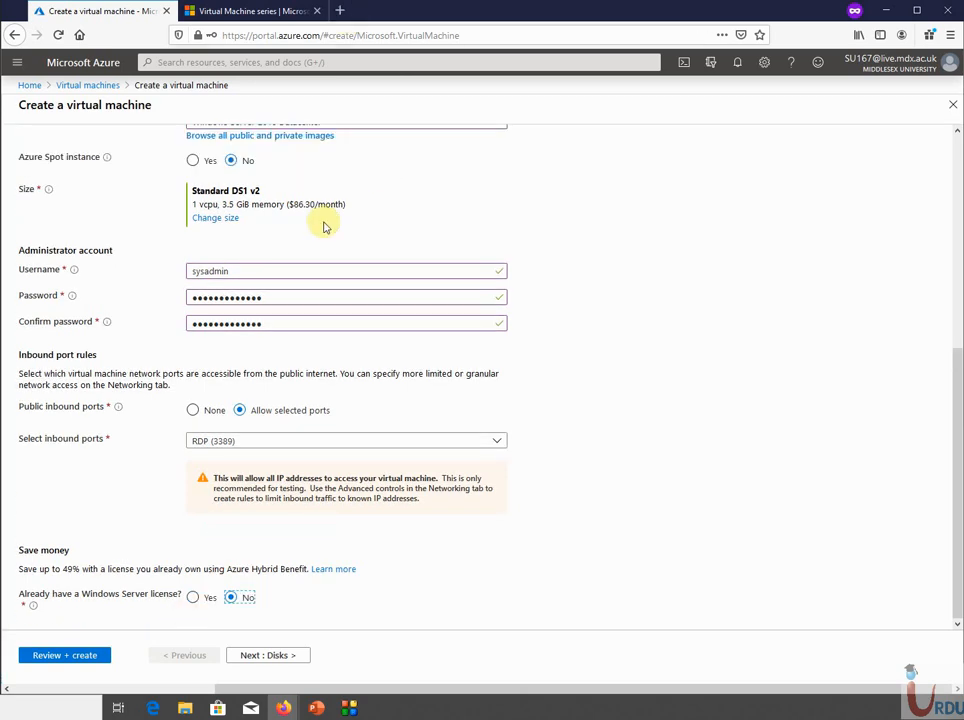
left_click(193, 598)
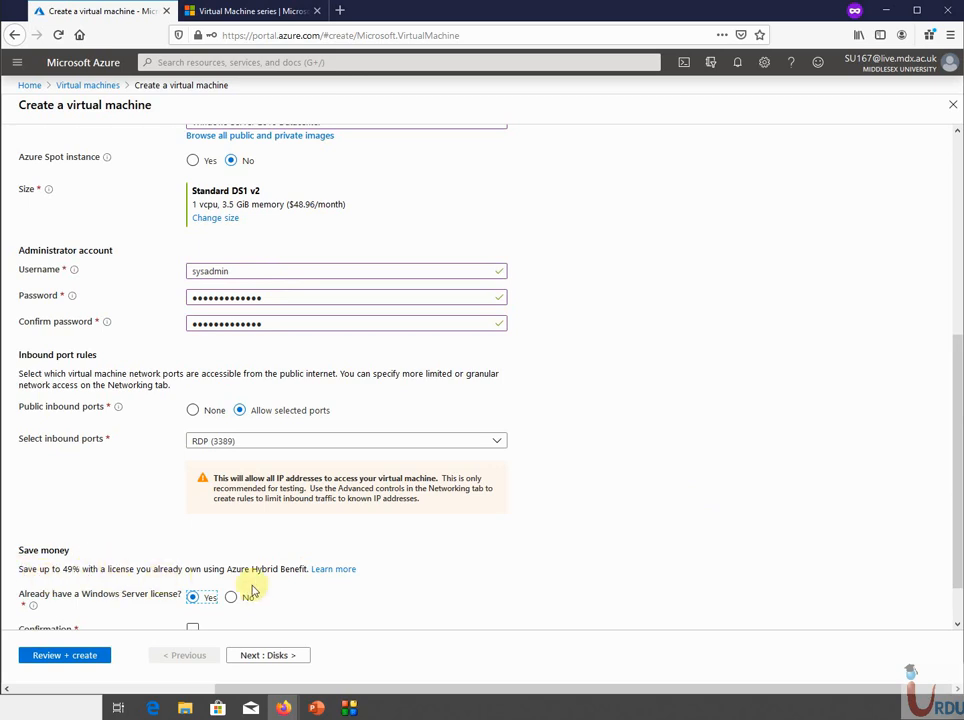
left_click(329, 570)
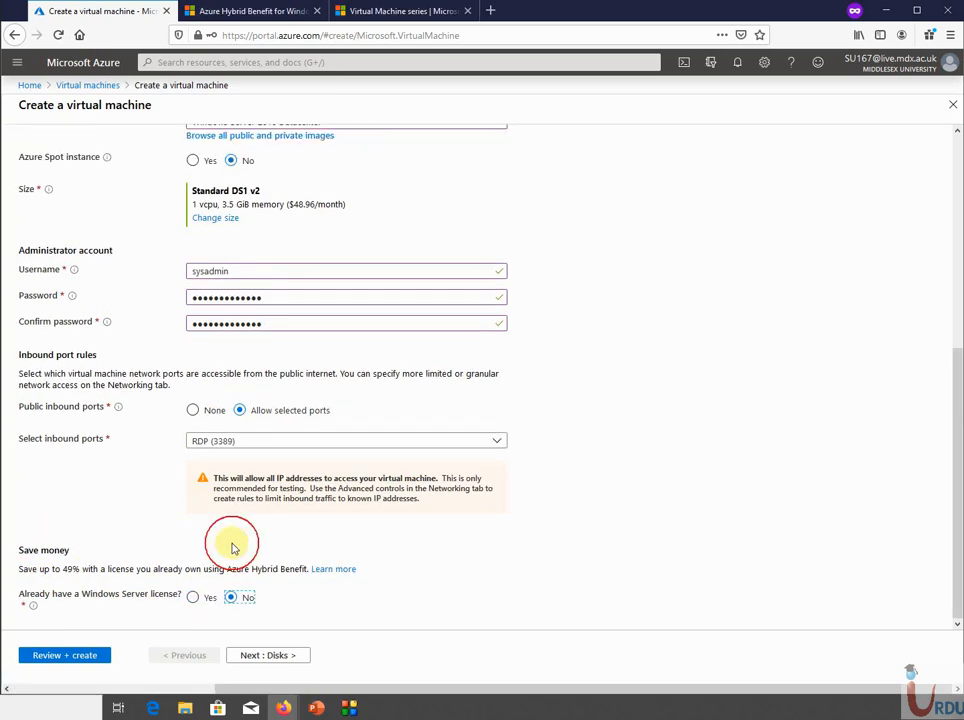
Step: Continue to the disk settings and set the OS disk type to Standard HDD
left_click(263, 656)
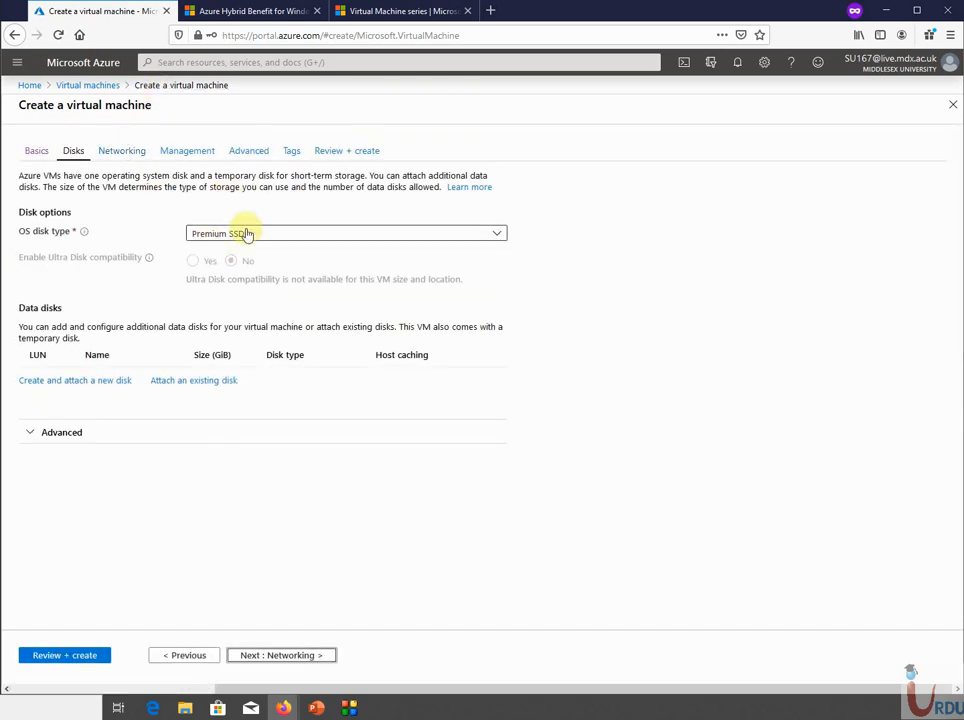
left_click(242, 237)
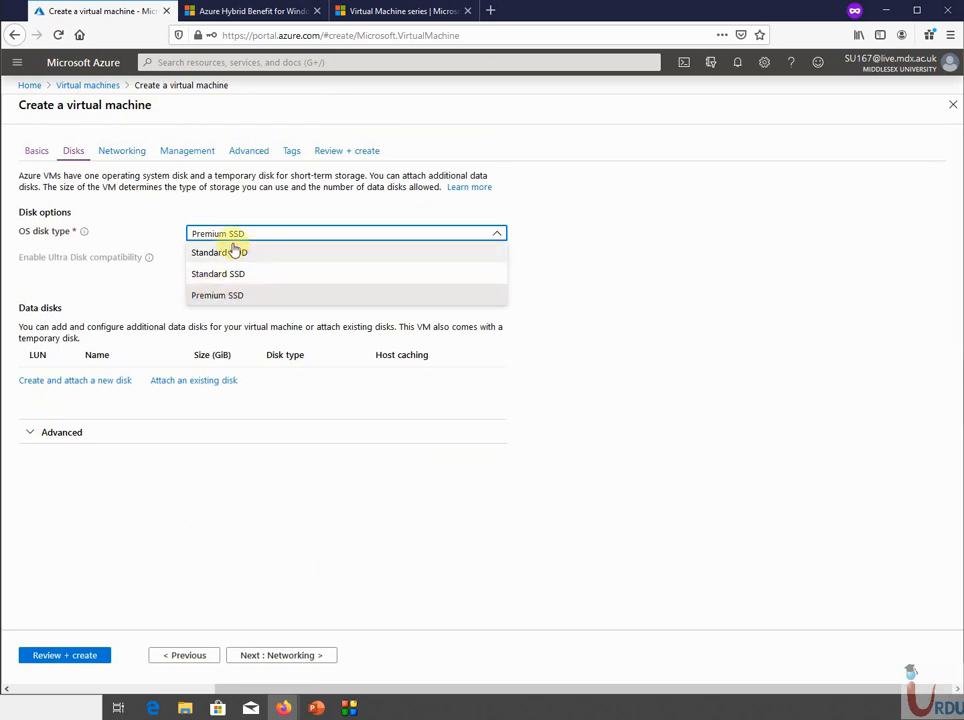
left_click(225, 252)
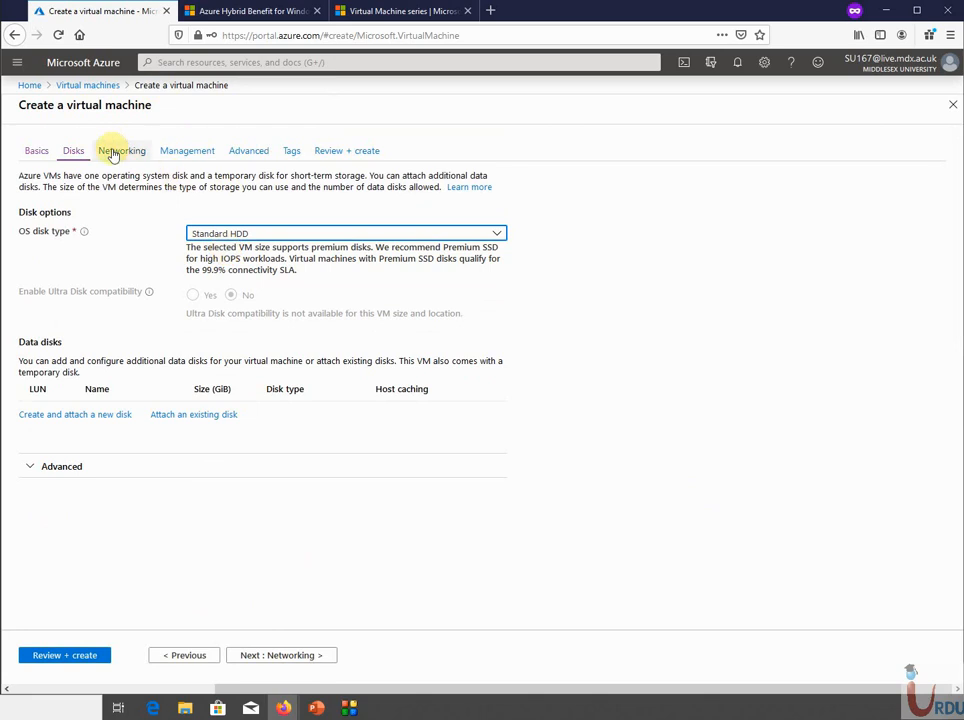
Step: Continue to the networking settings and review the network interface, inbound port and load balancing options
left_click(269, 652)
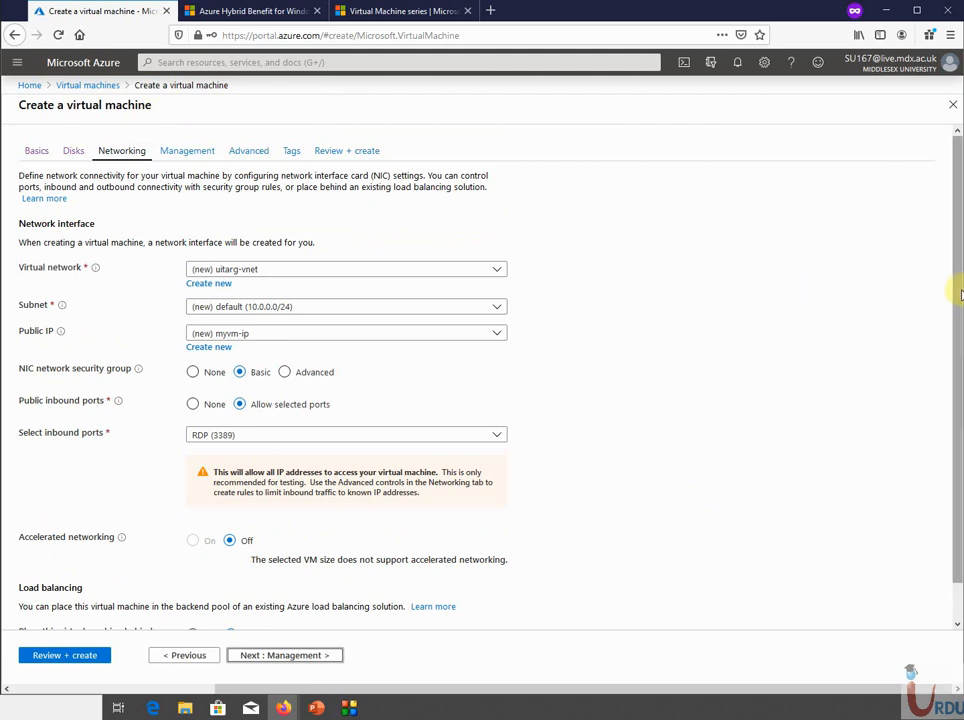
left_click_drag(955, 316, 935, 427)
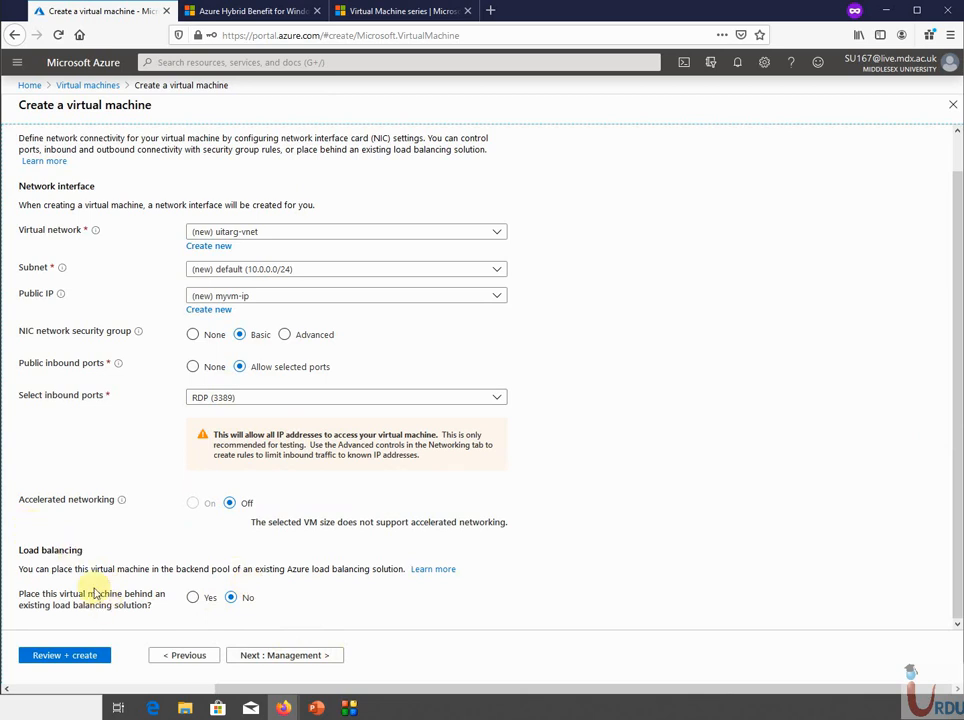
Step: Continue to the management settings and switch boot diagnostics off and back on
left_click(294, 657)
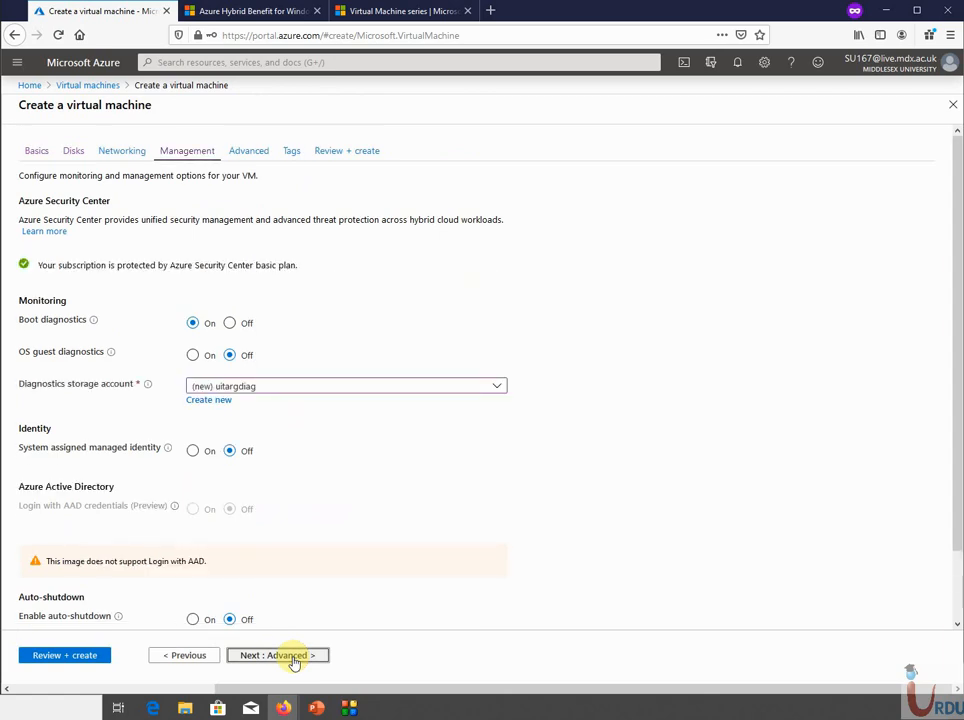
left_click(230, 323)
left_click(193, 323)
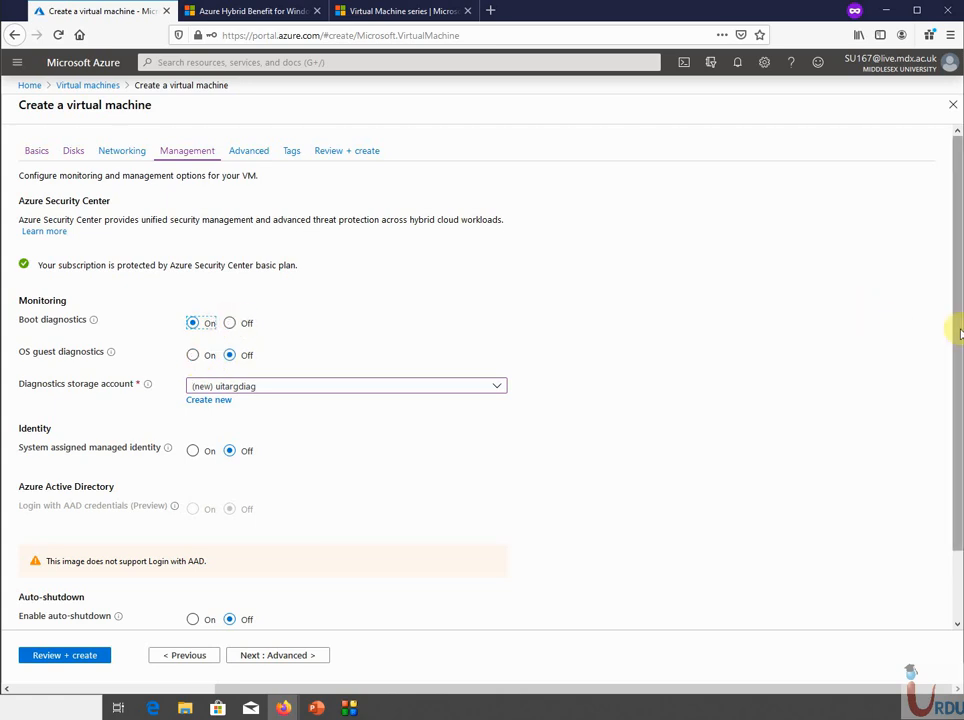
Step: Check the choices for the diagnostics storage account and turn on OS guest diagnostics
left_click_drag(958, 333, 948, 399)
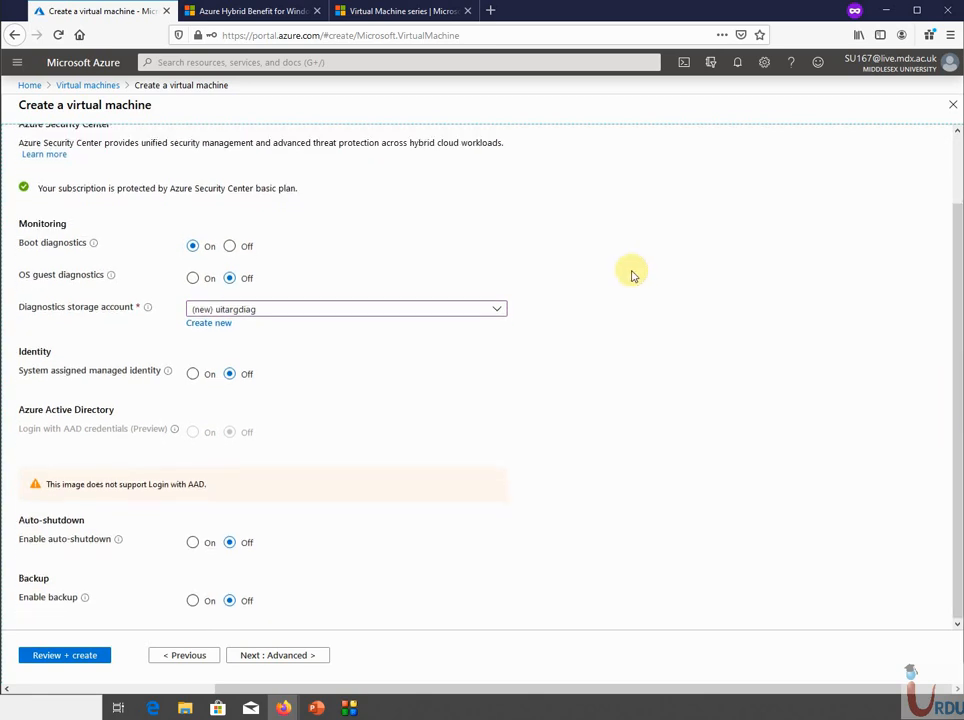
left_click(498, 312)
left_click(496, 310)
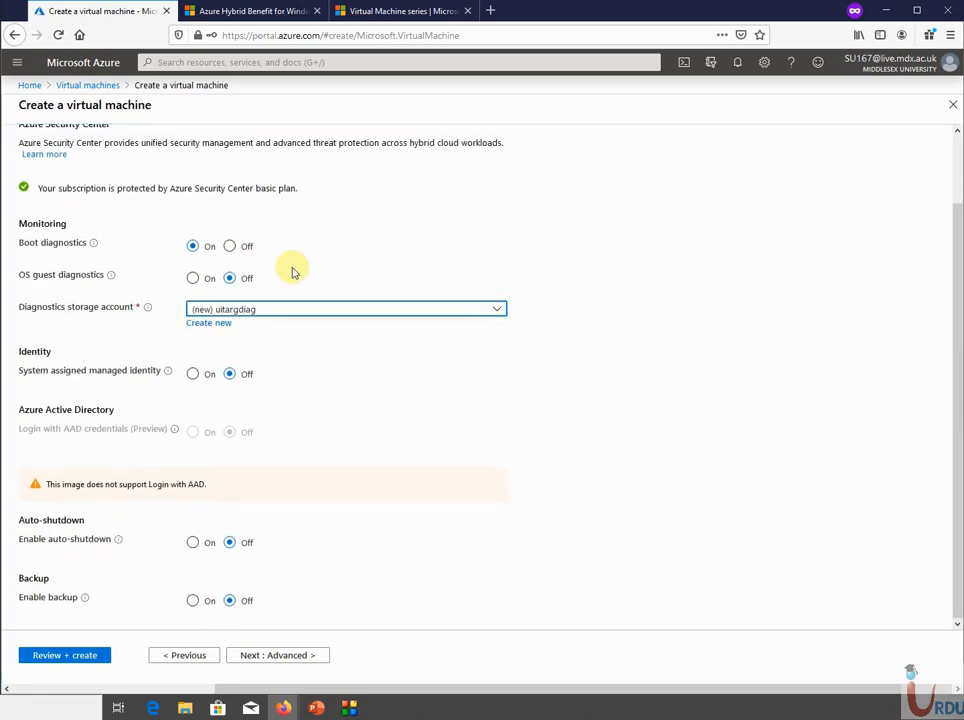
left_click(193, 279)
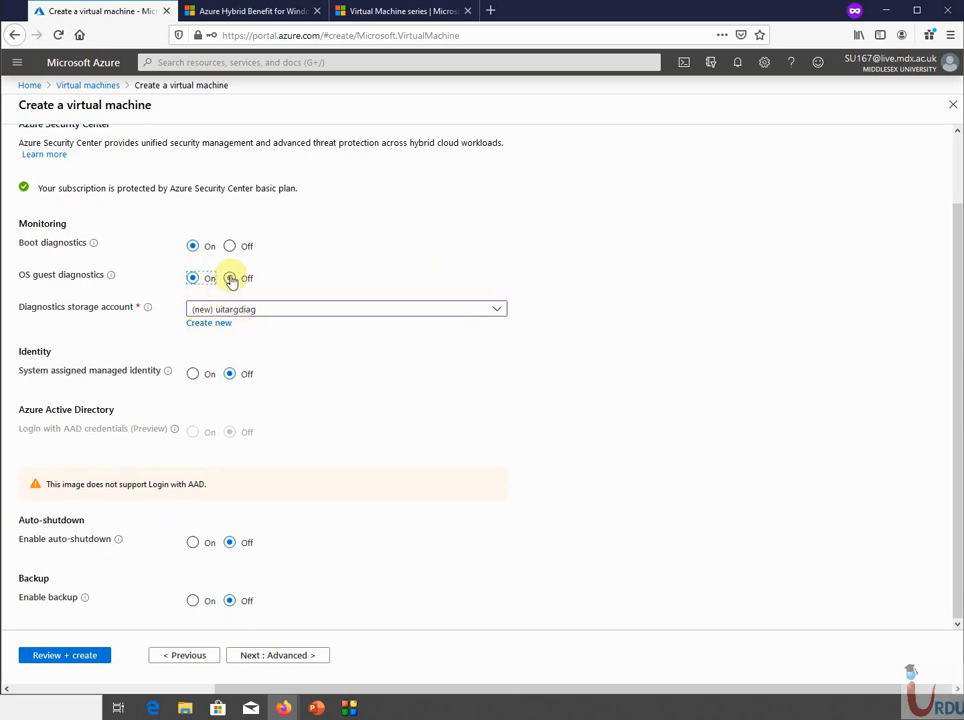
Step: Turn OS guest diagnostics off, then switch backup on to see its vault and policy options and back off
left_click(231, 279)
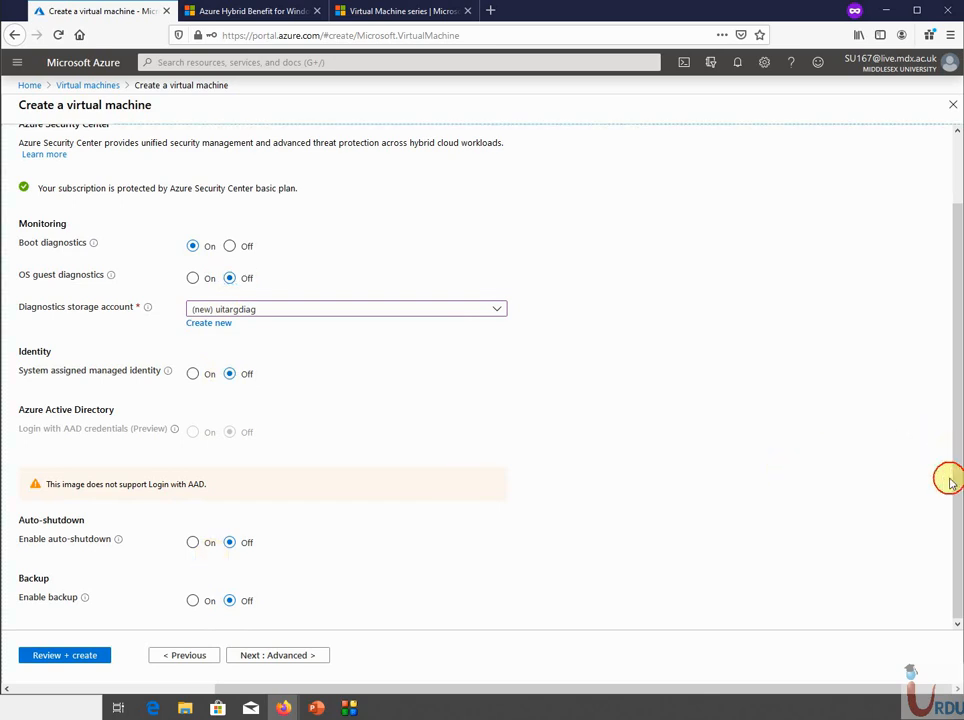
left_click_drag(949, 478, 620, 496)
left_click(478, 502)
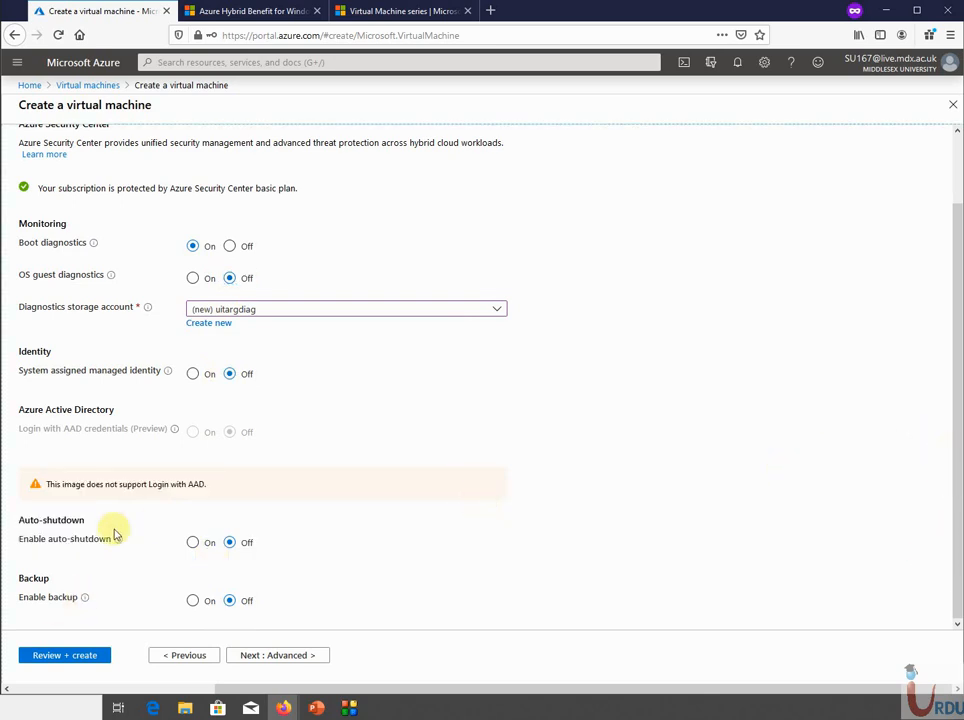
left_click(192, 600)
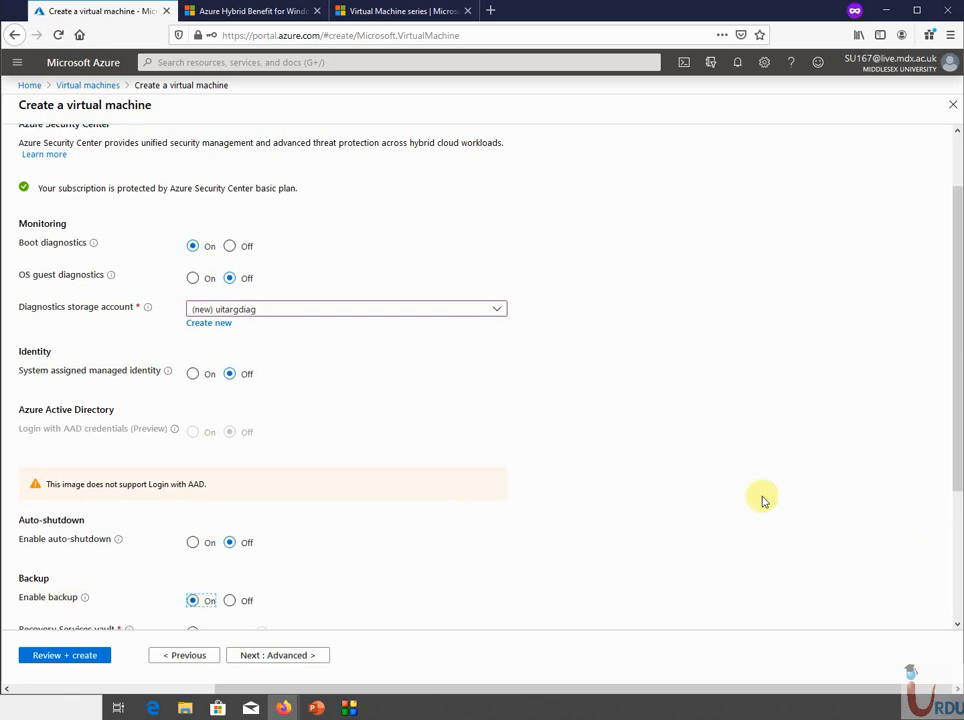
scroll(940, 606, "down", 2)
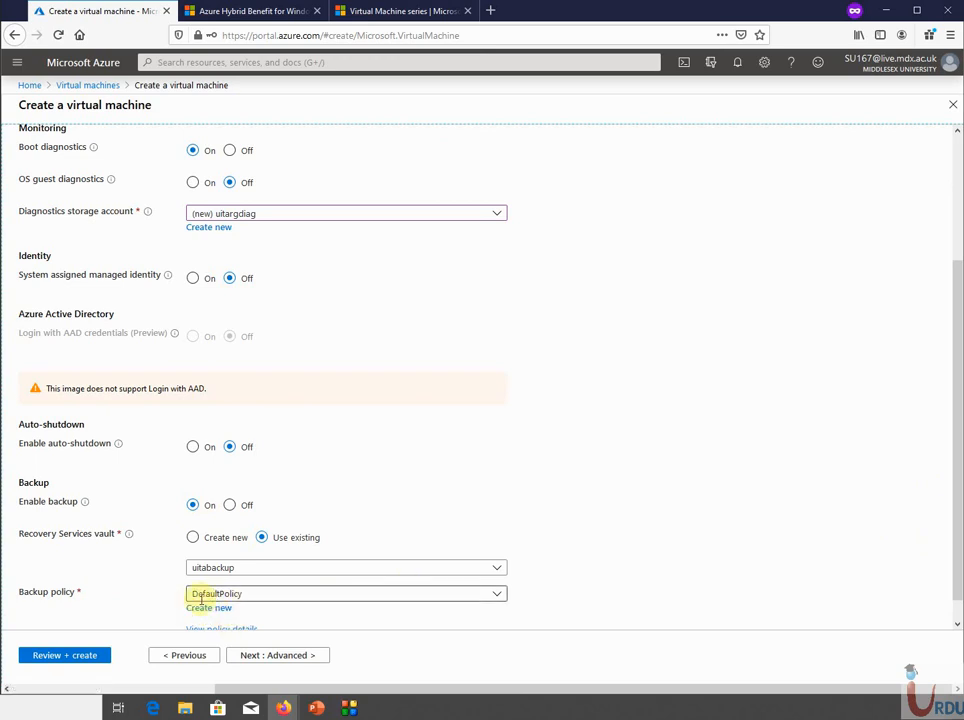
left_click(231, 505)
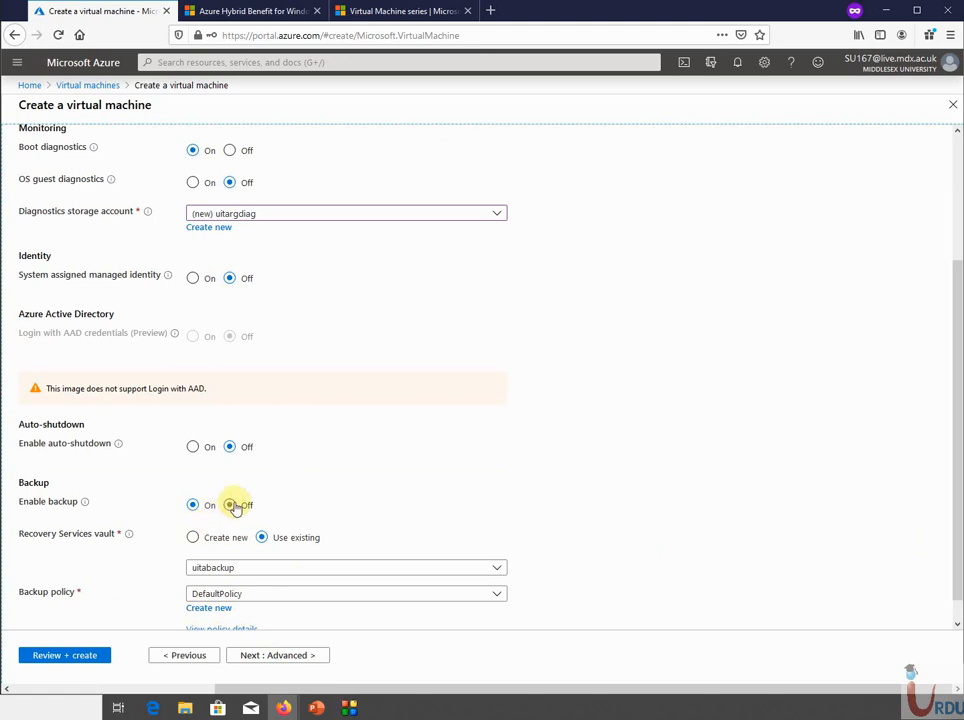
Step: Continue through the advanced and tags settings without changes to the final review of the virtual machine
left_click(261, 656)
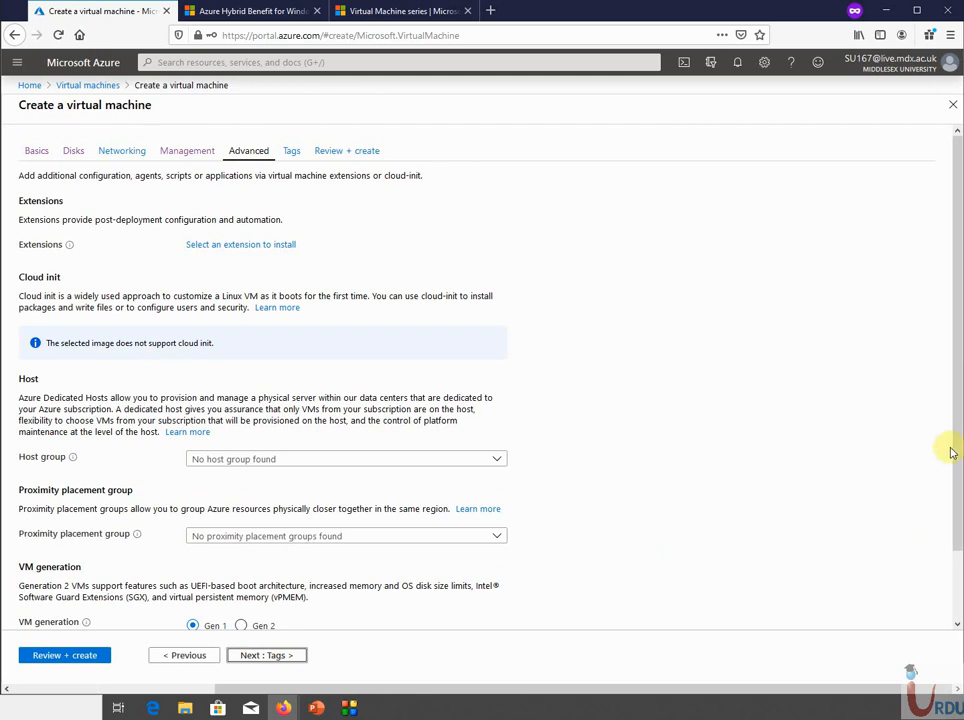
scroll(929, 522, "down", 2)
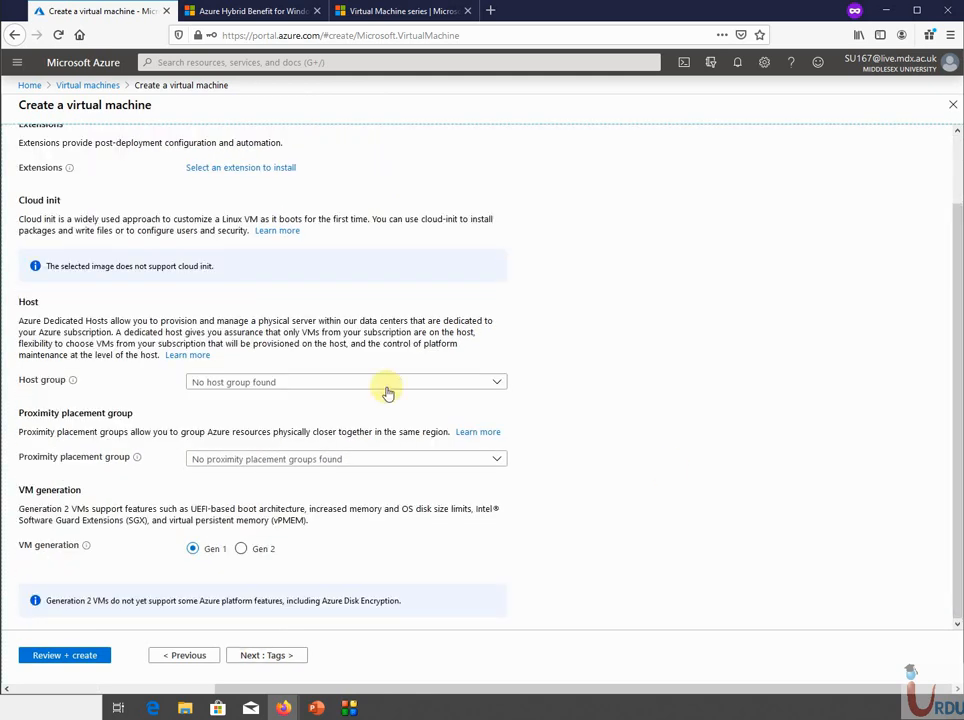
left_click(277, 659)
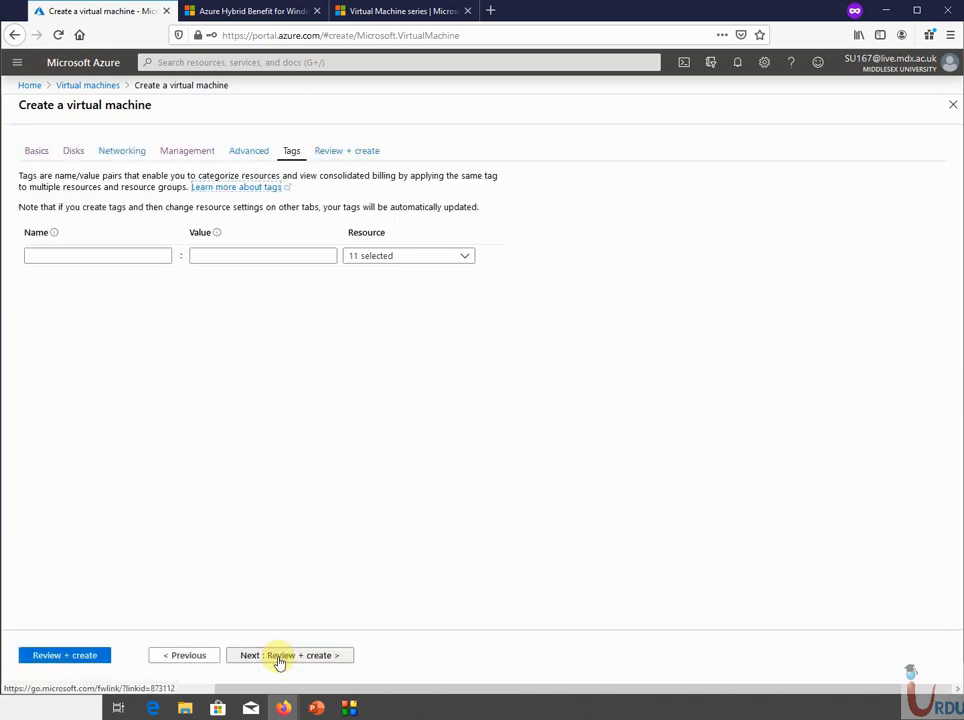
left_click(279, 659)
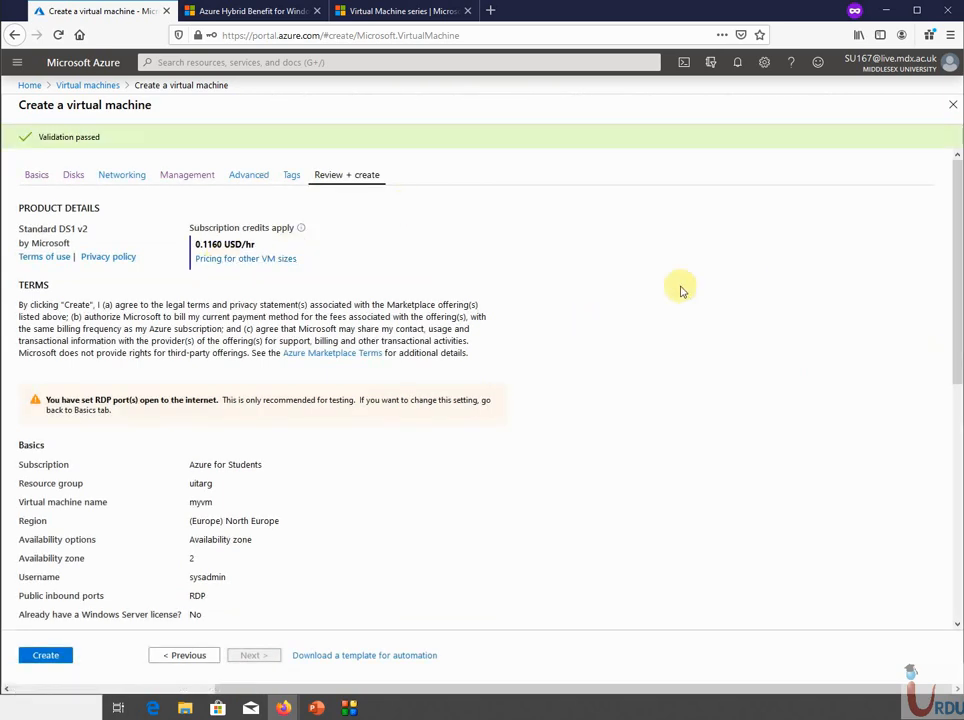
Step: Check the summary of the virtual machine's configuration and create the machine
scroll(948, 368, "down", 2)
scroll(948, 368, "down", 6)
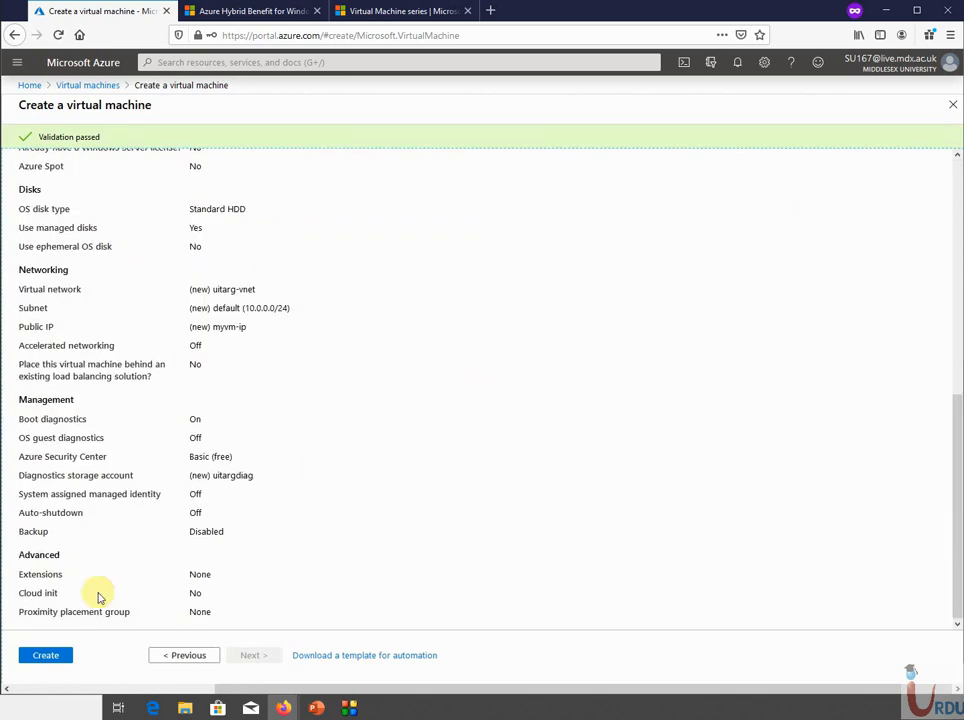
left_click(47, 656)
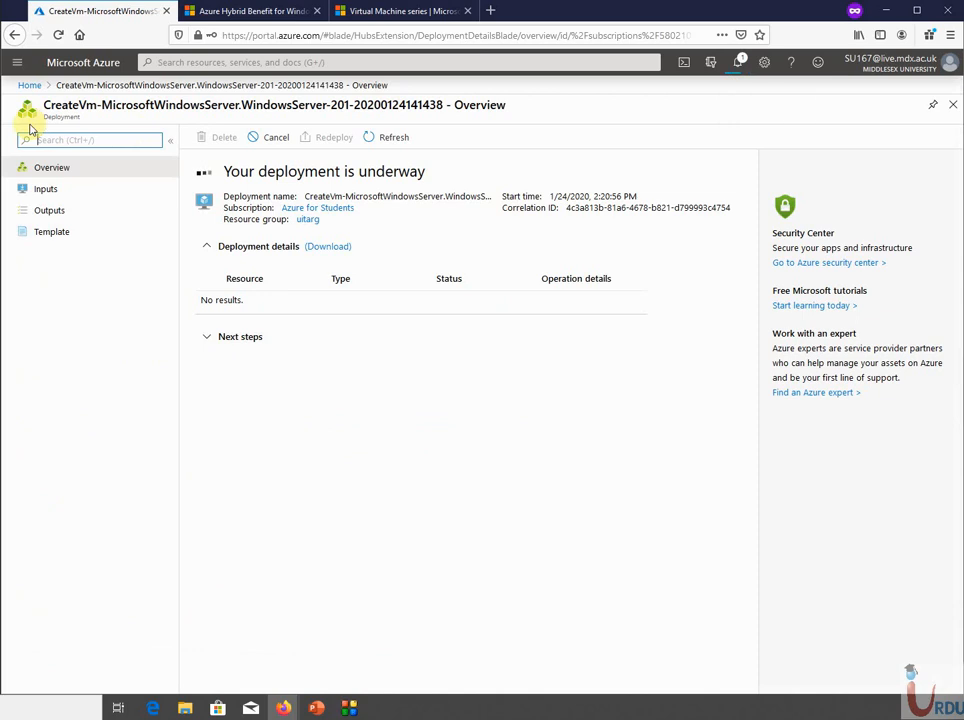
Step: Open Service Health through Help + support, show service issues for all regions and check the service filter
left_click(18, 63)
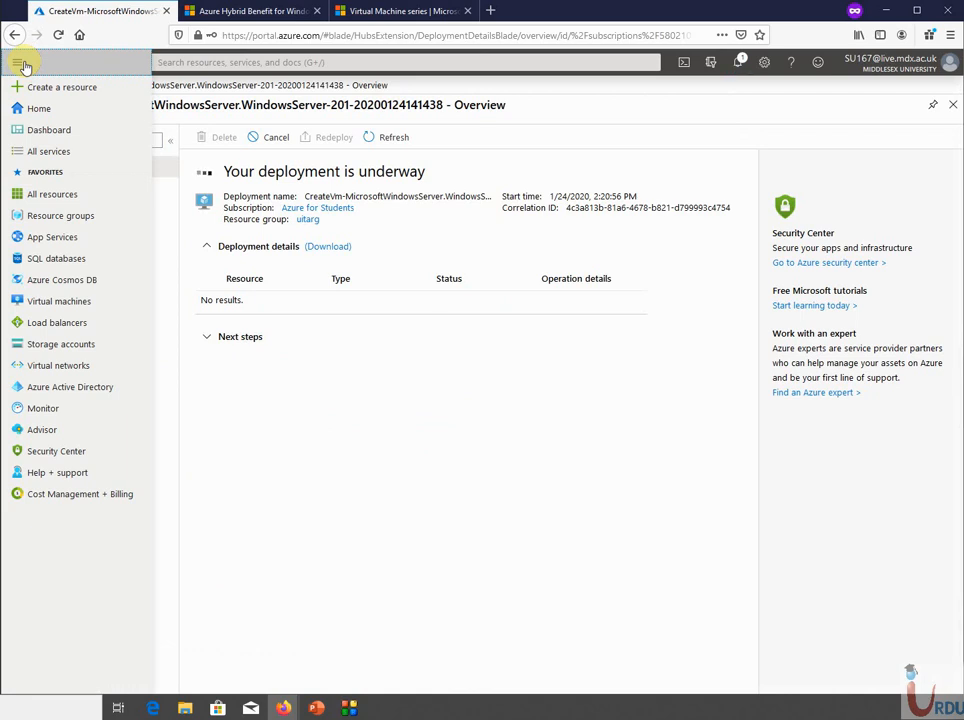
left_click(72, 478)
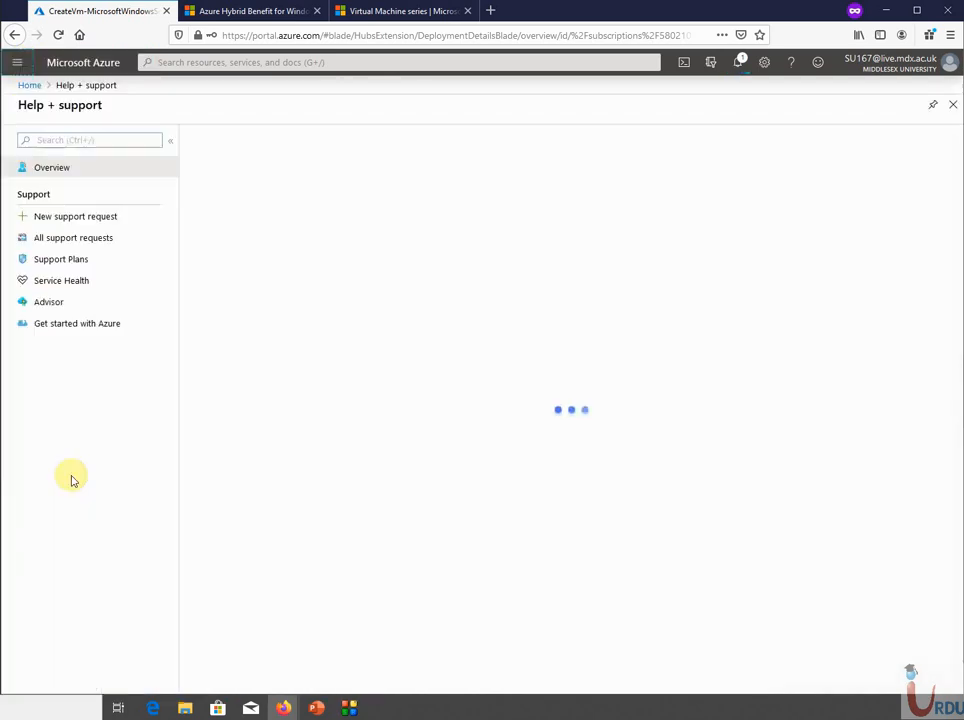
left_click(58, 282)
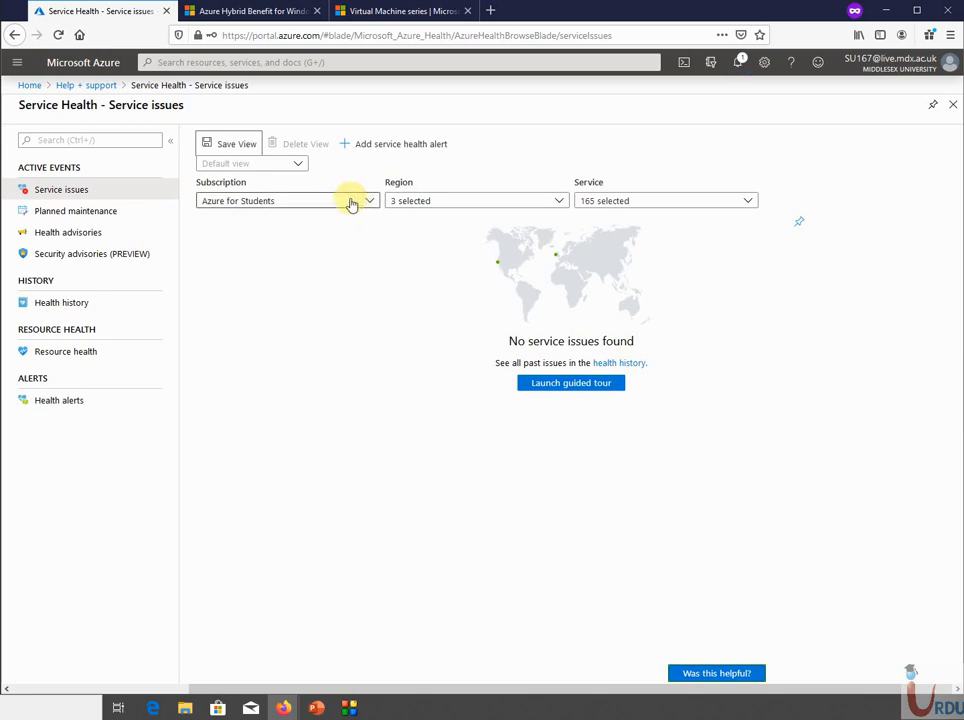
left_click(508, 200)
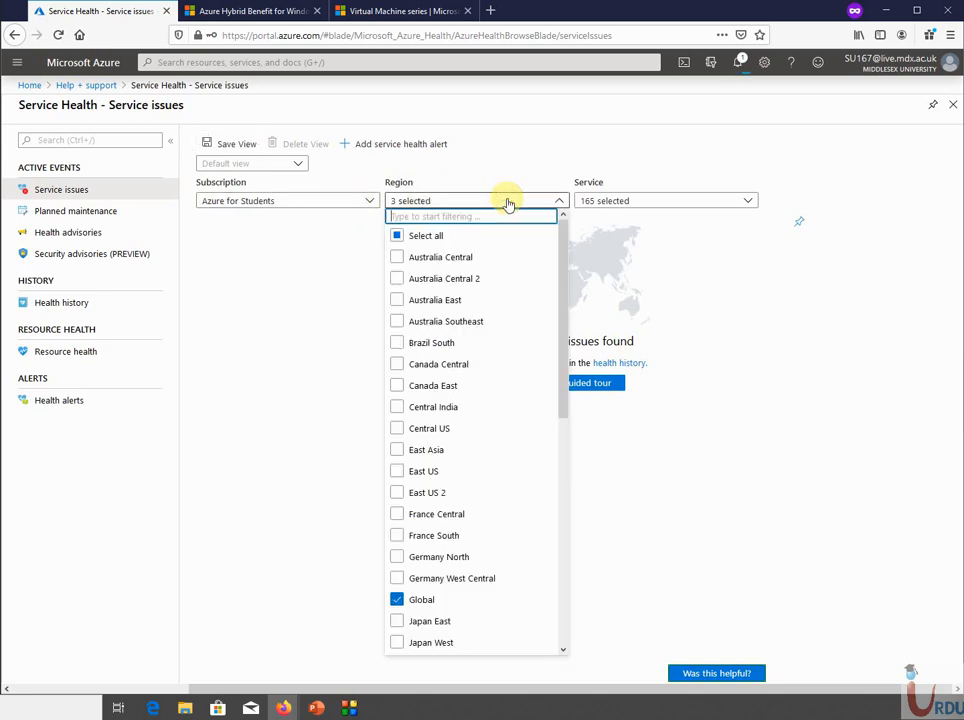
left_click(399, 236)
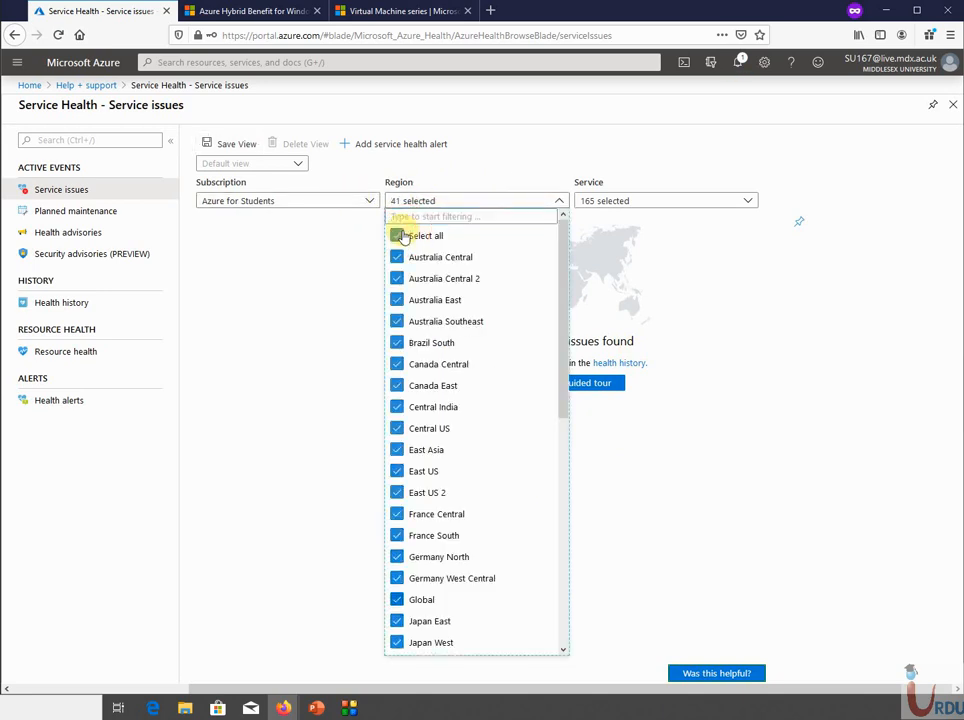
left_click(559, 200)
left_click(675, 200)
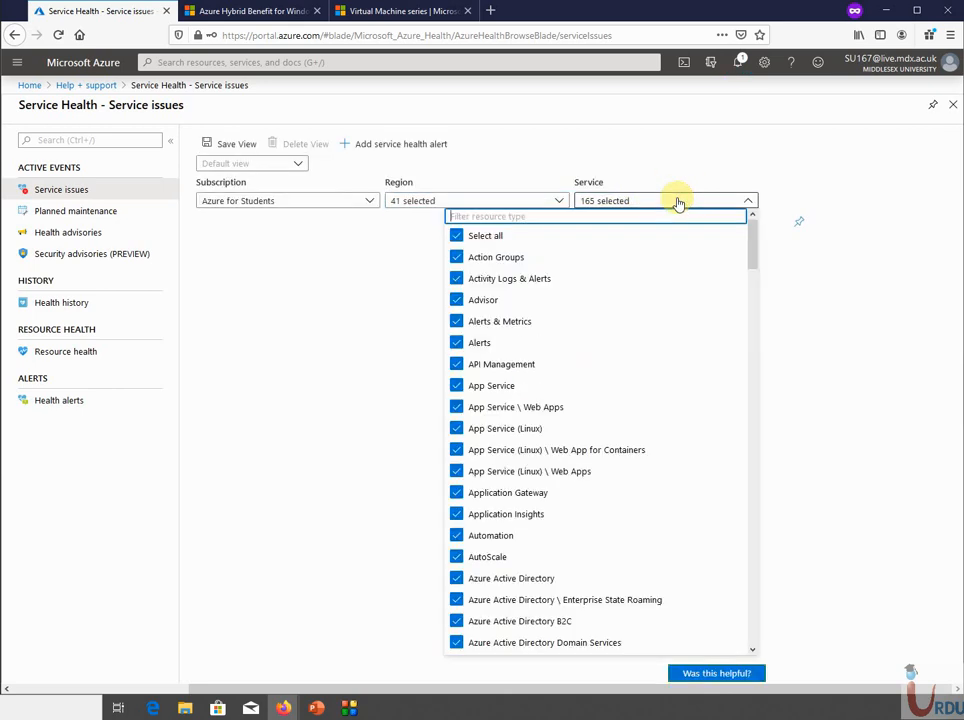
left_click(677, 201)
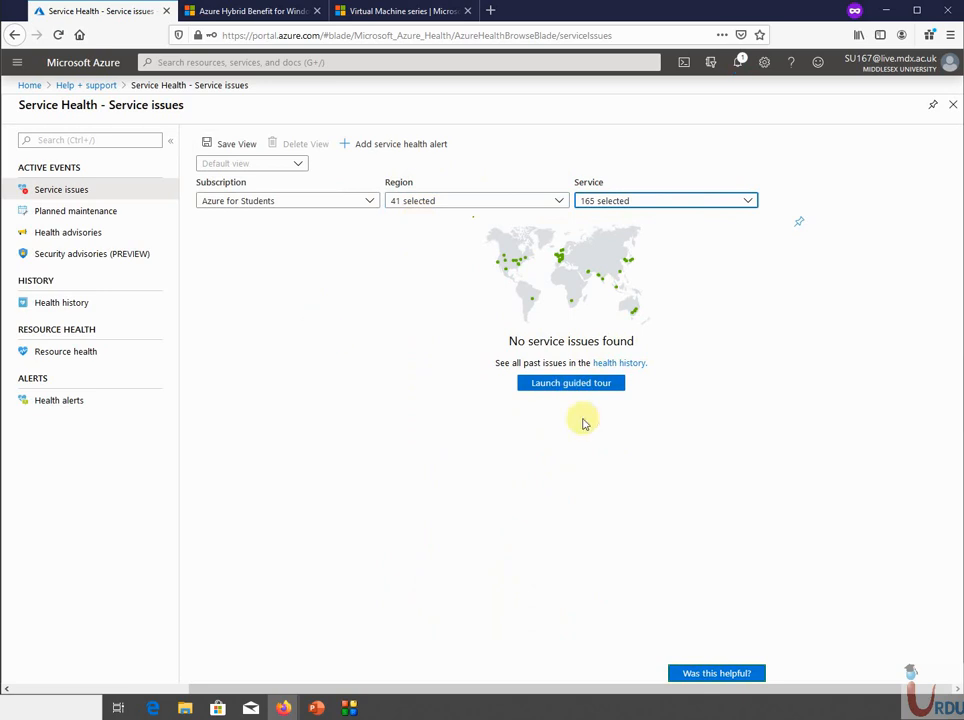
Step: Examine the health history for the last 3 months, including the RCA - Multiple Services incident, and check the health alerts
left_click(63, 306)
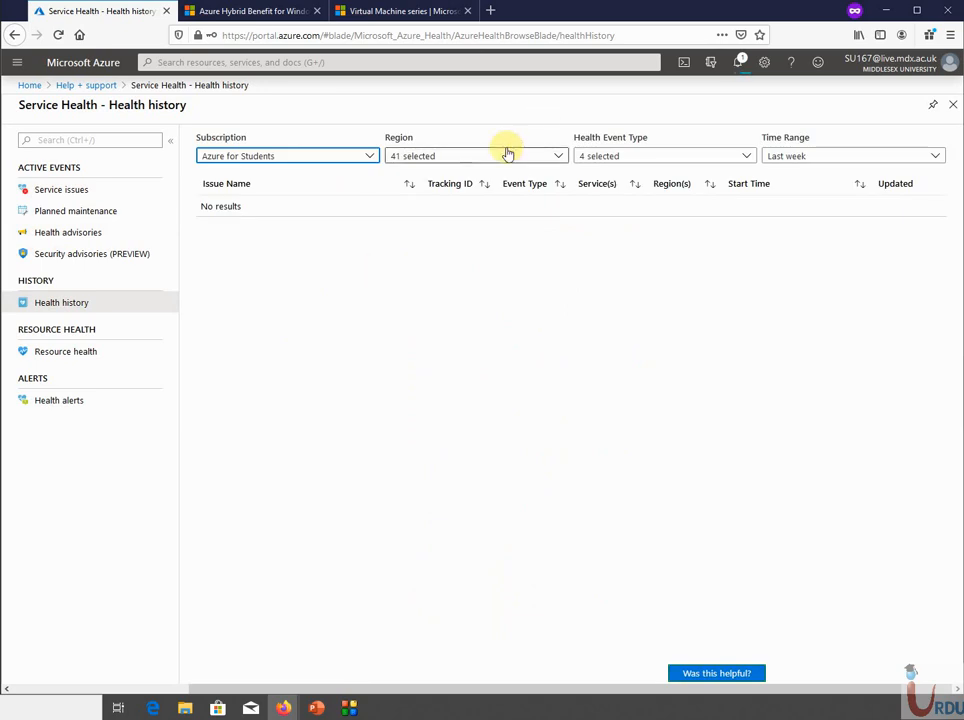
left_click(506, 152)
left_click(749, 323)
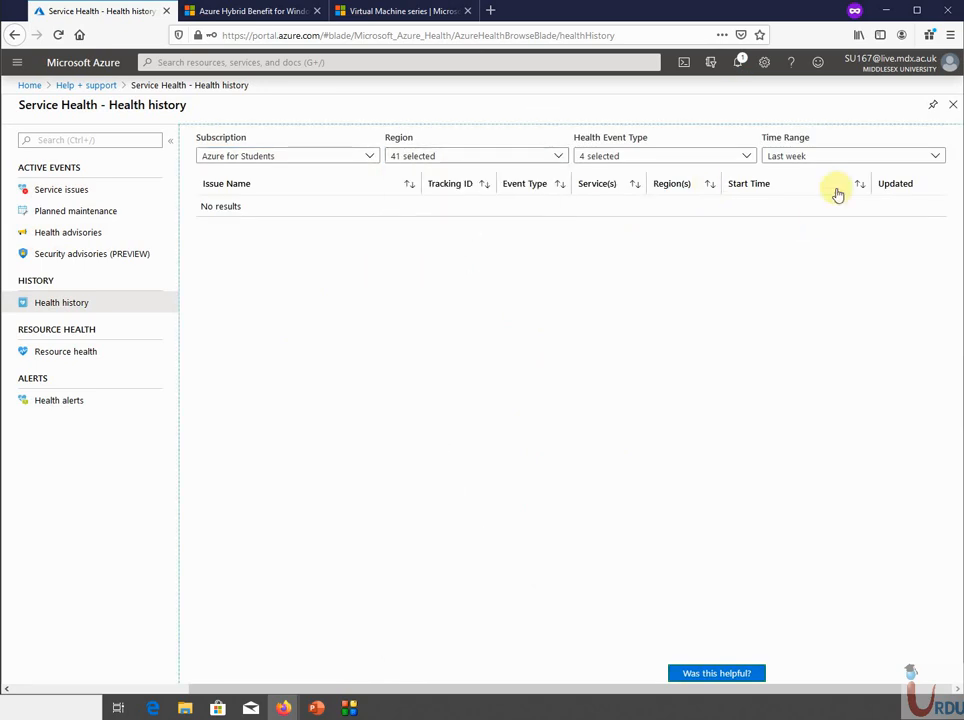
left_click(798, 160)
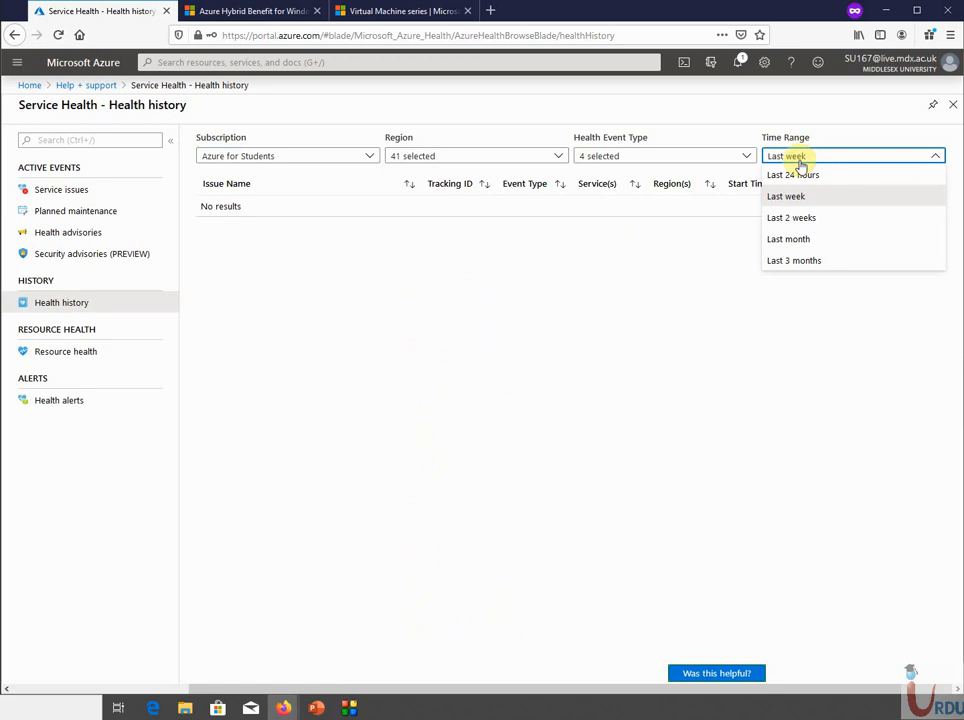
left_click(787, 266)
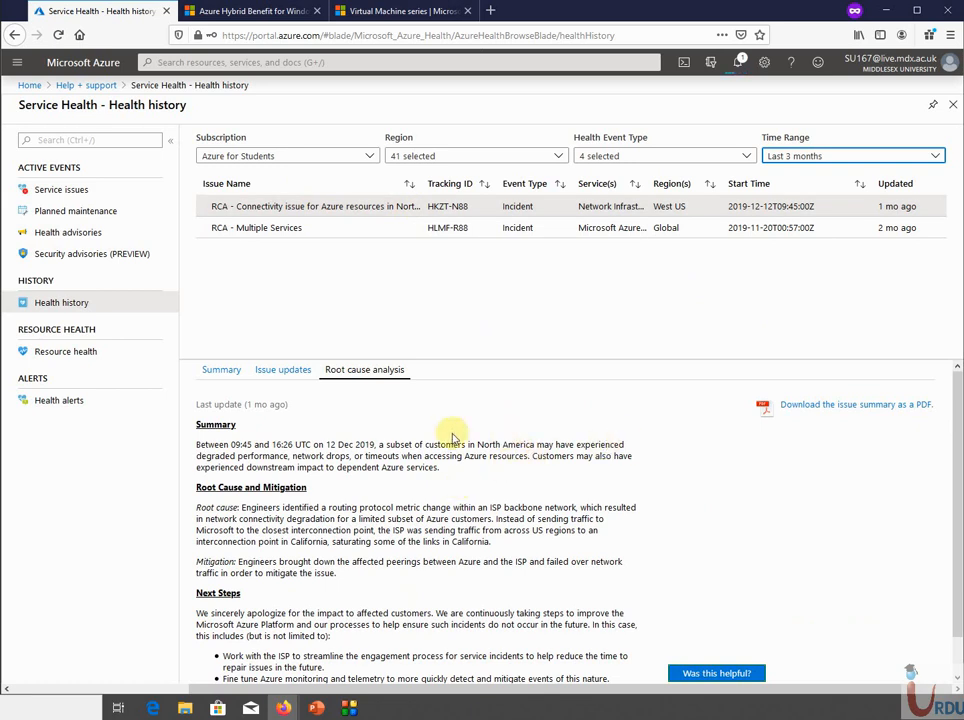
left_click(330, 228)
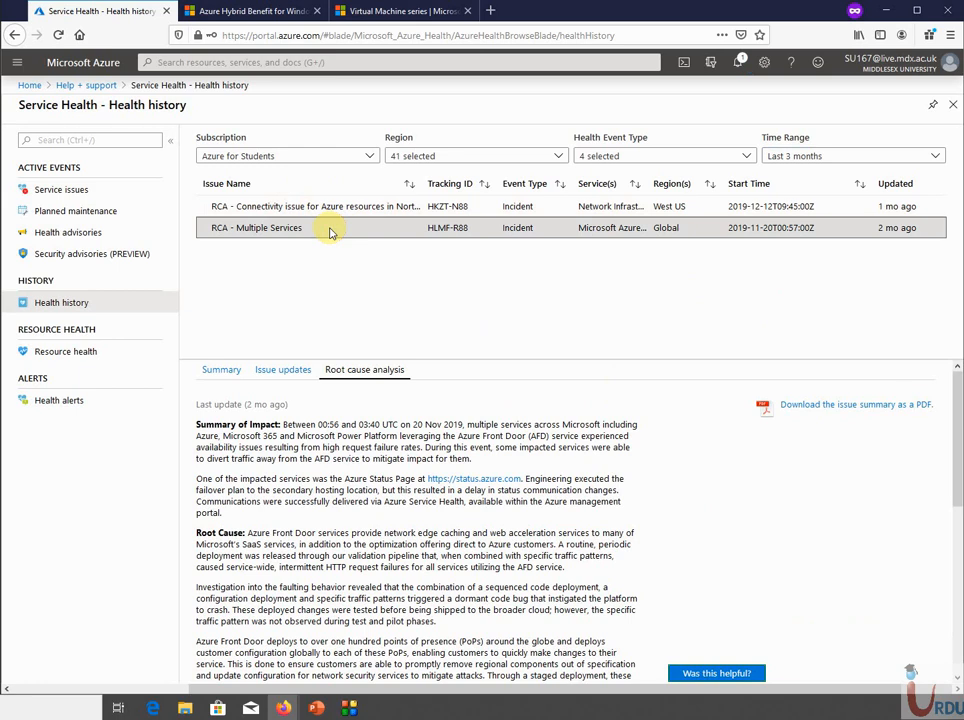
left_click(90, 398)
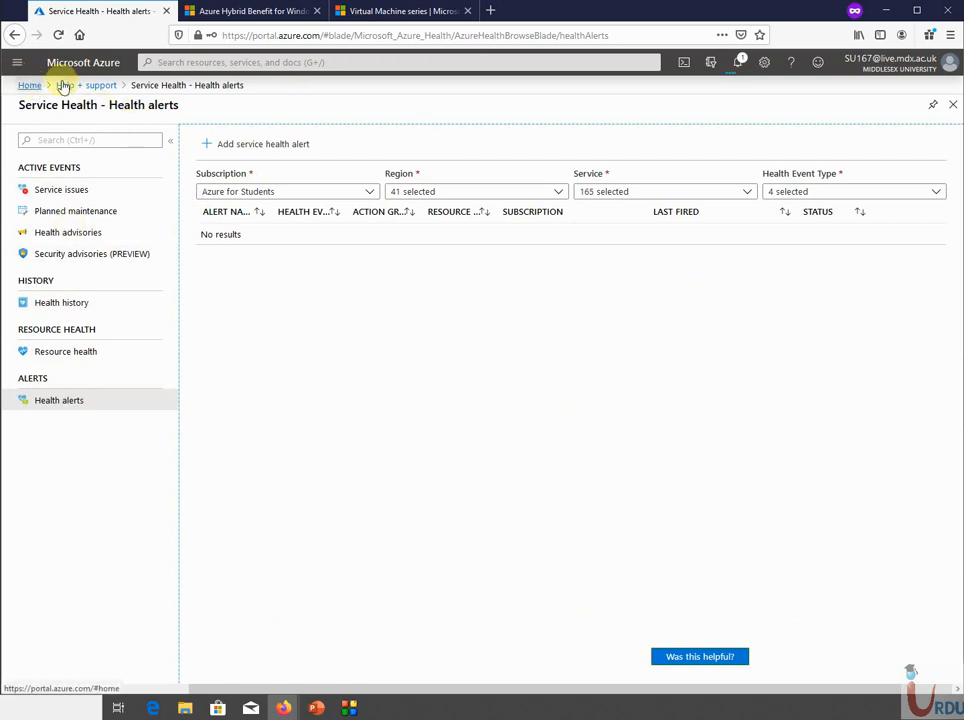
Step: Return to the portal home, open the virtual machine's deployment from the notifications and go to the deployed resource
left_click(30, 86)
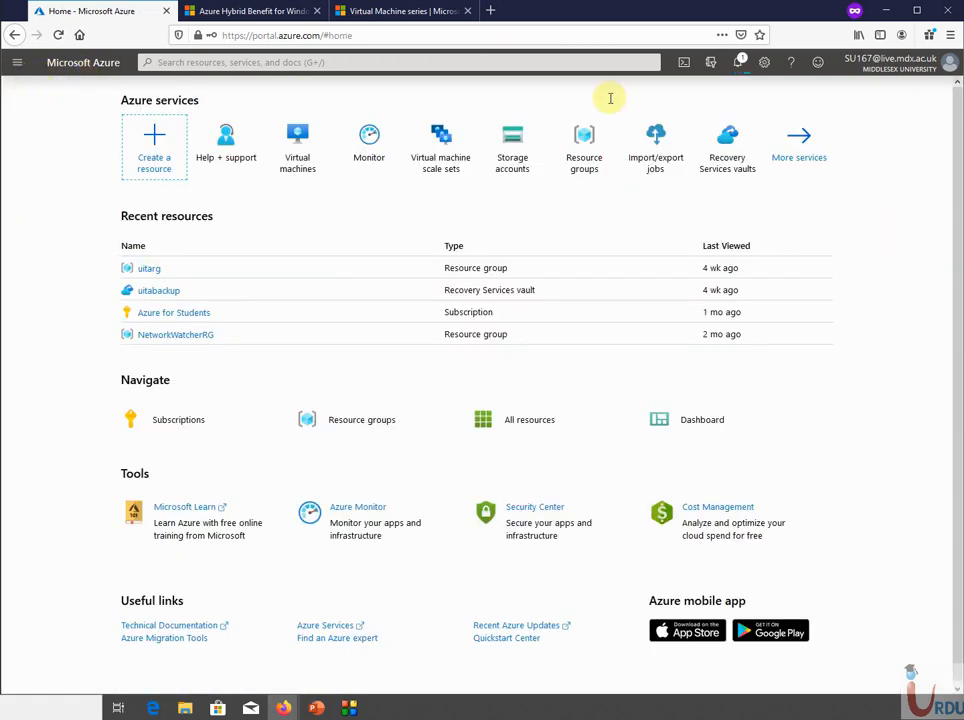
left_click(739, 62)
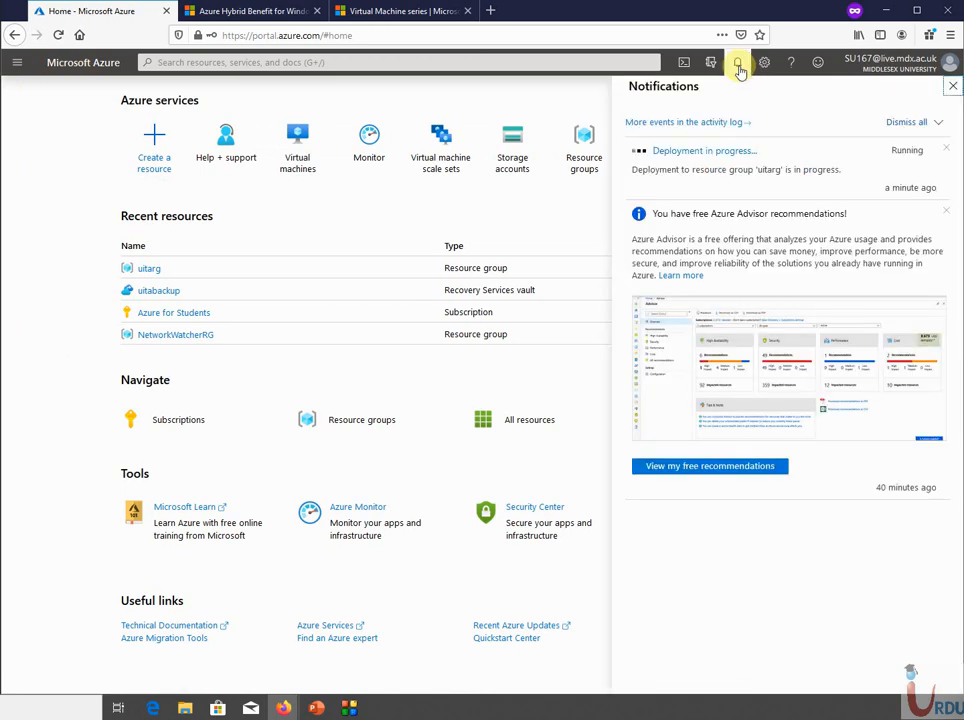
left_click(702, 152)
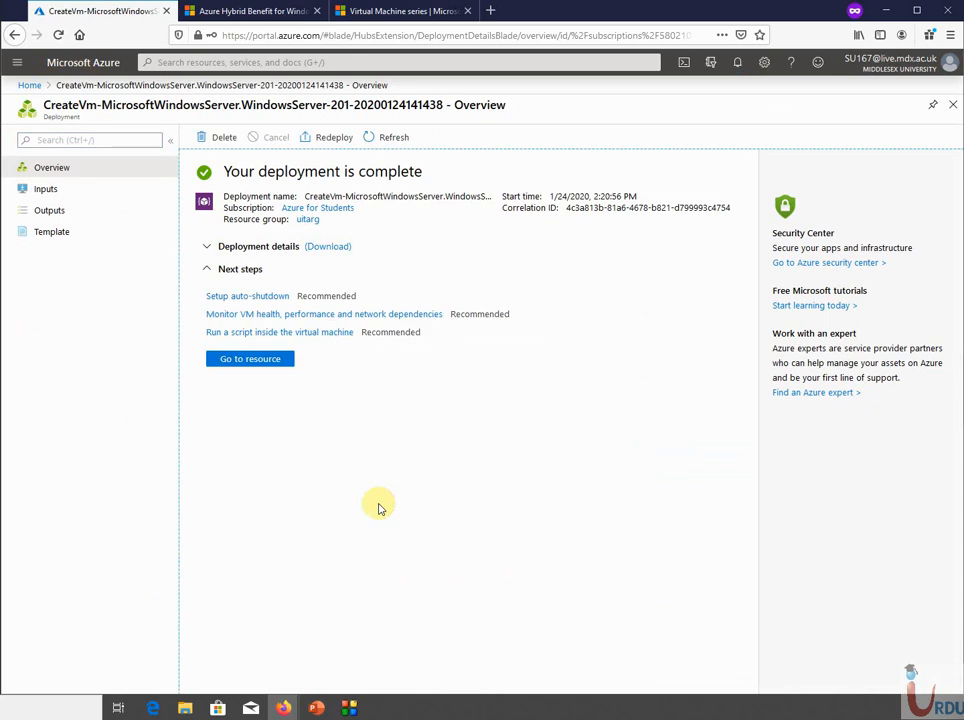
left_click(236, 364)
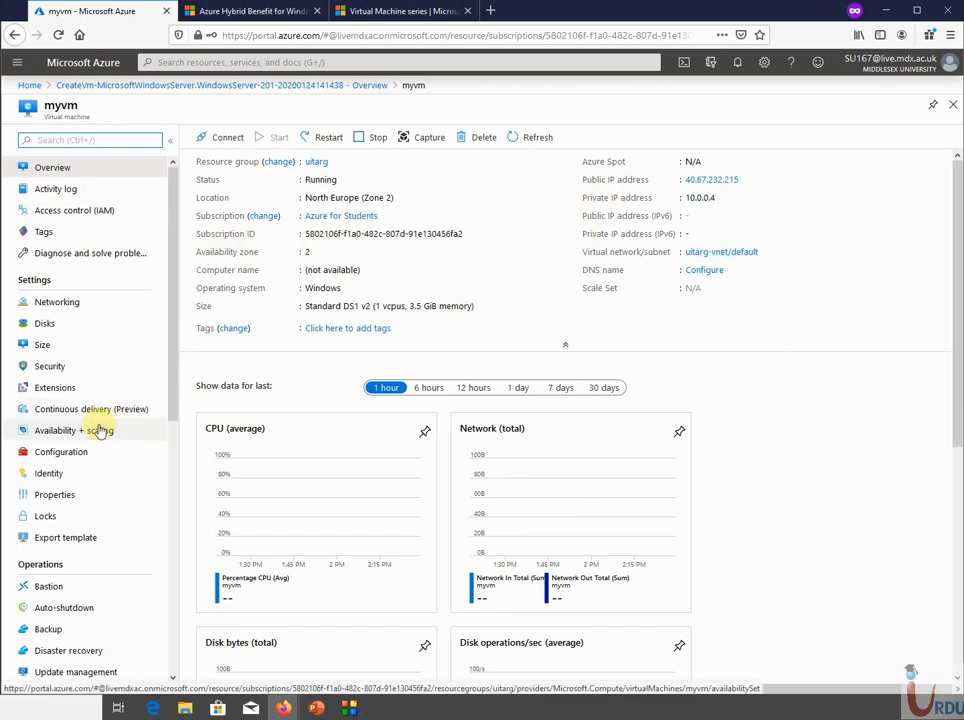
Step: Examine myvm's inbound port rules, overview charts and available VM sizes
left_click(68, 301)
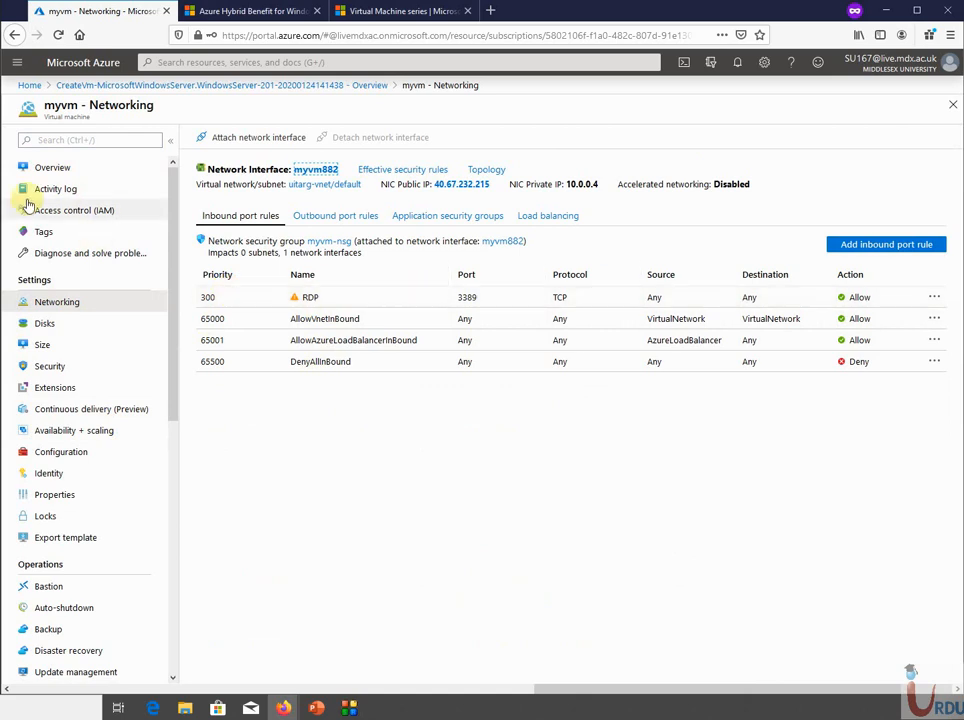
left_click(50, 168)
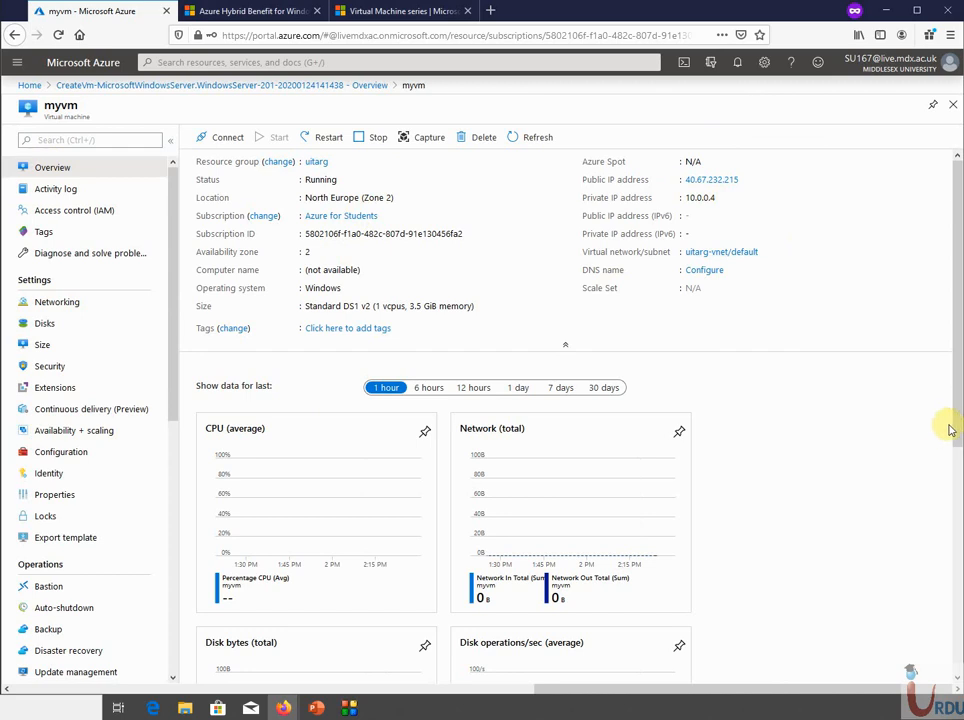
left_click_drag(956, 482, 955, 527)
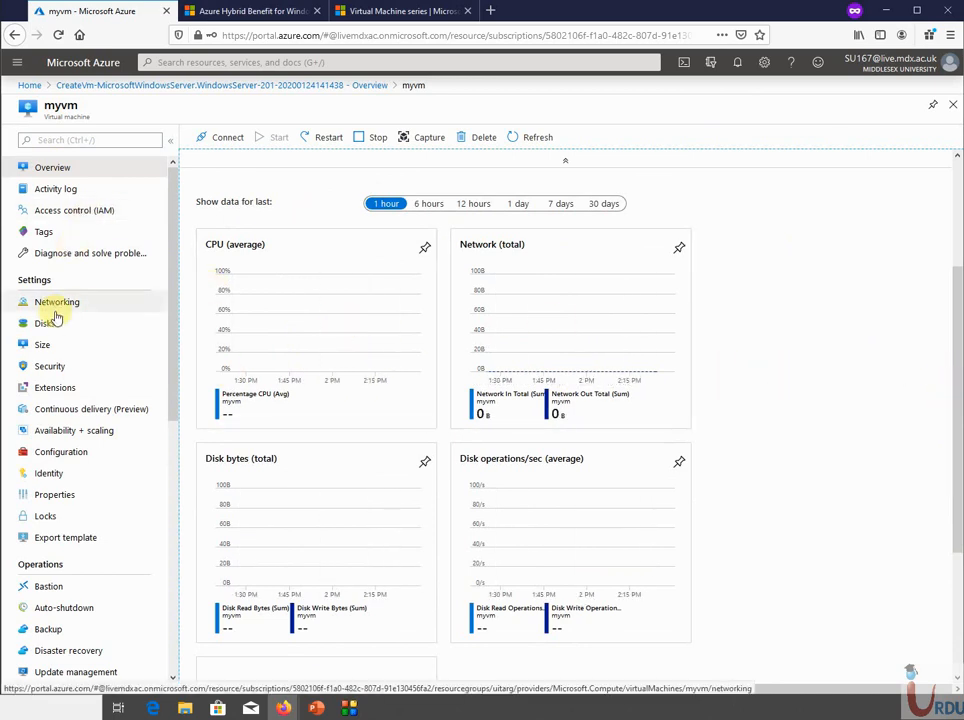
left_click(61, 347)
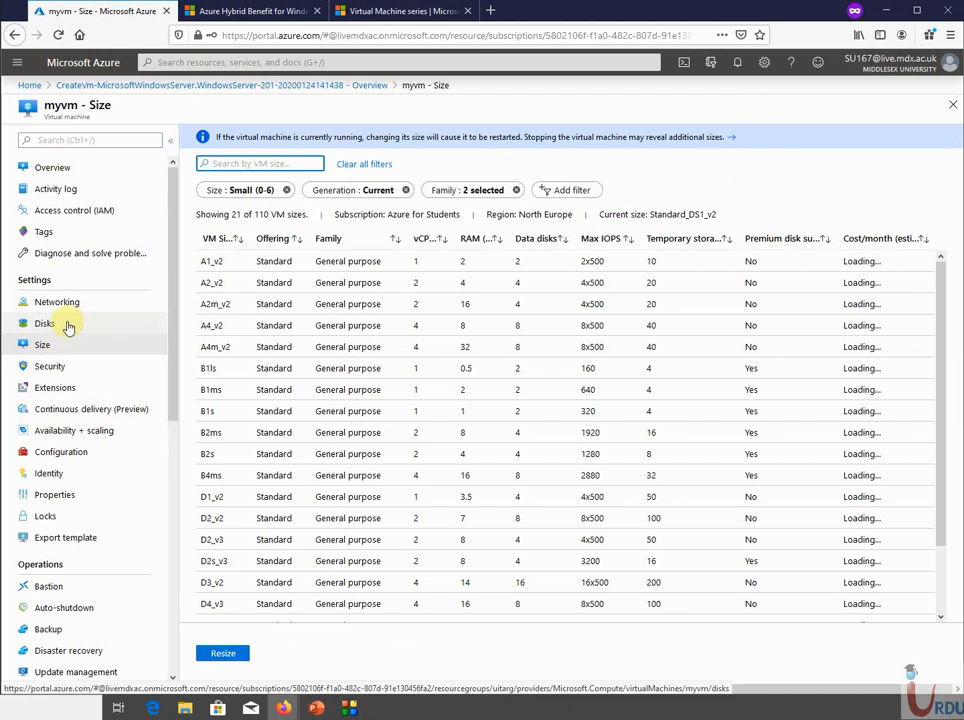
Step: Start a new data disk for myvm as a managed disk named Disk2 with source type None
left_click(65, 322)
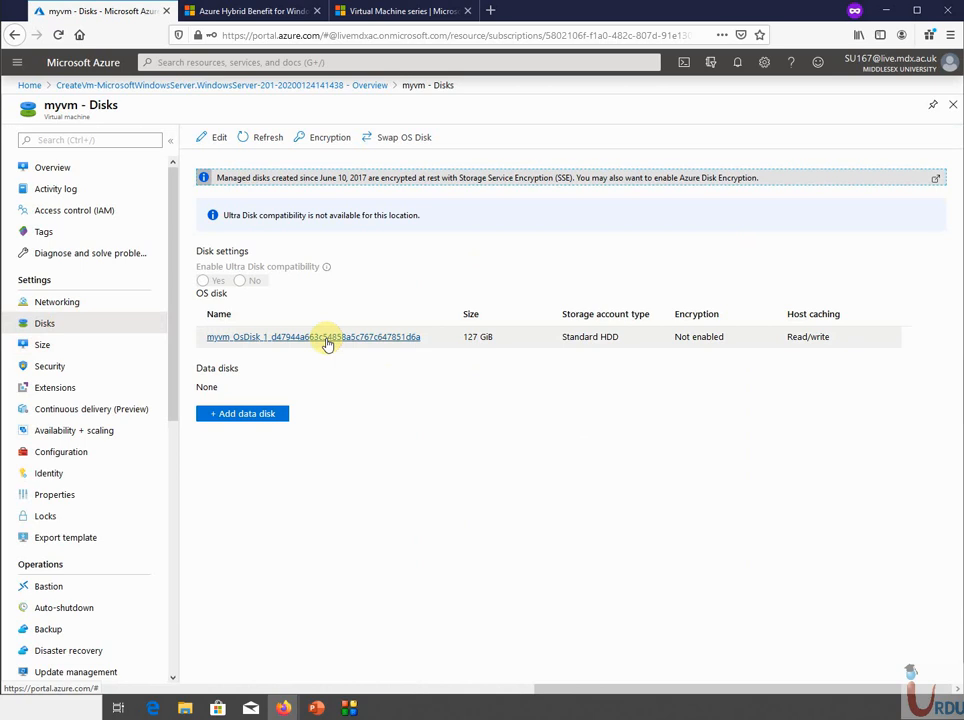
left_click(247, 416)
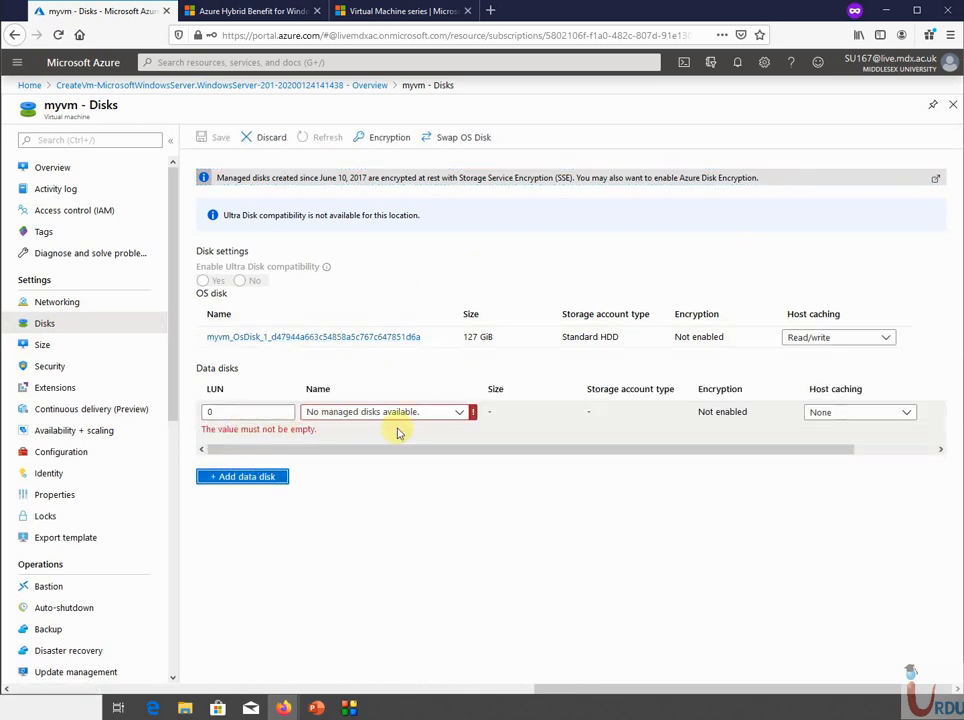
left_click(448, 411)
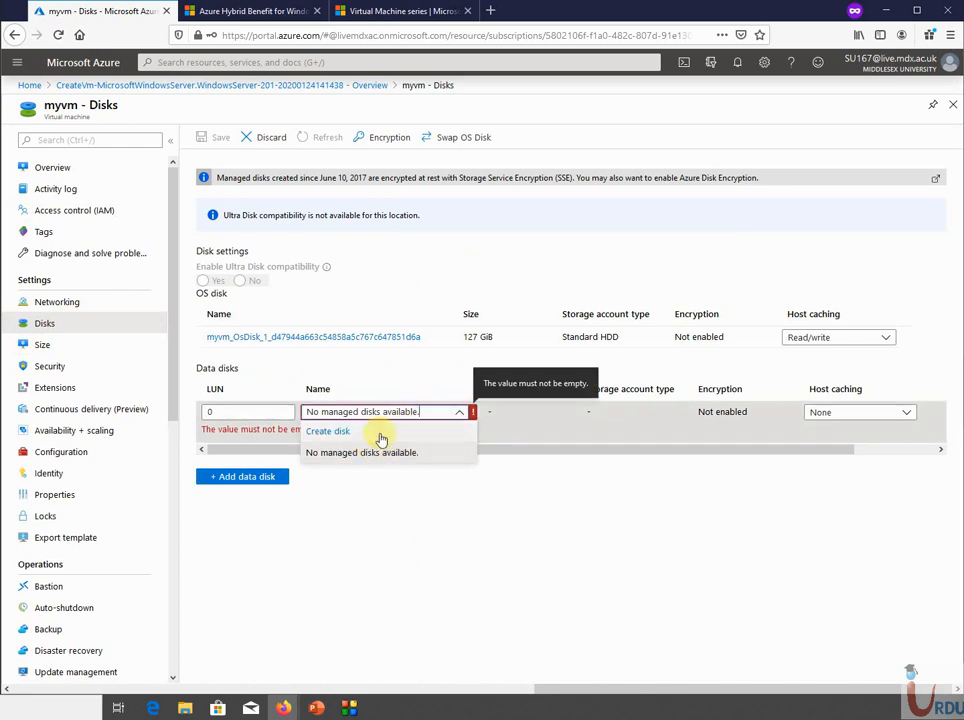
left_click(328, 431)
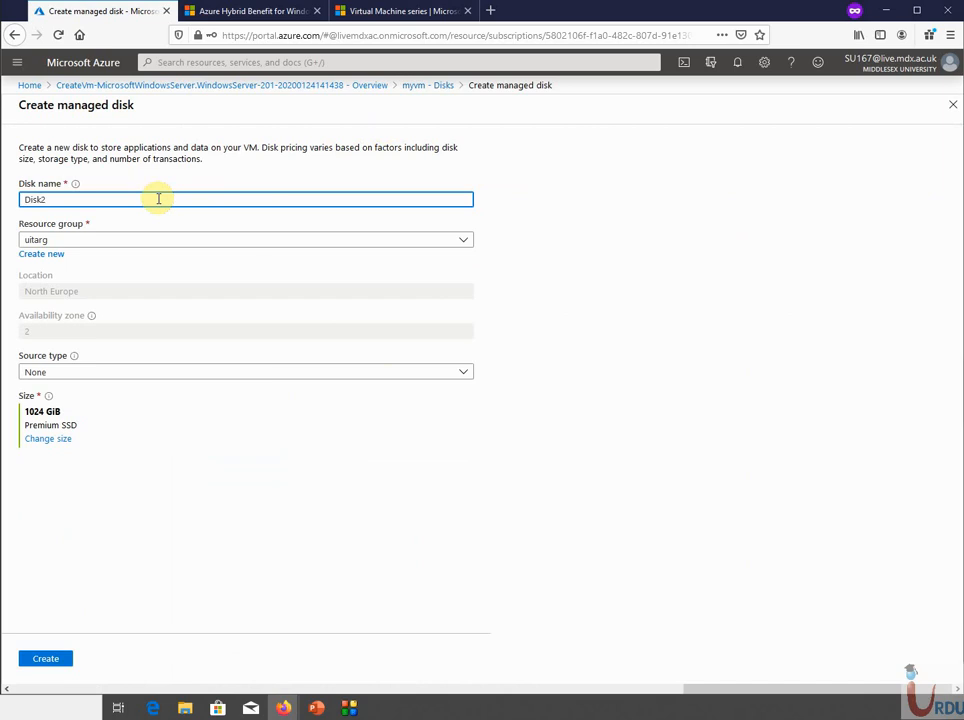
left_click(67, 373)
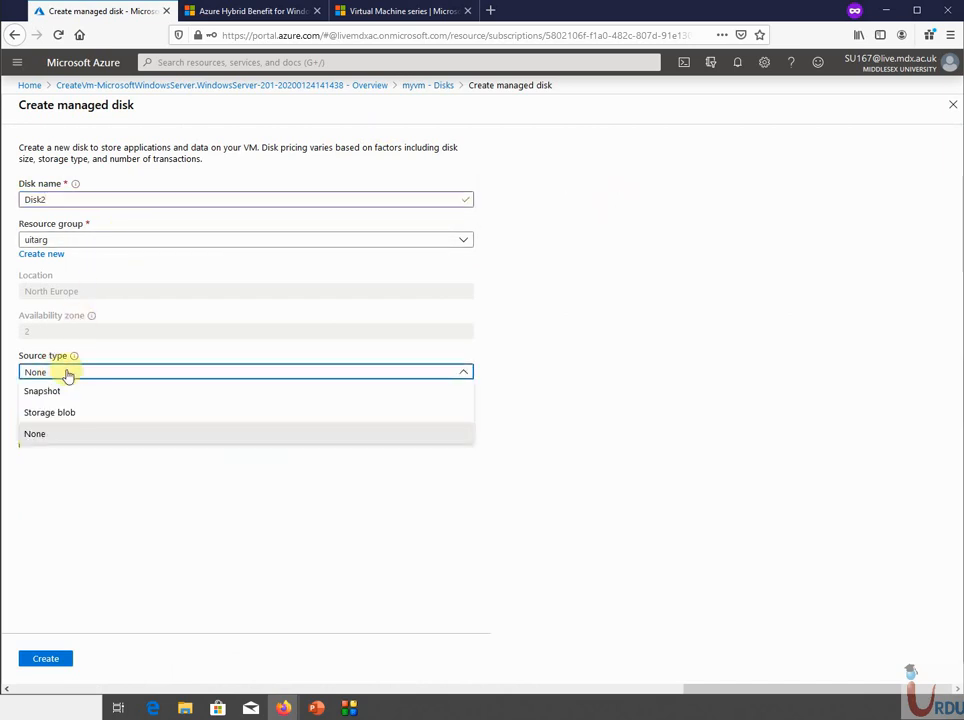
left_click(68, 440)
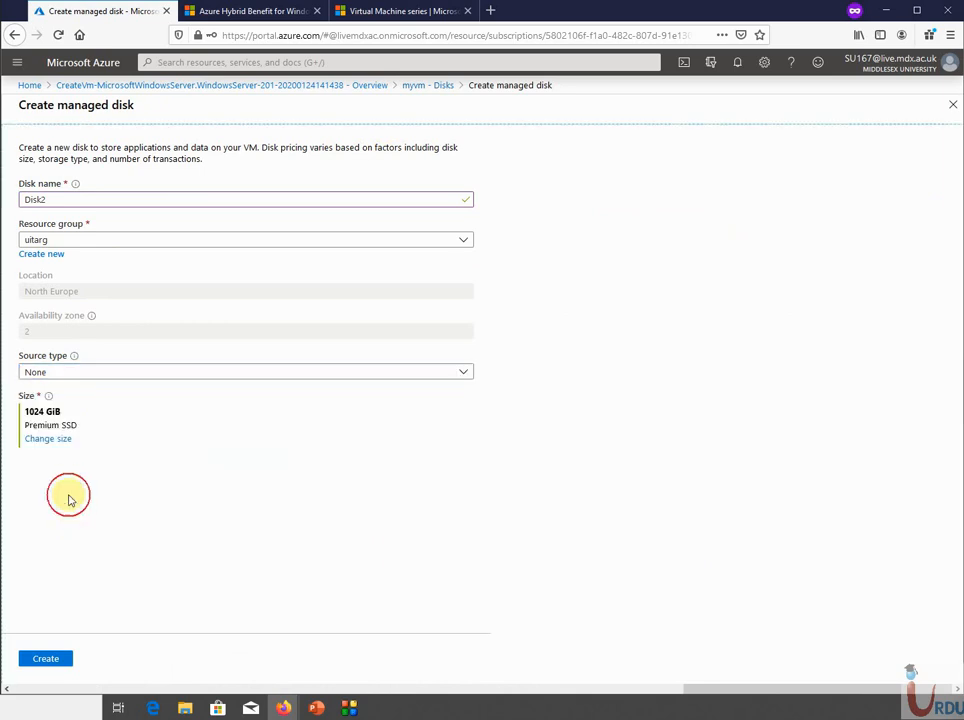
Step: Set Disk2's size to the 32 GiB Premium SSD tier and create the managed disk
left_click(61, 441)
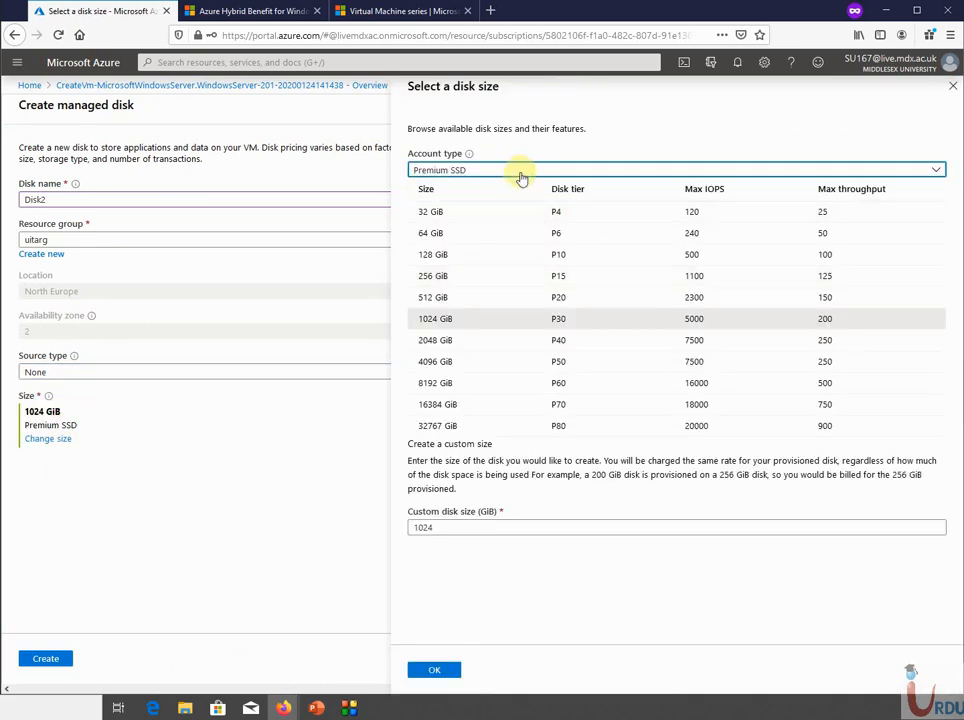
left_click(474, 214)
left_click(430, 669)
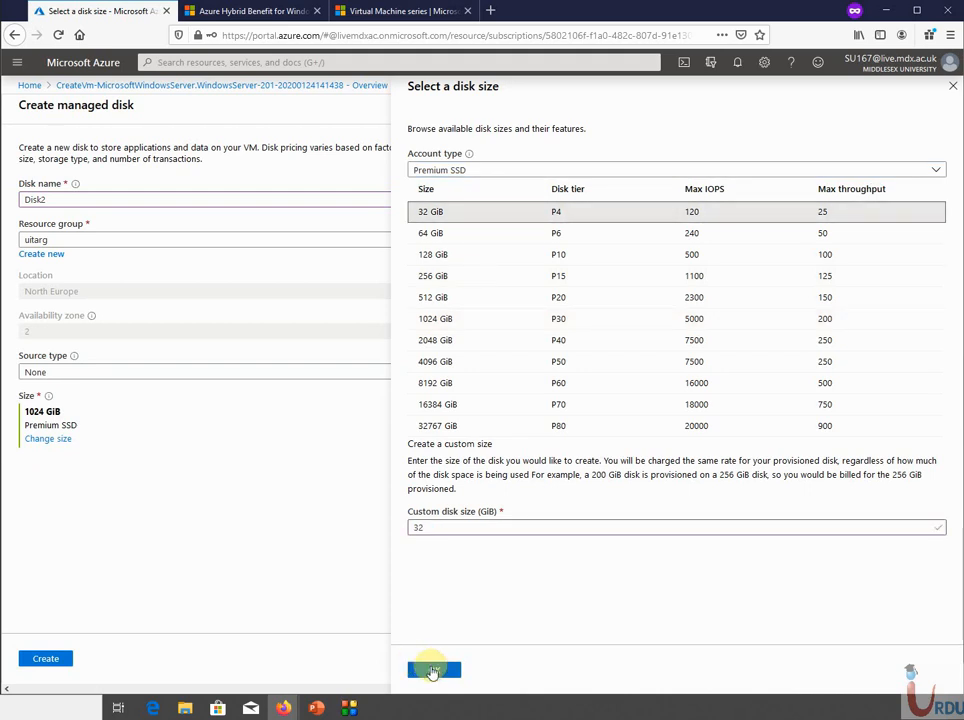
left_click(47, 660)
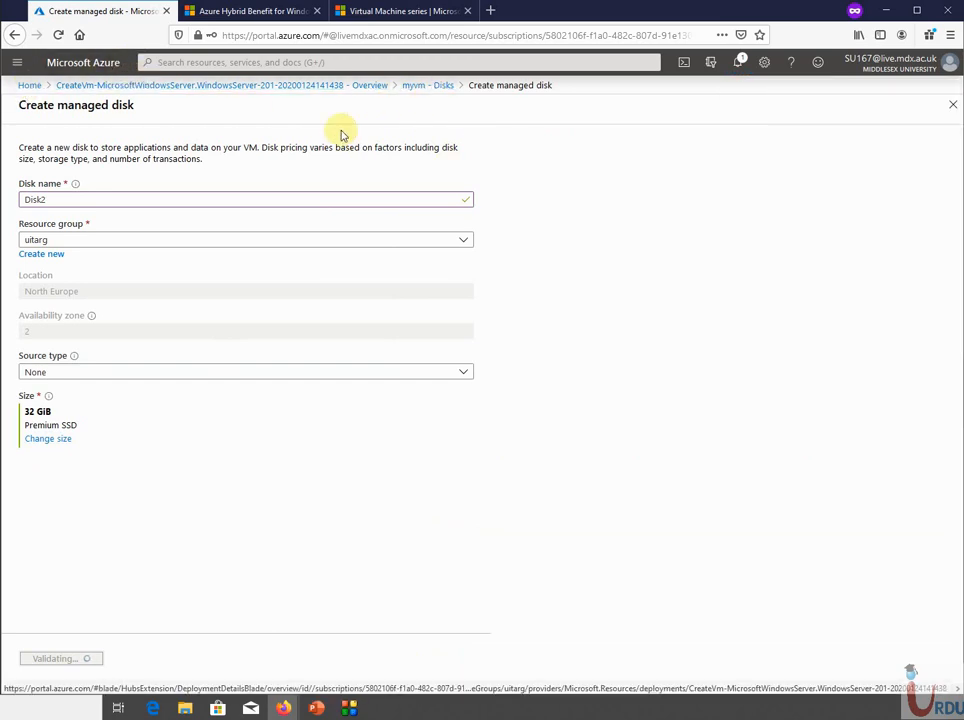
Step: Check the disk creation's progress in the notifications and remain on the managed disk page
left_click(737, 63)
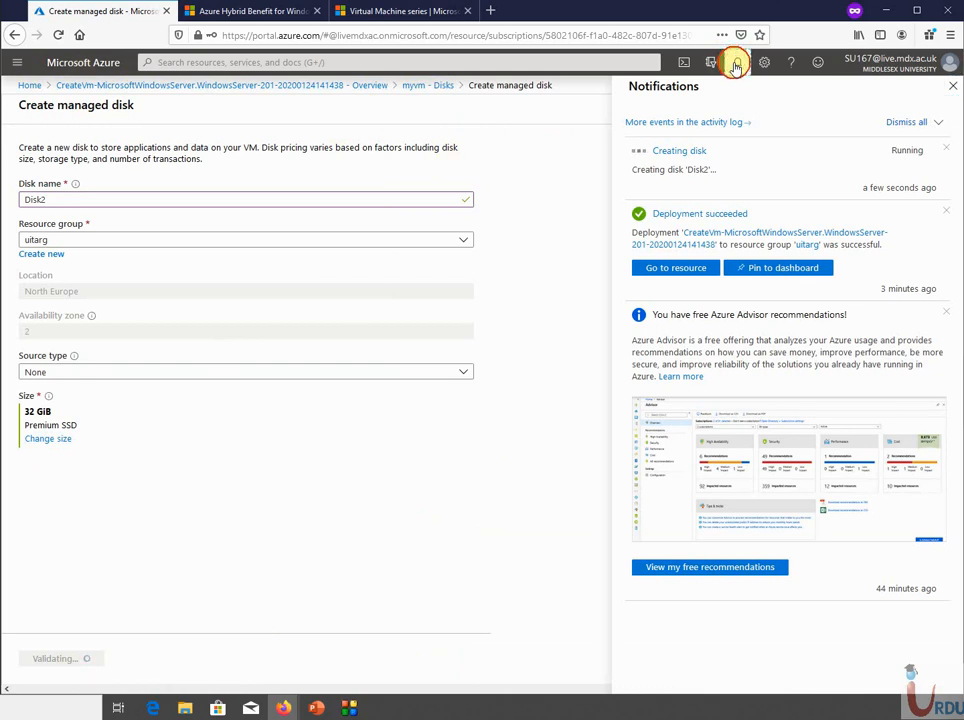
left_click(737, 63)
left_click(334, 85)
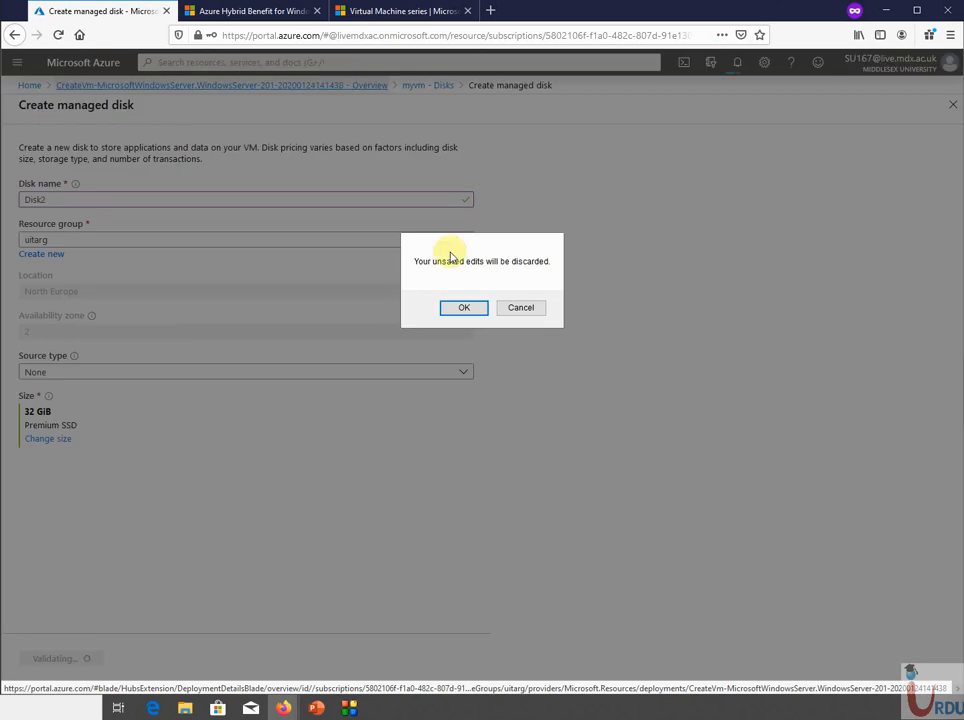
left_click(538, 308)
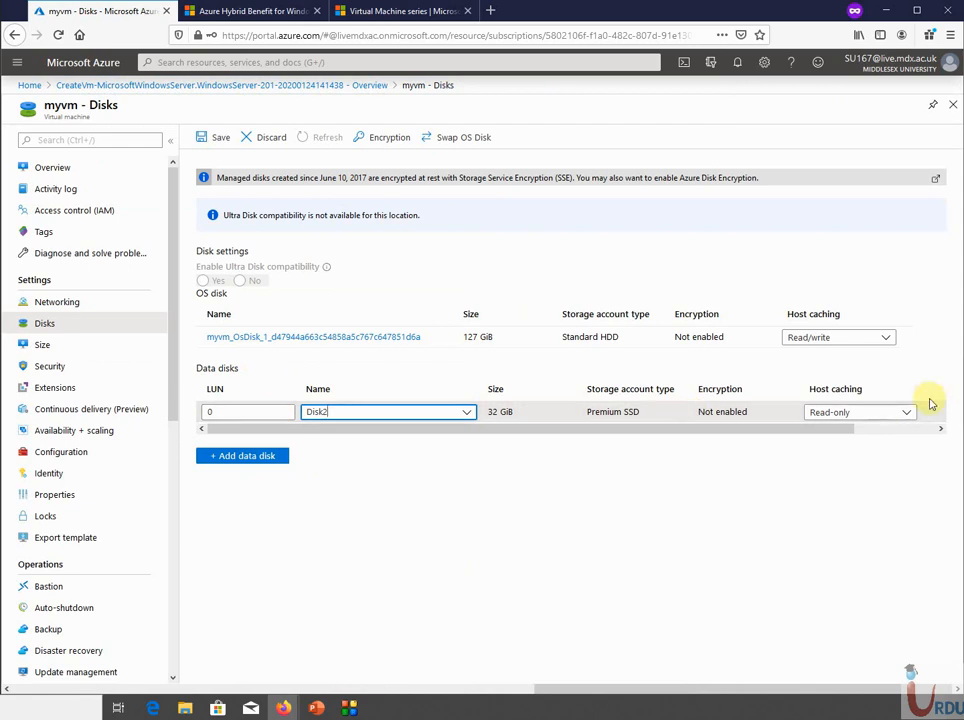
Step: Review Disk2's host caching options, keep Read-only and save the data disk to myvm
left_click(892, 413)
left_click(910, 414)
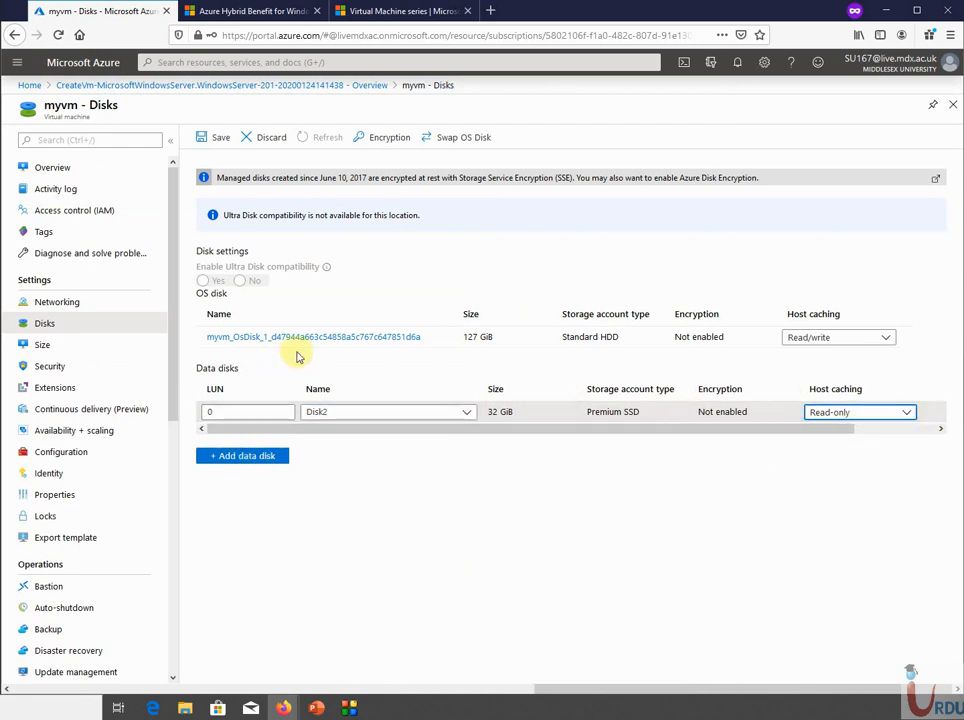
left_click(437, 525)
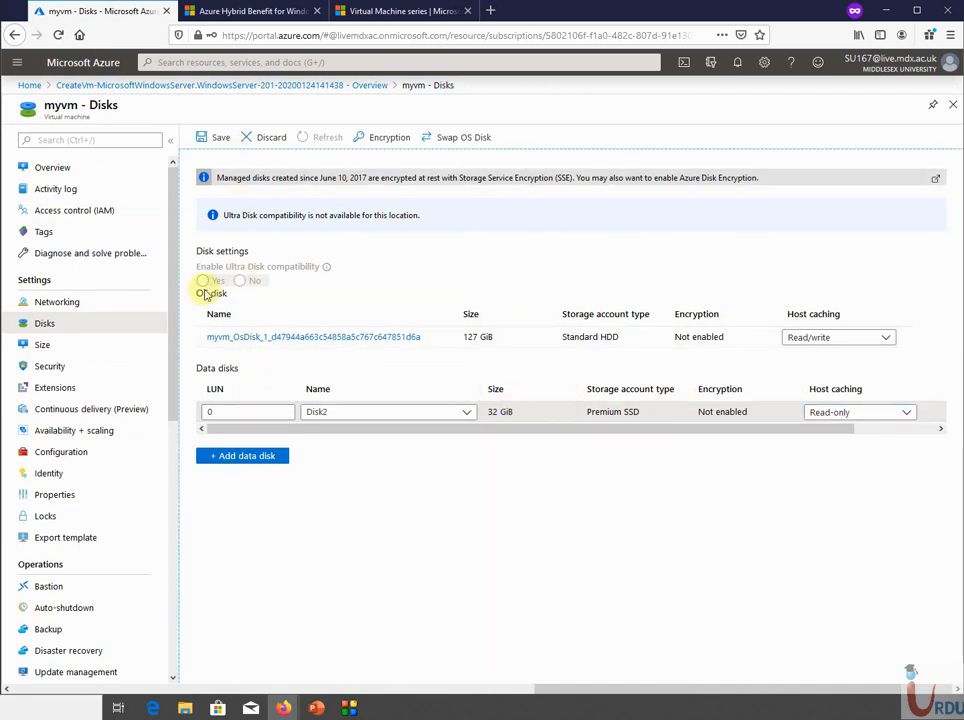
left_click_drag(340, 434, 378, 430)
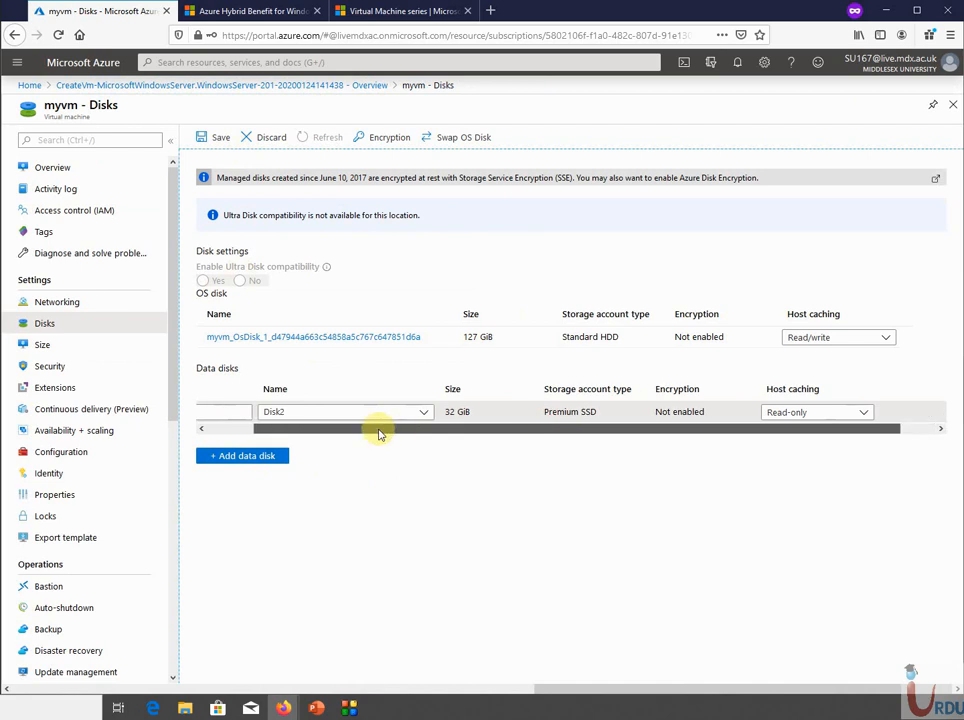
left_click(522, 605)
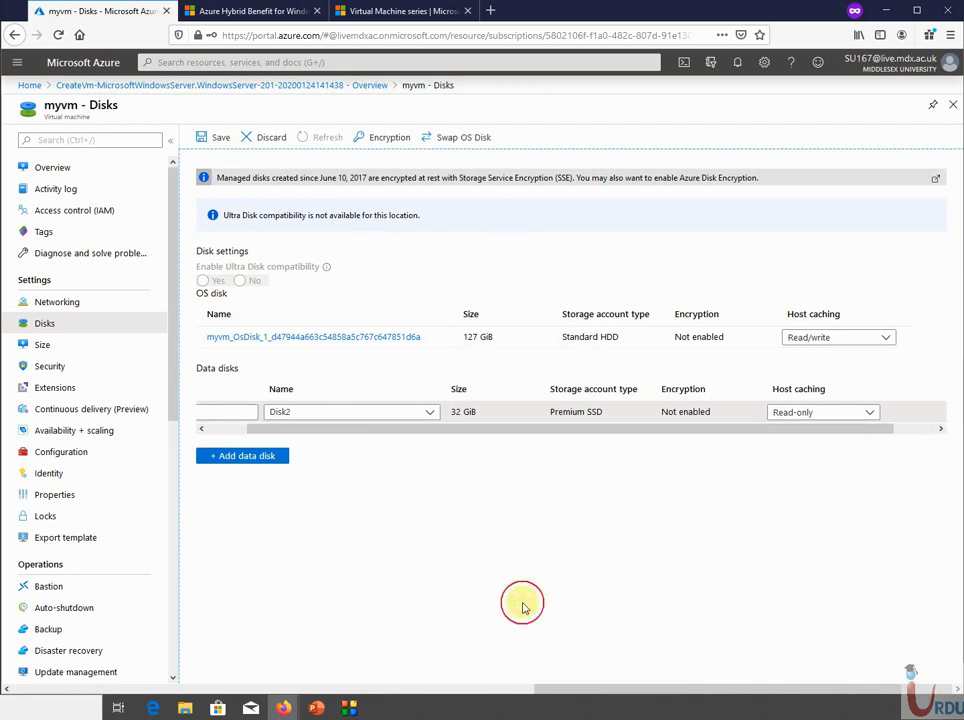
left_click(211, 140)
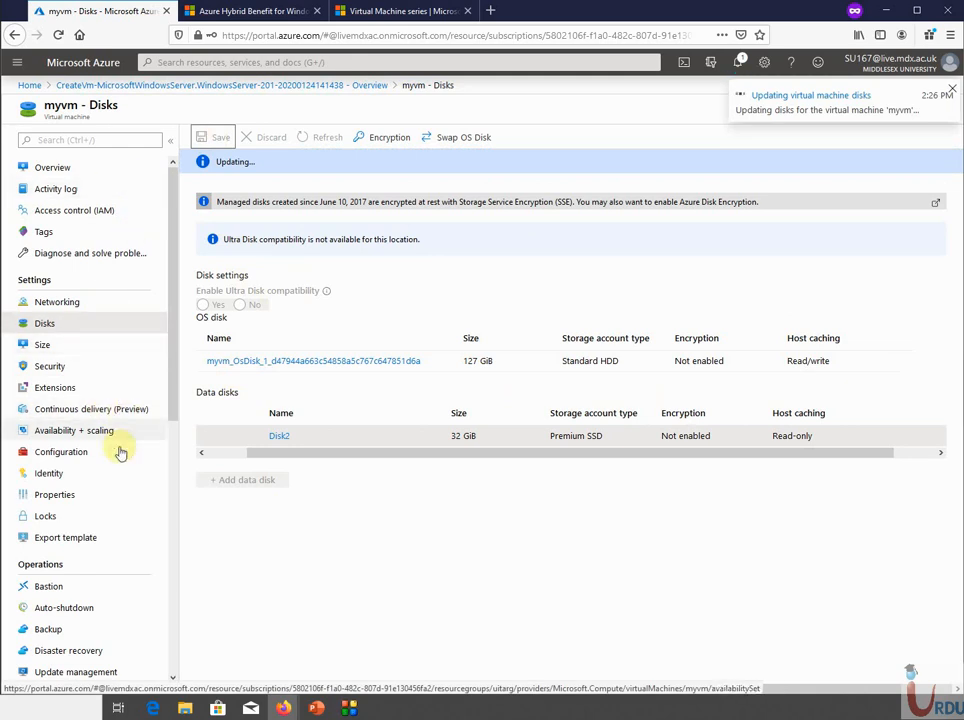
Step: Start a new inbound port rule in myvm's networking settings with Any as the source
scroll(172, 415, "down", 2)
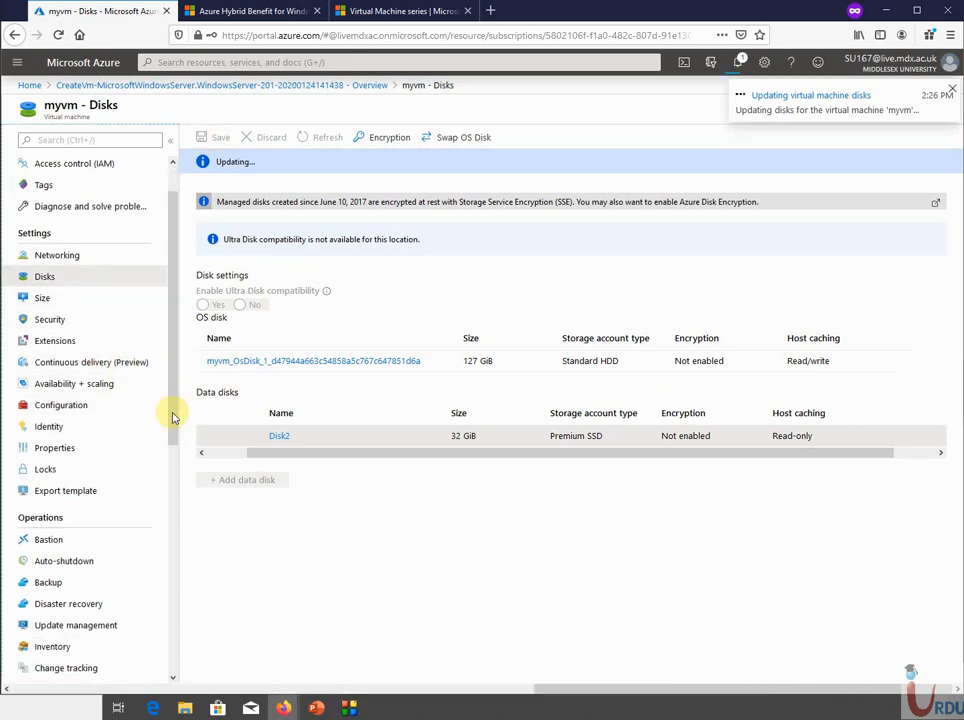
left_click(88, 256)
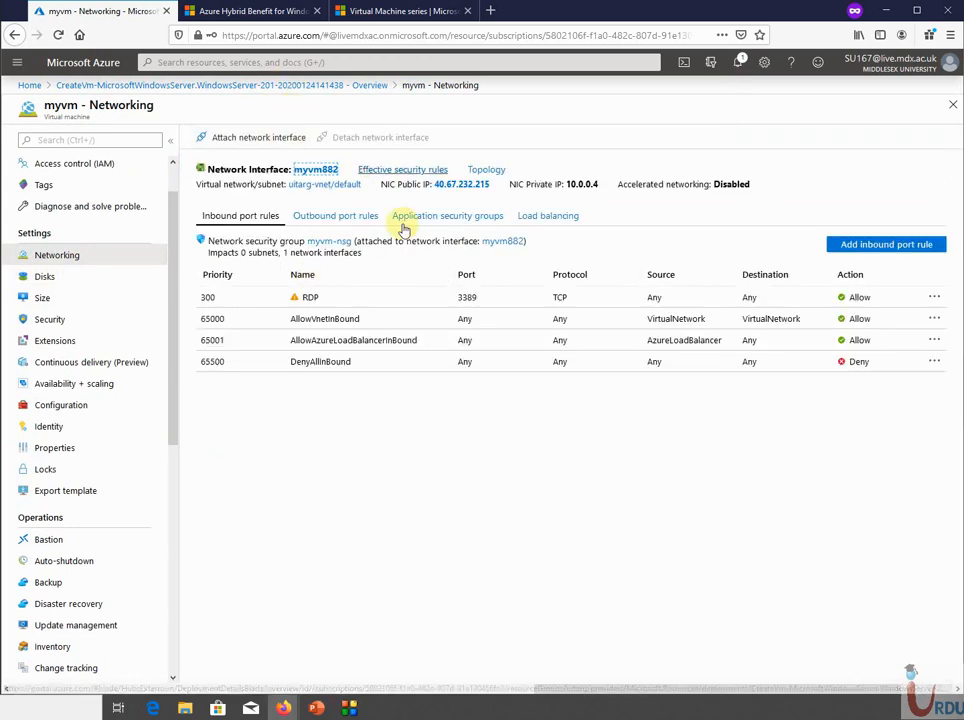
left_click(868, 244)
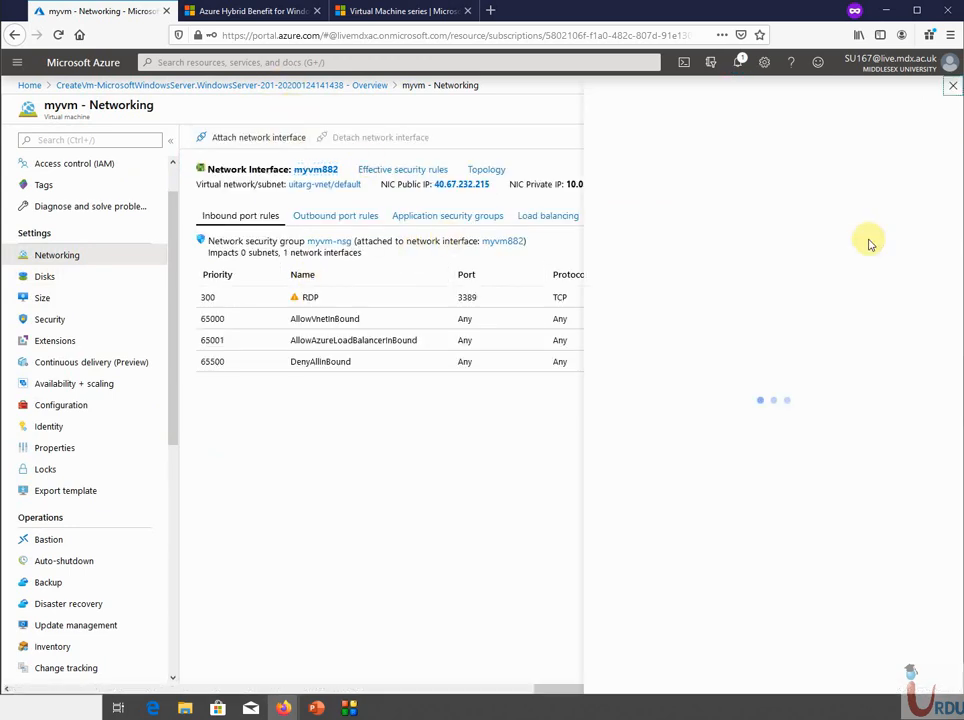
left_click(951, 91)
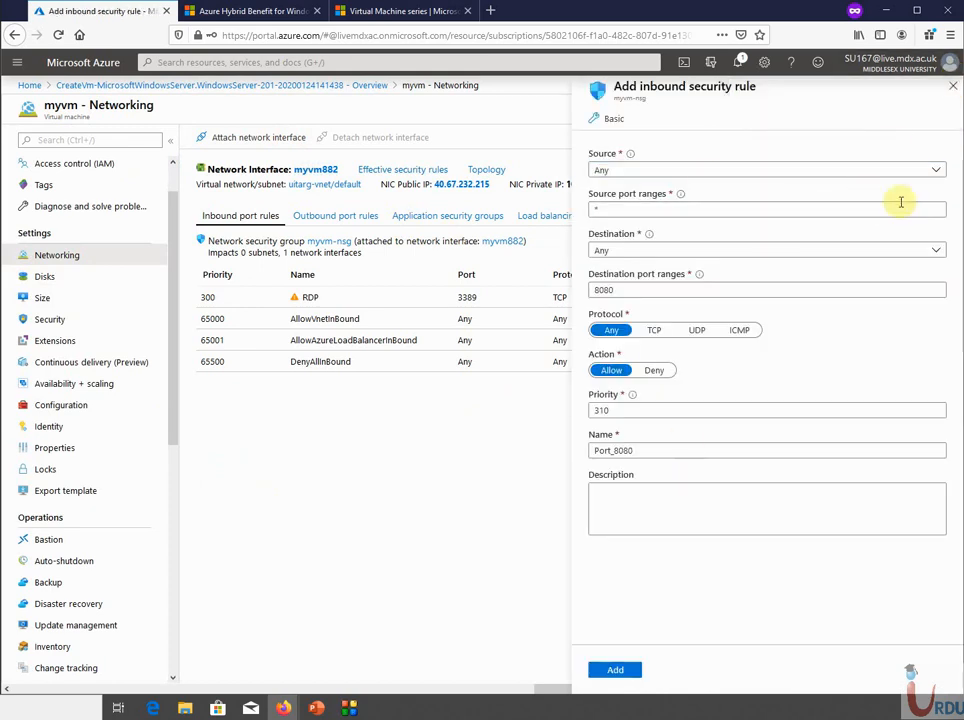
left_click(933, 176)
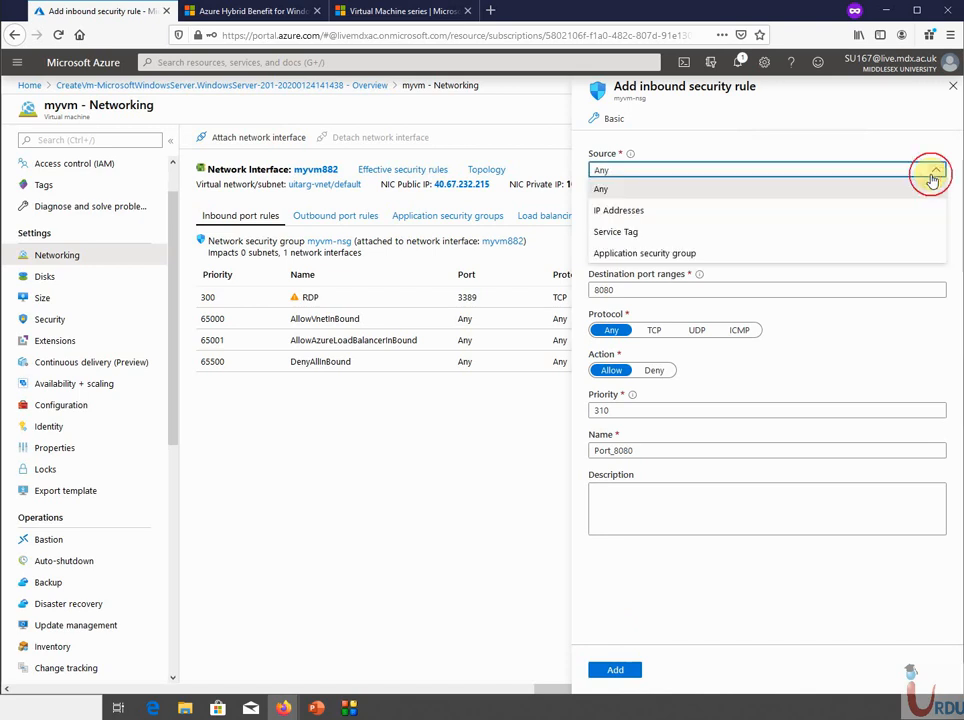
left_click(893, 190)
Step: Set the inbound rule's destination port range to 389, name it Port_389 and add the rule
left_click(614, 288)
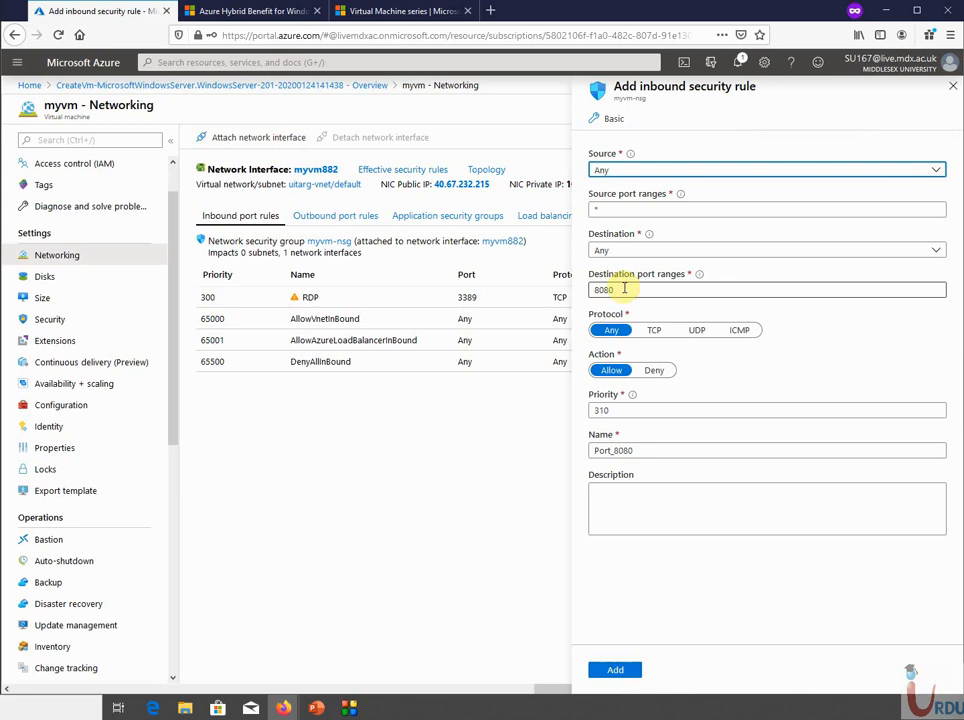
left_click_drag(624, 288, 526, 287)
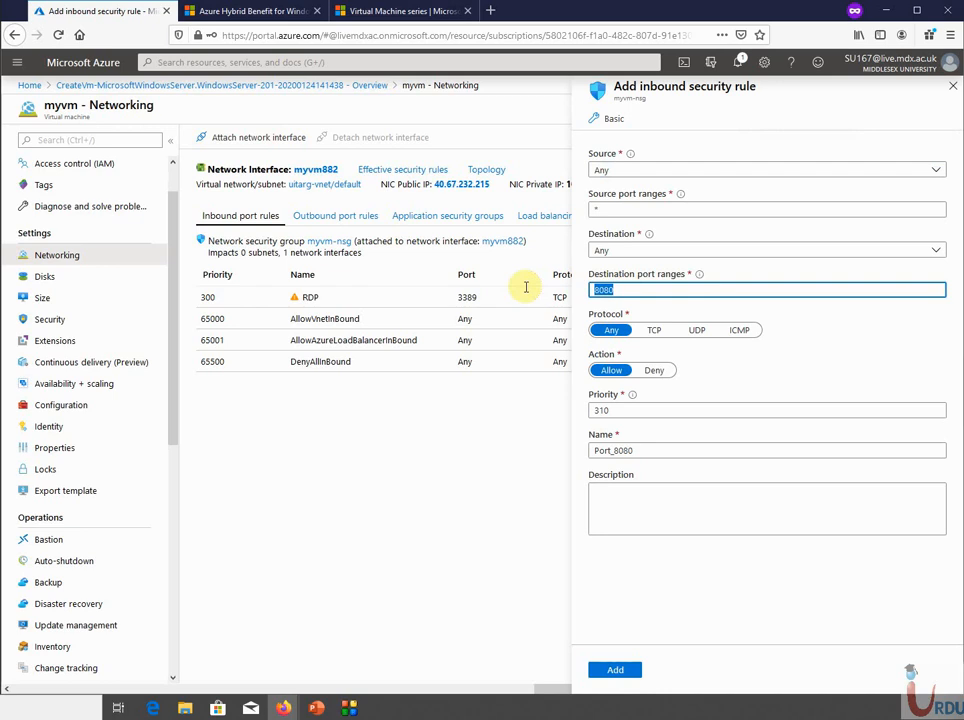
type("389")
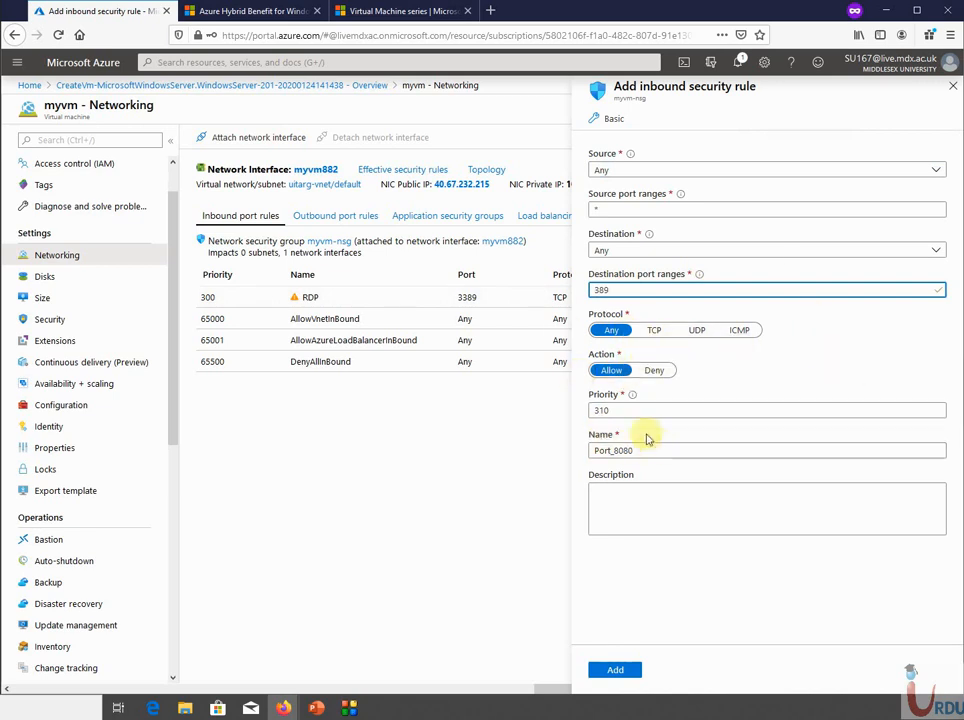
double_click(604, 450)
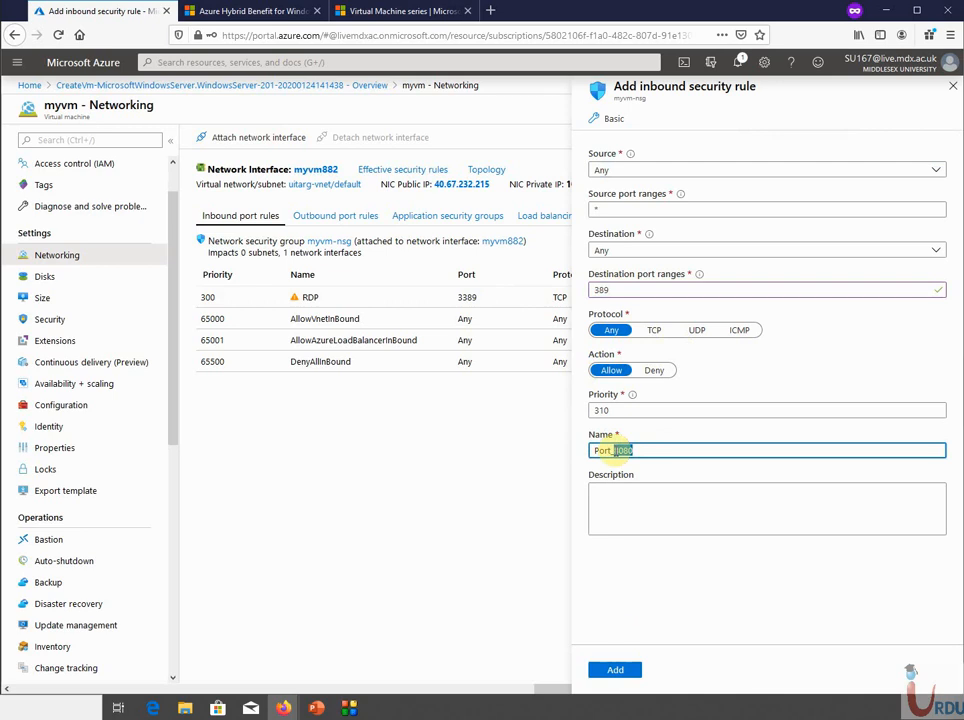
type("Port_389")
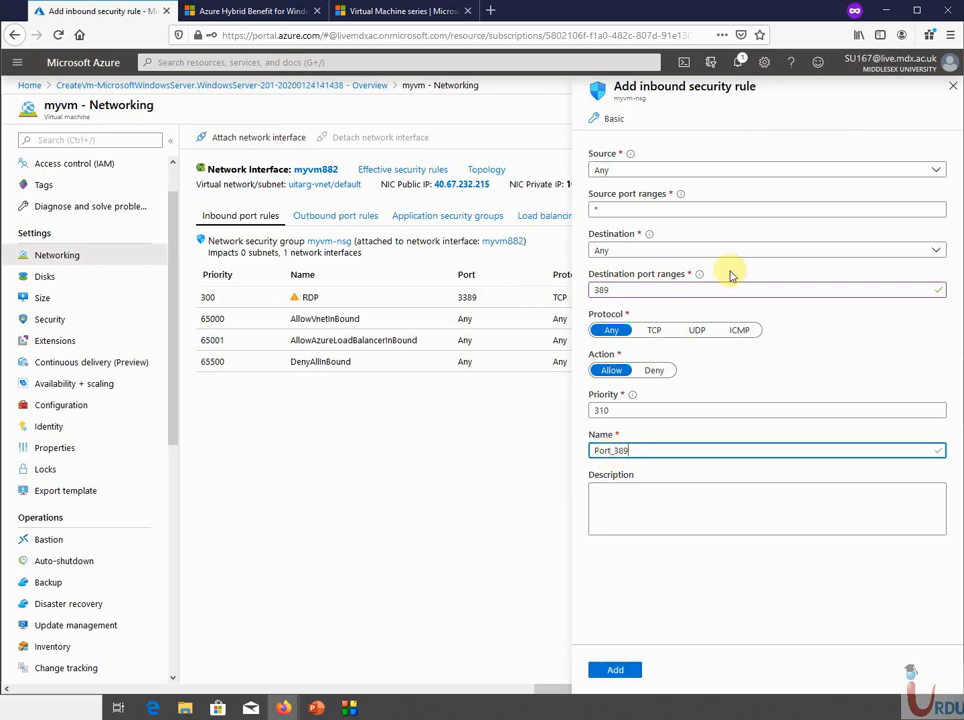
left_click(613, 669)
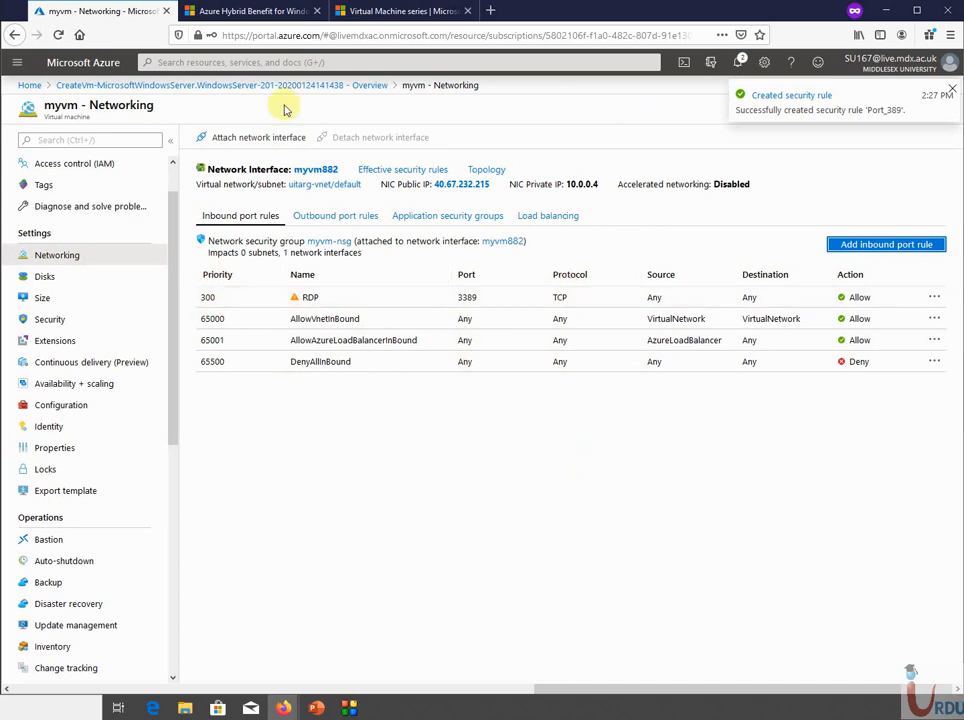
Step: Check myvm's outbound and inbound port rules and reload the page to refresh the rule list
left_click(334, 218)
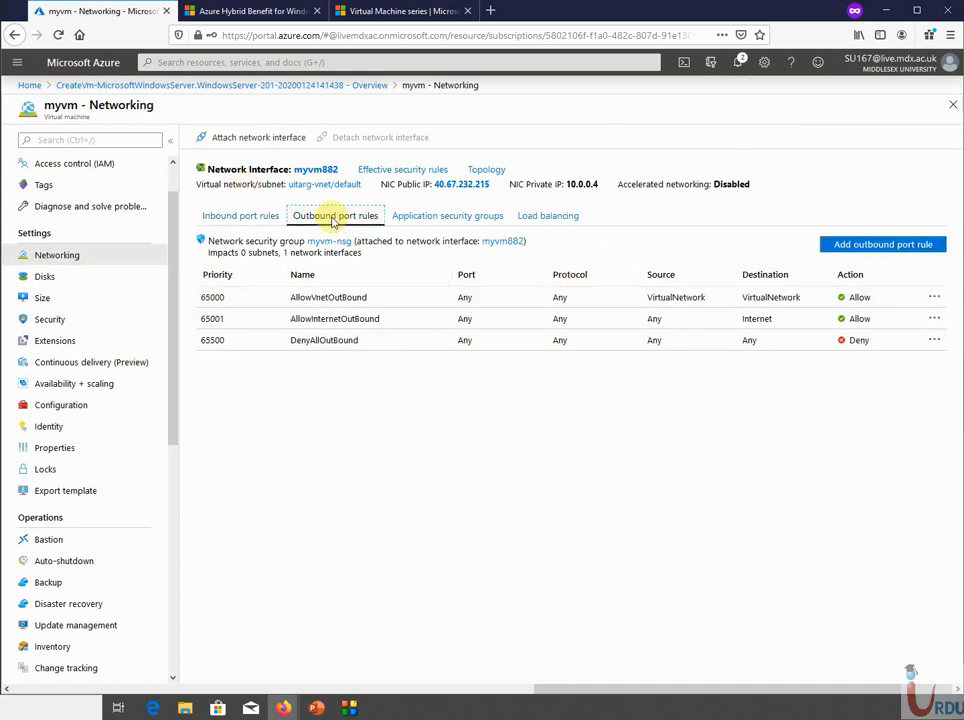
left_click(270, 219)
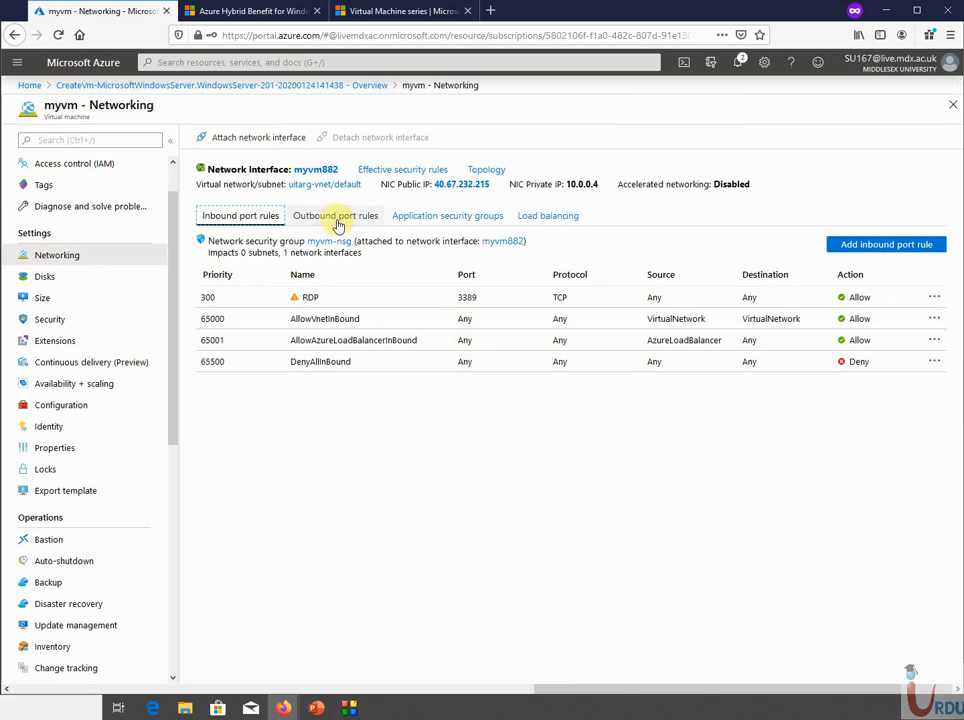
left_click(58, 35)
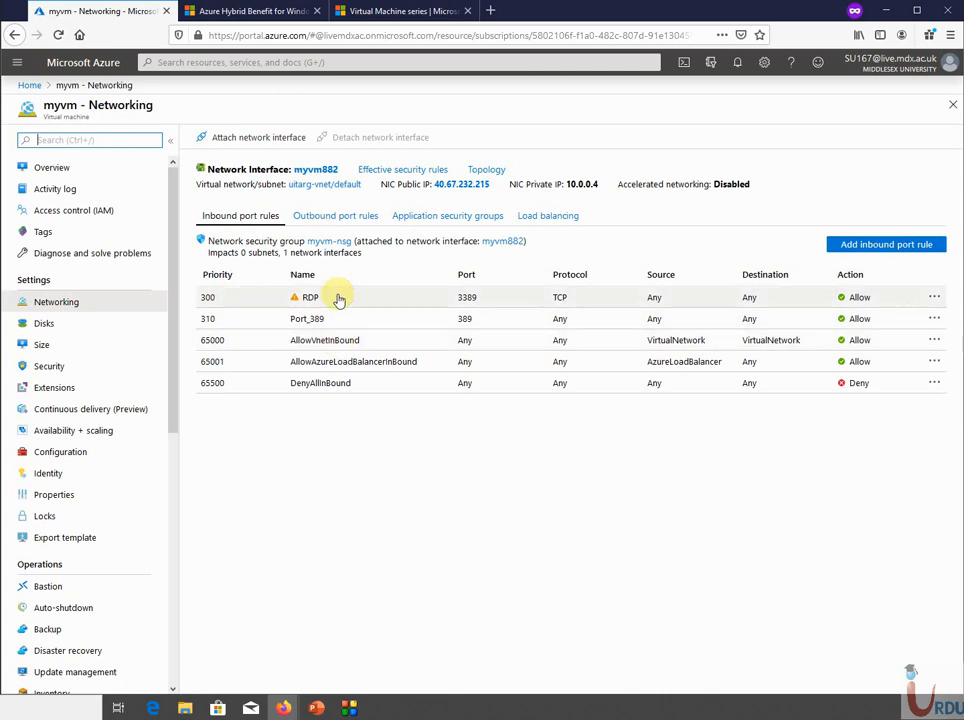
Step: Examine myvm's outbound port rules, application security groups and load balancing, and open the form for adding load balancing
left_click(339, 217)
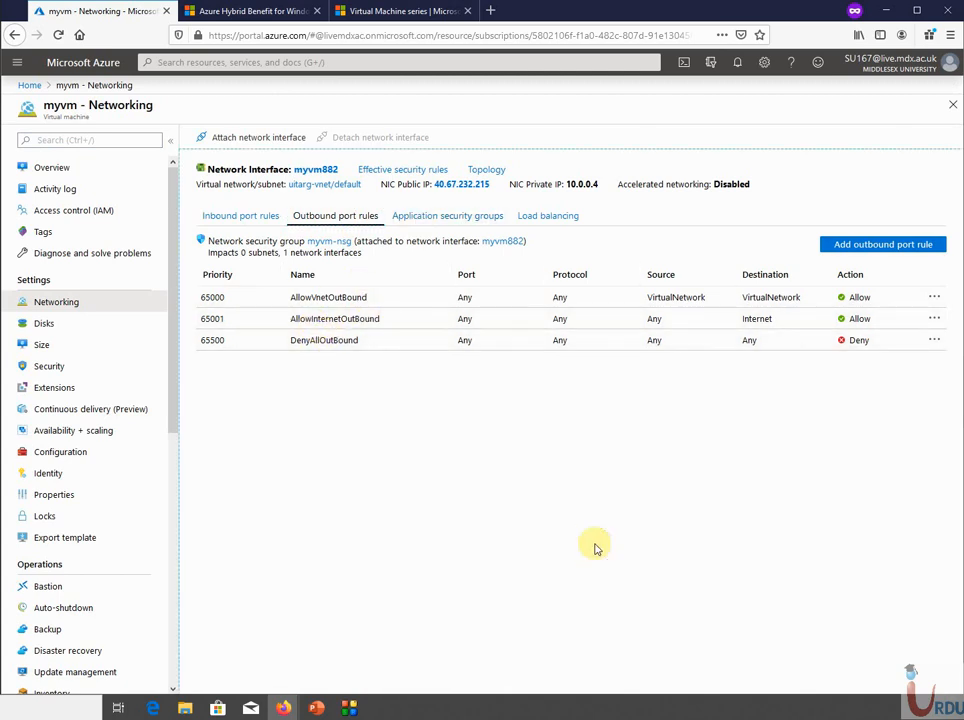
left_click(446, 216)
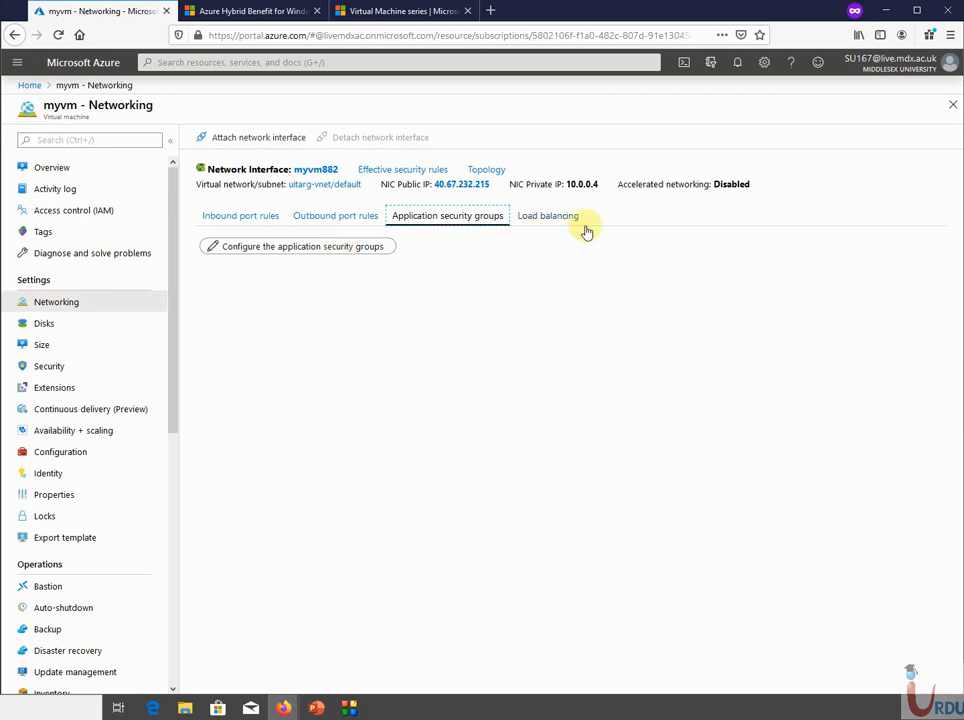
left_click(535, 215)
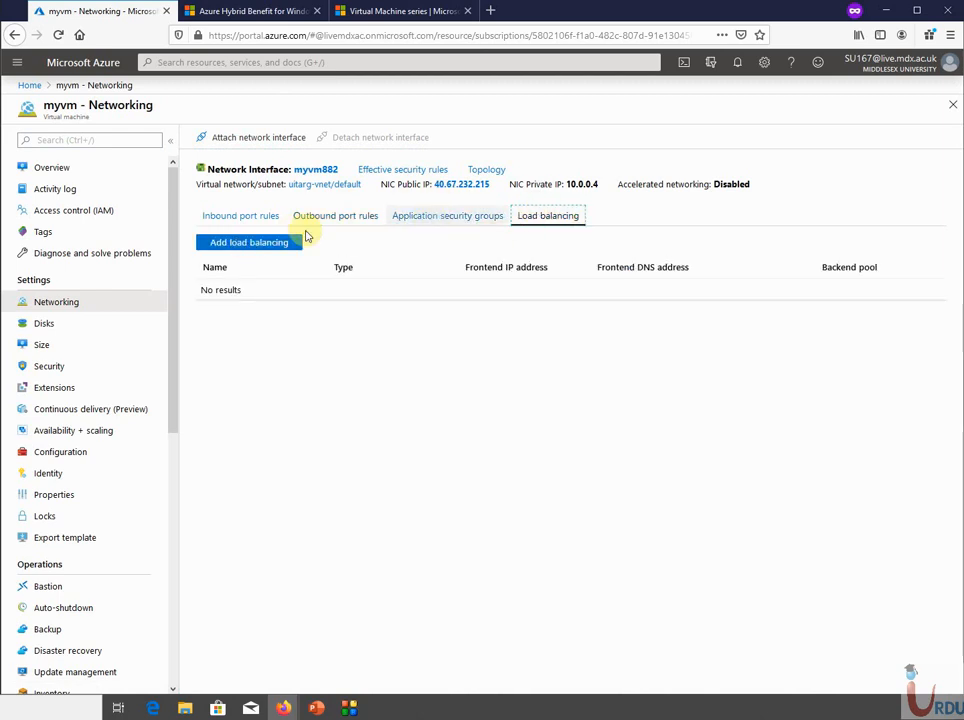
left_click(269, 243)
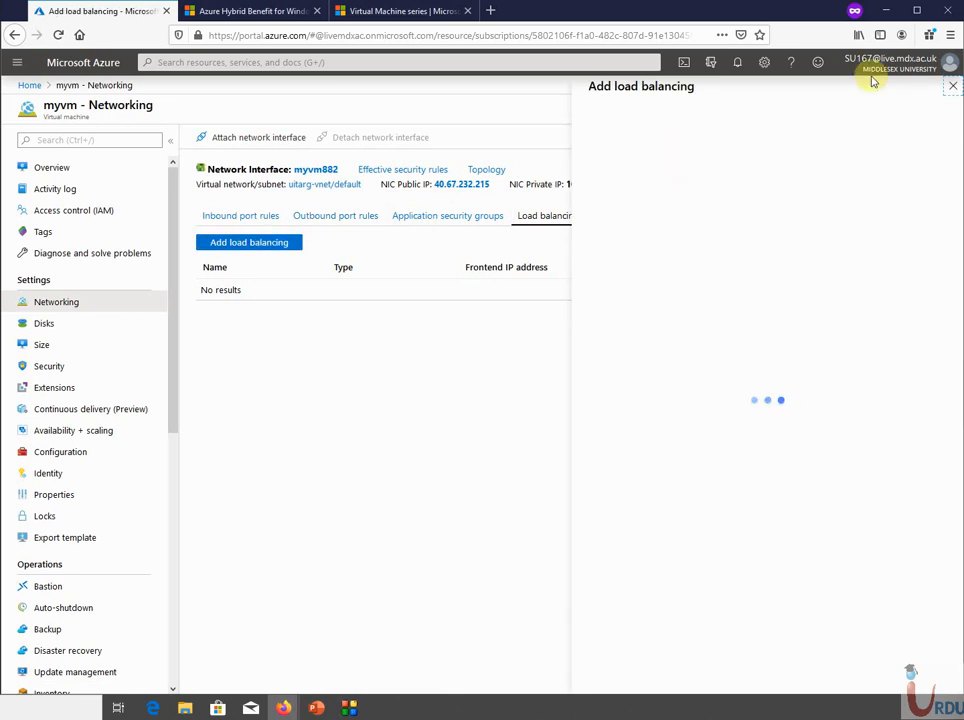
Step: Close the load balancing form and open the Virtual machine scale sets service through the portal search
left_click(952, 86)
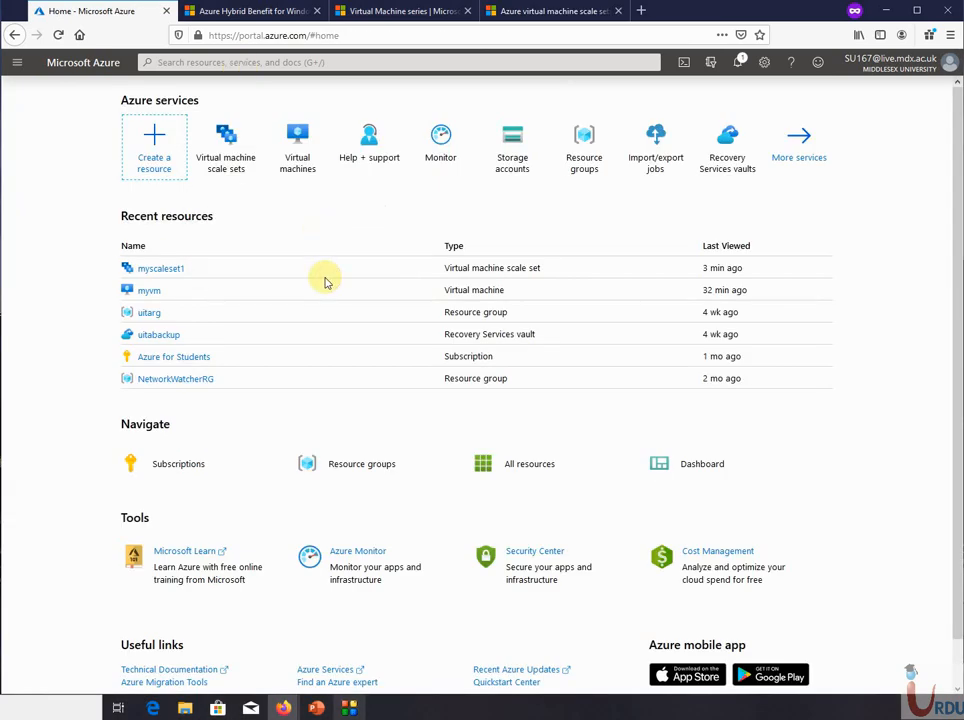
left_click(279, 63)
type("scaler")
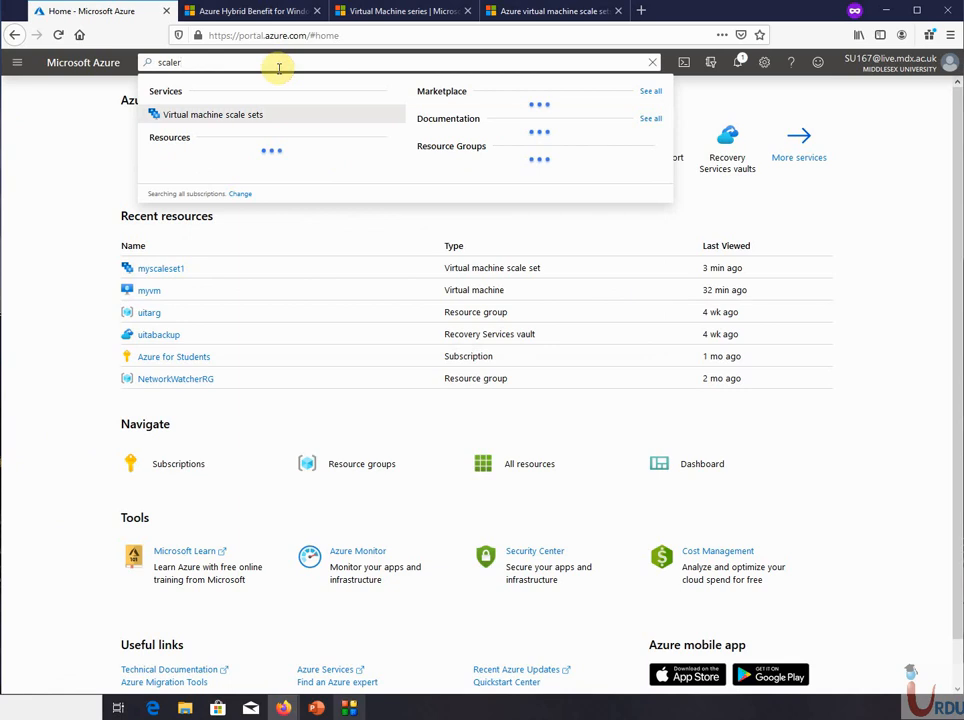
left_click(241, 115)
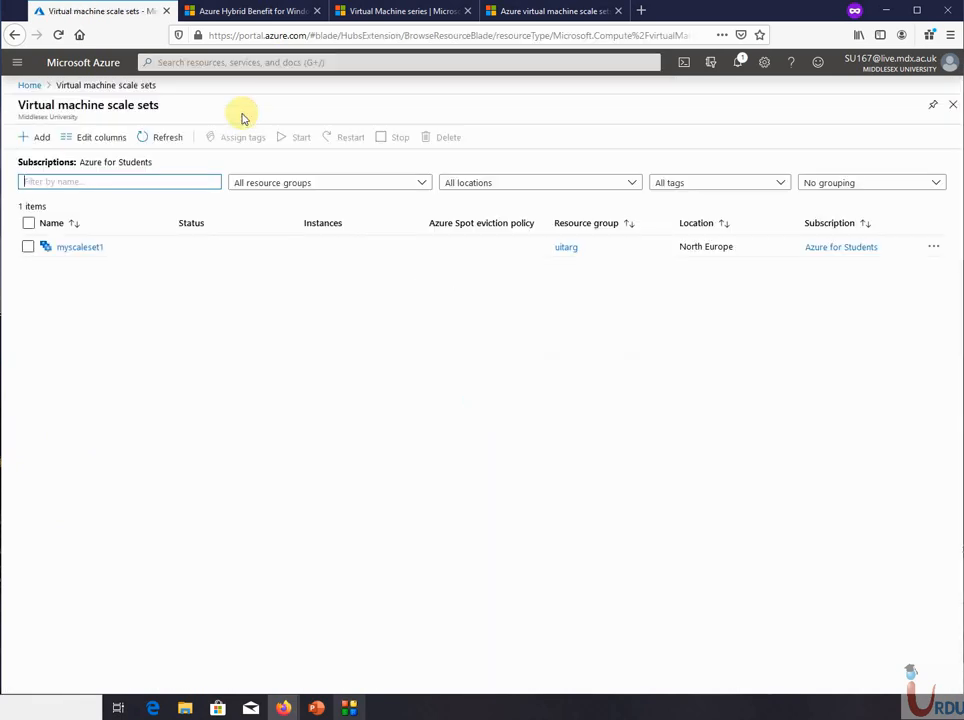
Step: Start a new virtual machine scale set named myscaleset with the Windows Server 2012 R2 Datacenter image
left_click(40, 137)
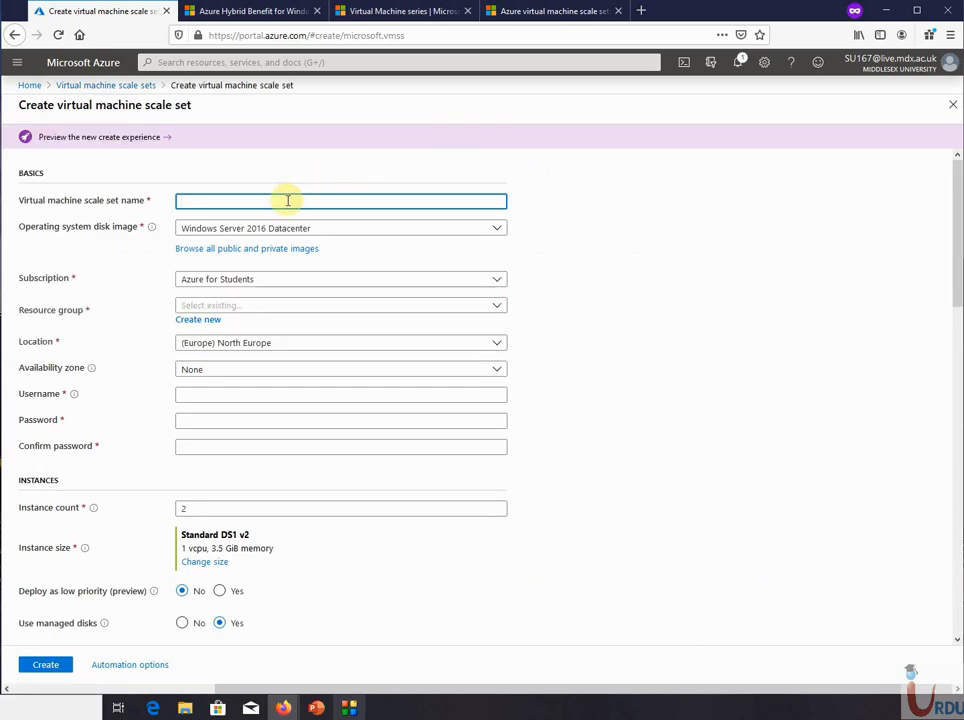
type("myscaler")
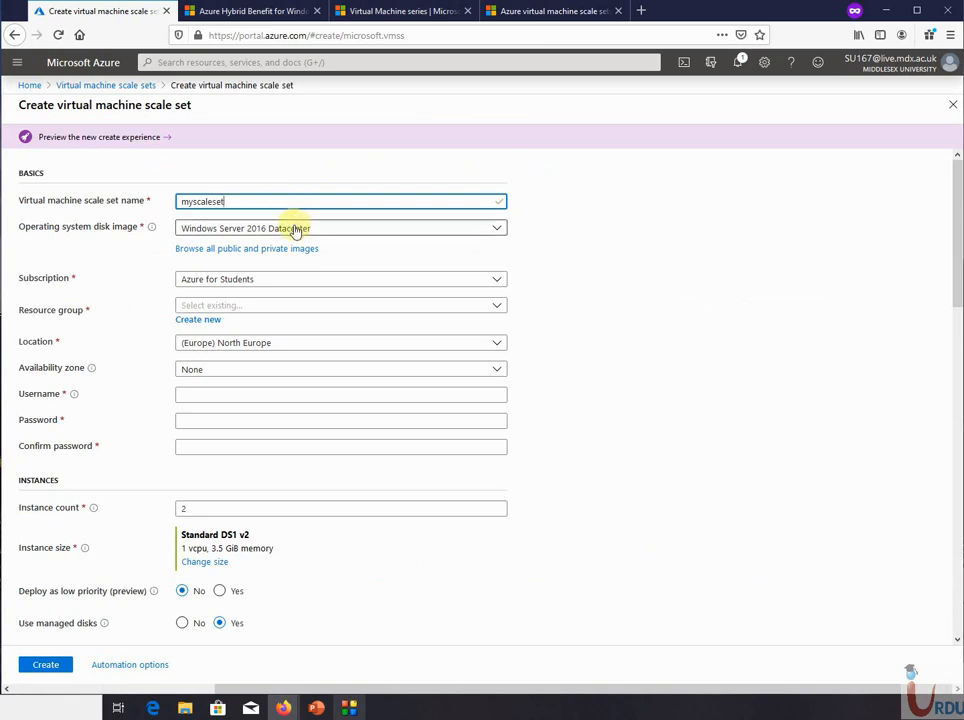
left_click(295, 226)
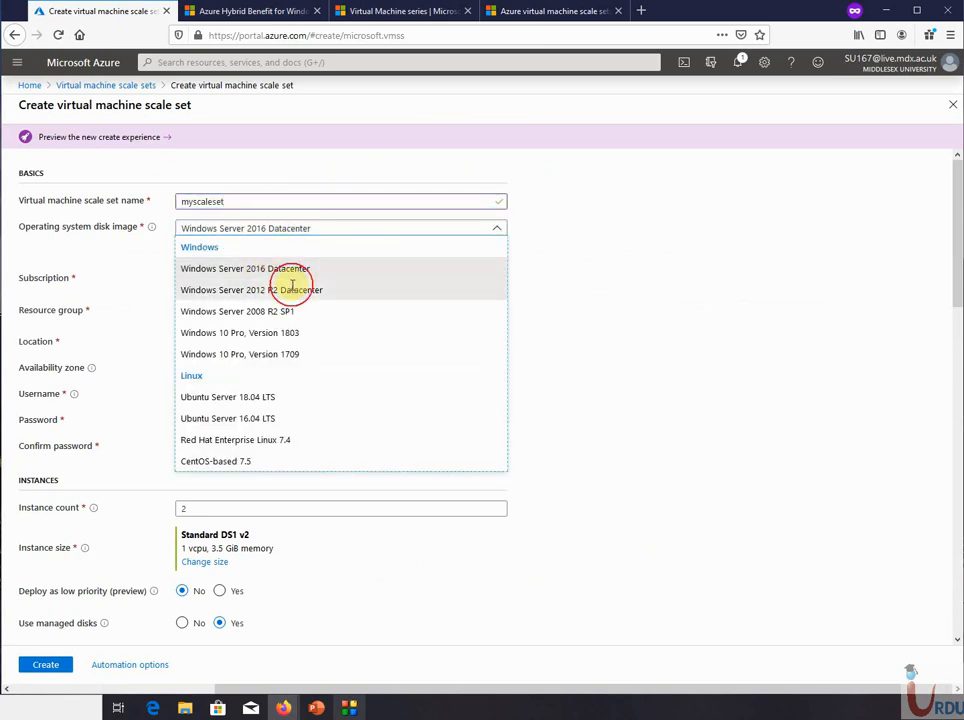
left_click(298, 289)
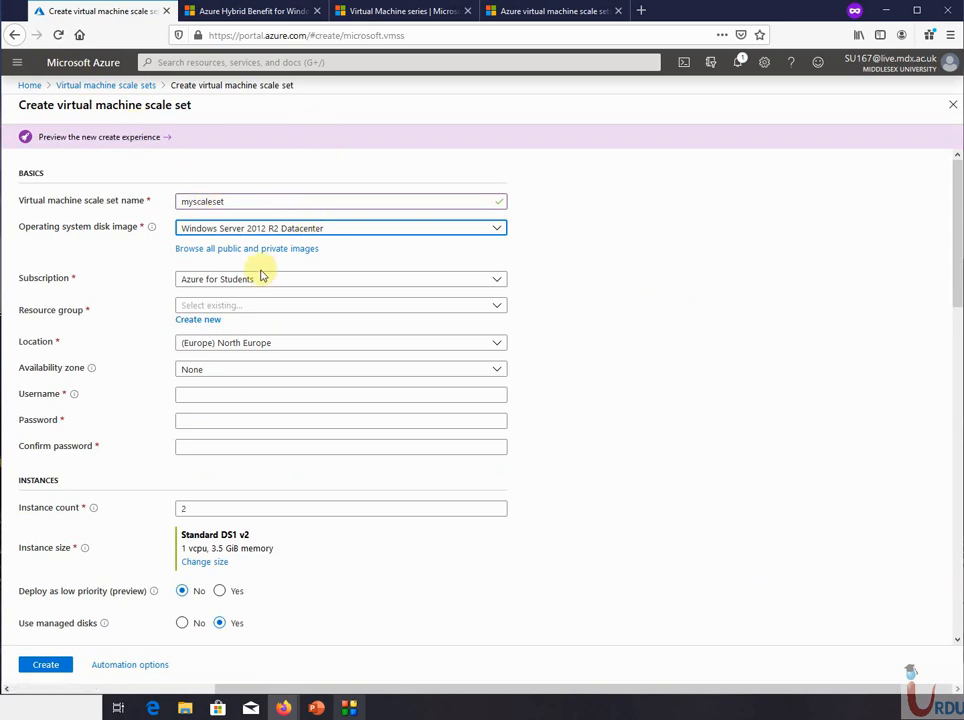
Step: Assign the scale set to the existing resource group uitarg and place it in availability Zone 1
left_click(243, 305)
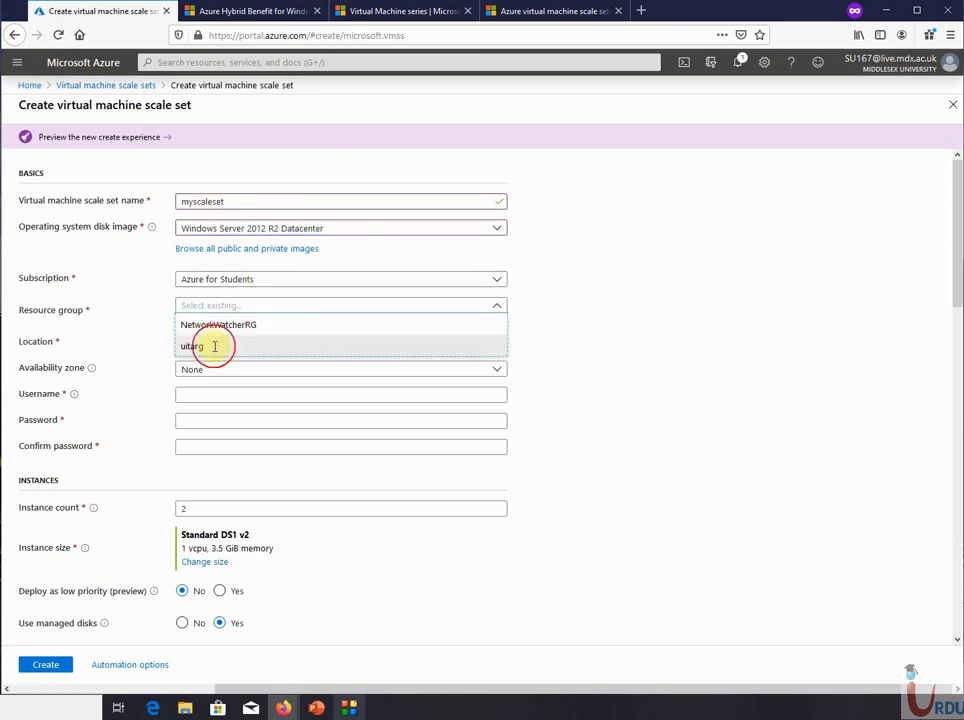
left_click(214, 346)
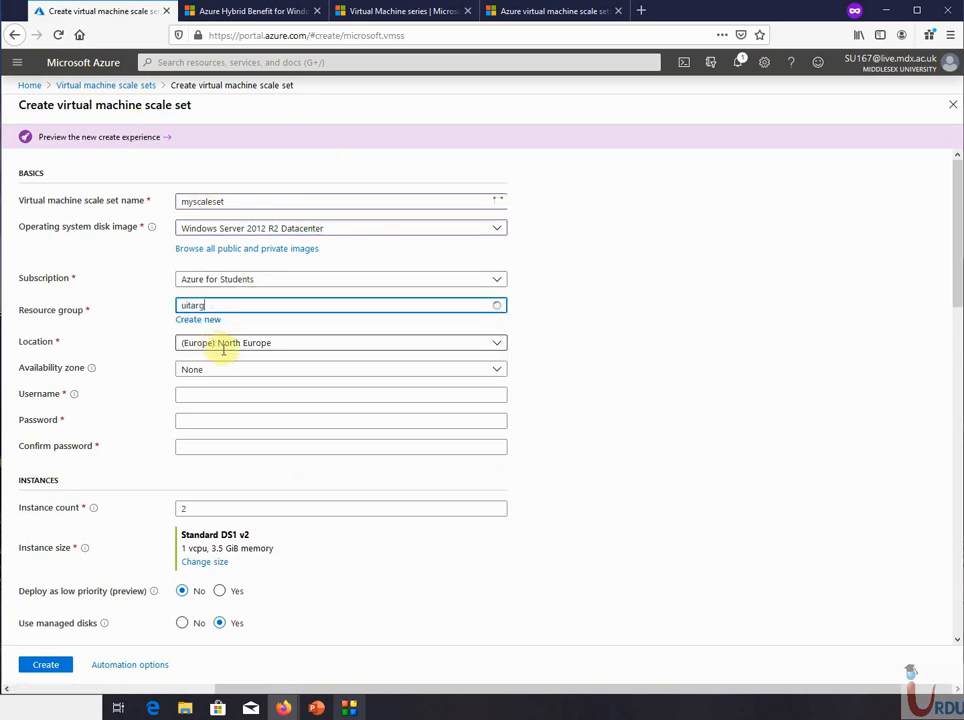
left_click(277, 373)
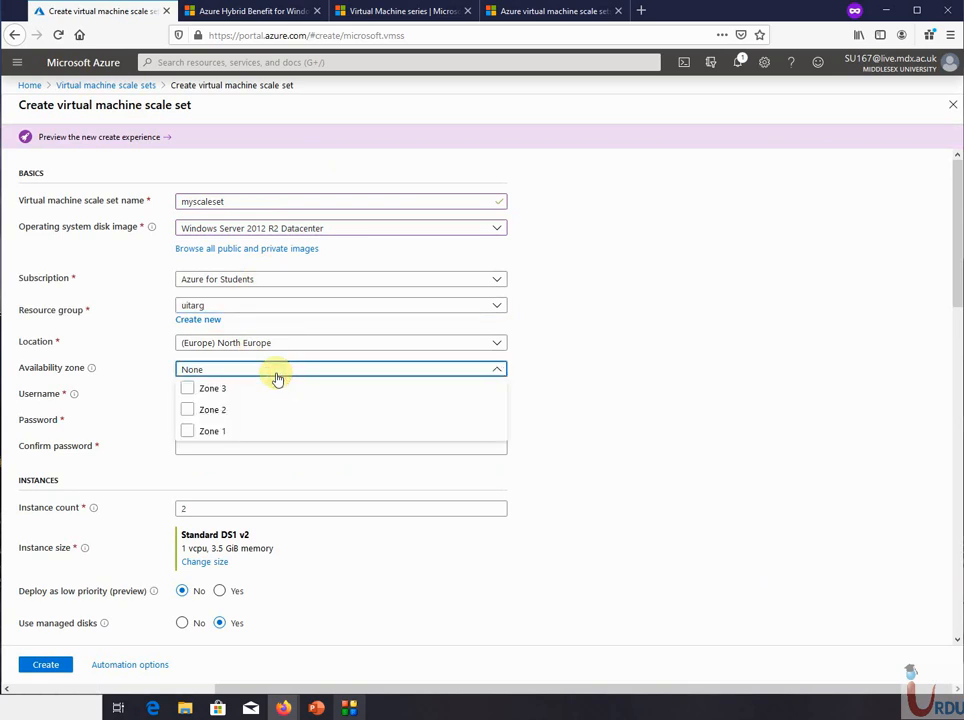
left_click(186, 432)
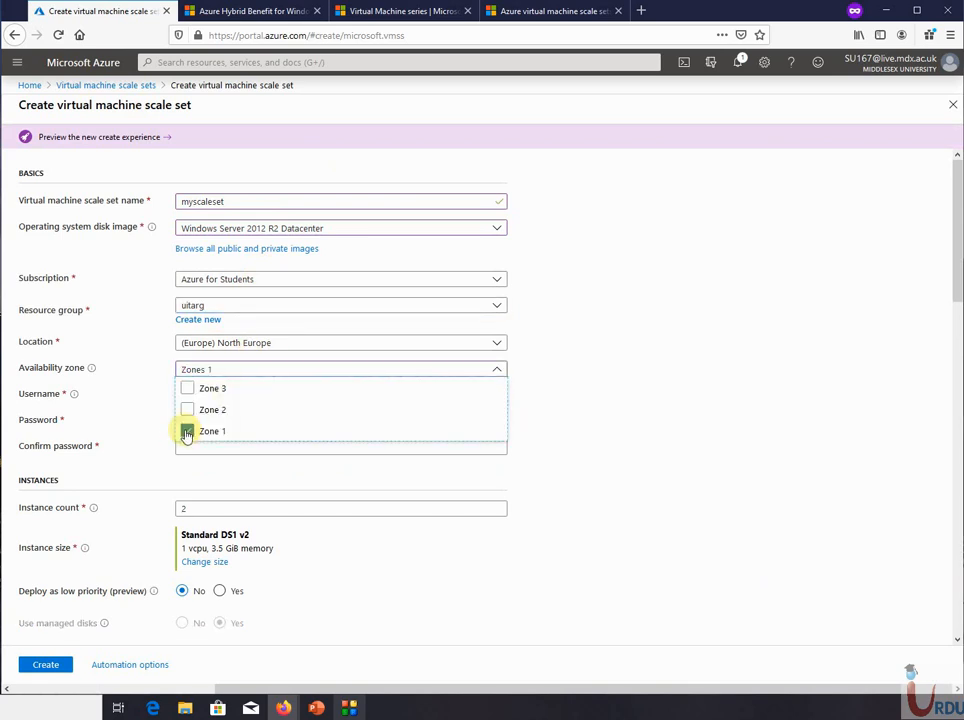
left_click(716, 364)
Step: Enter sysadmin as the scale set's administrator username, and fill in and confirm the account password
left_click(387, 393)
type("s")
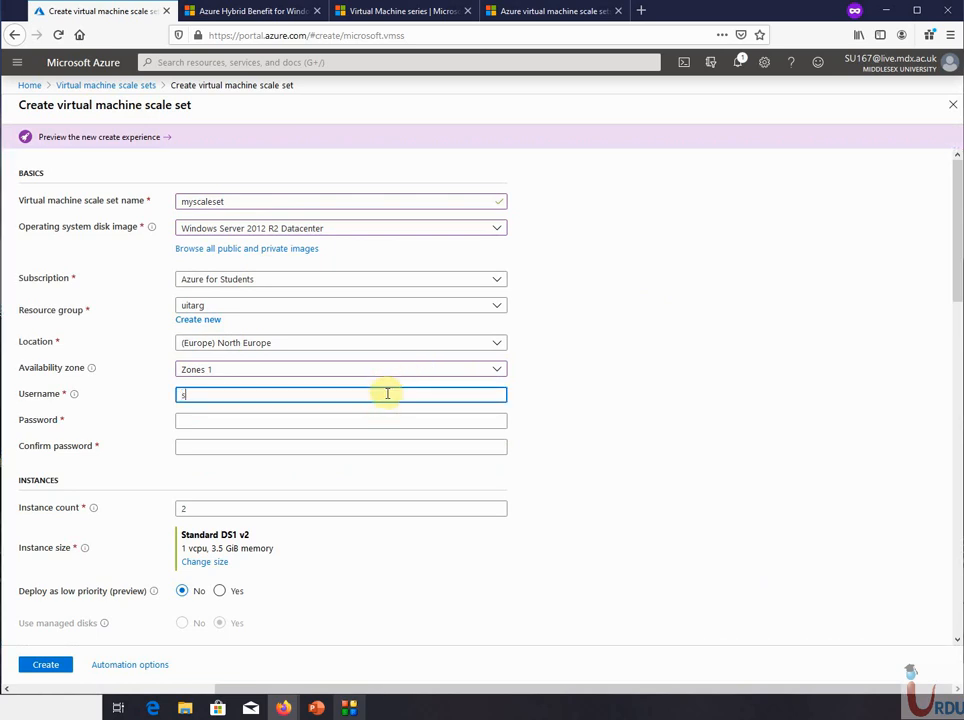
type("ysadmin")
key("Tab")
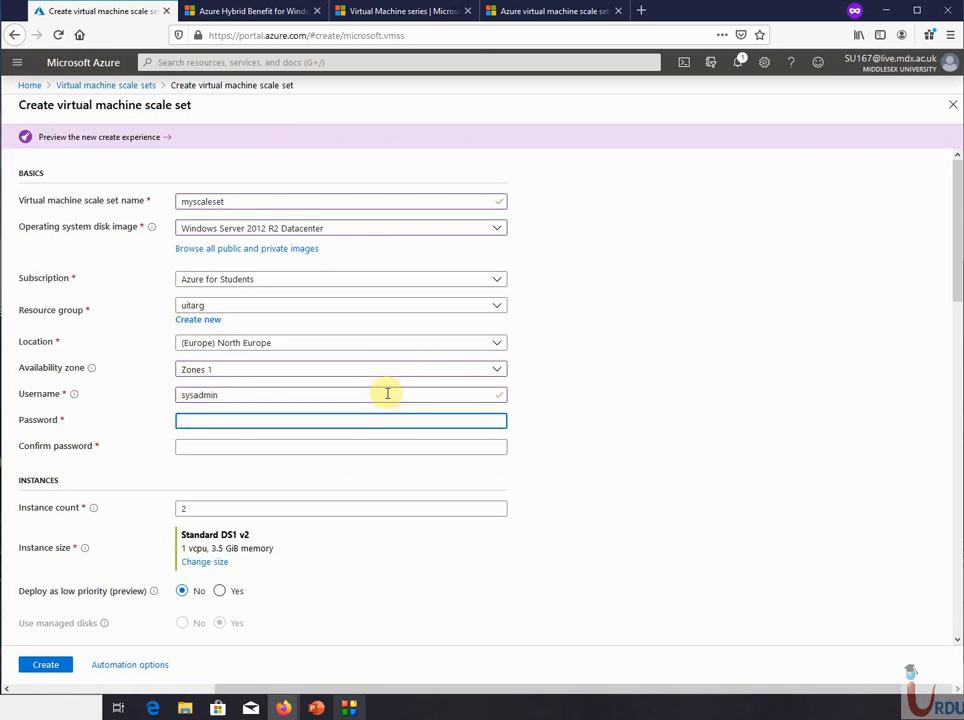
type("**************")
key("Tab")
type("*****")
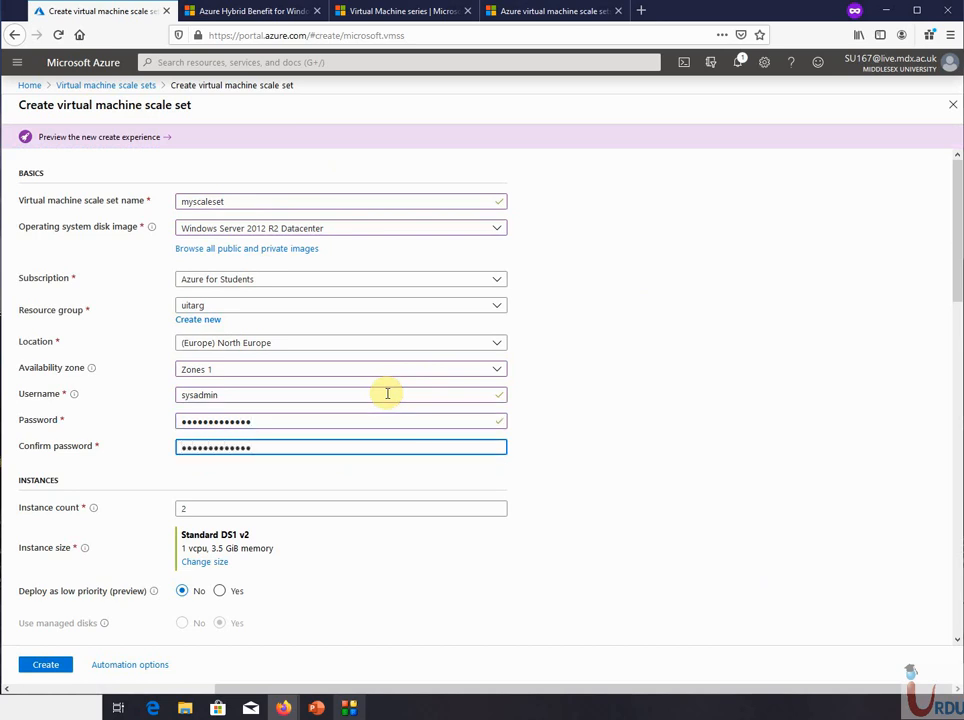
key("Tab")
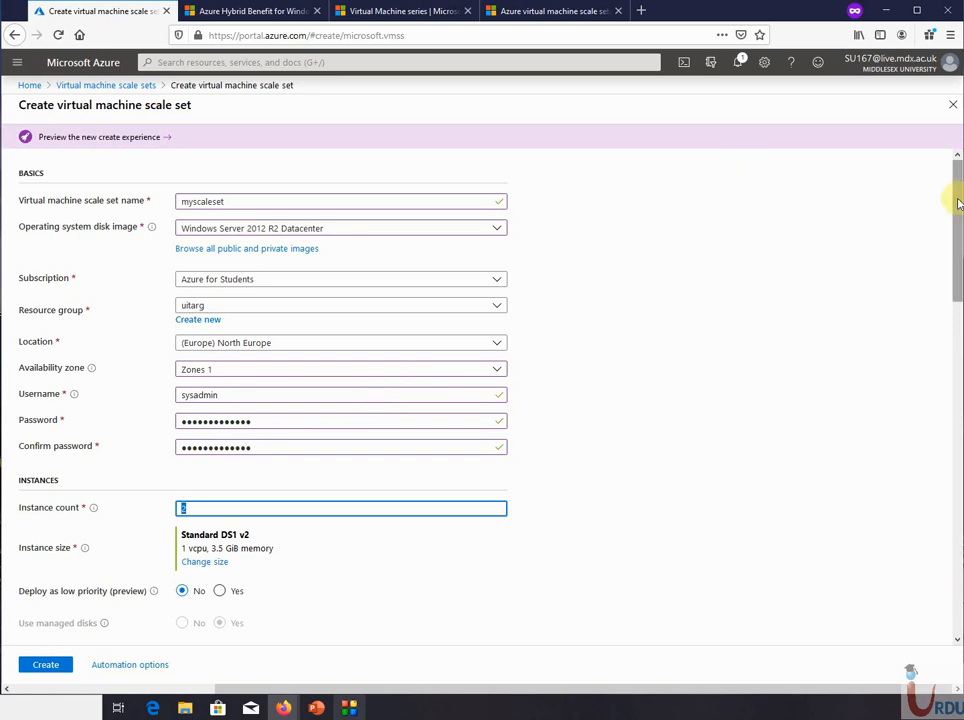
Step: Change the scale set's instance size to A1_v2, leaving the instance count at 2
left_click_drag(953, 198, 951, 275)
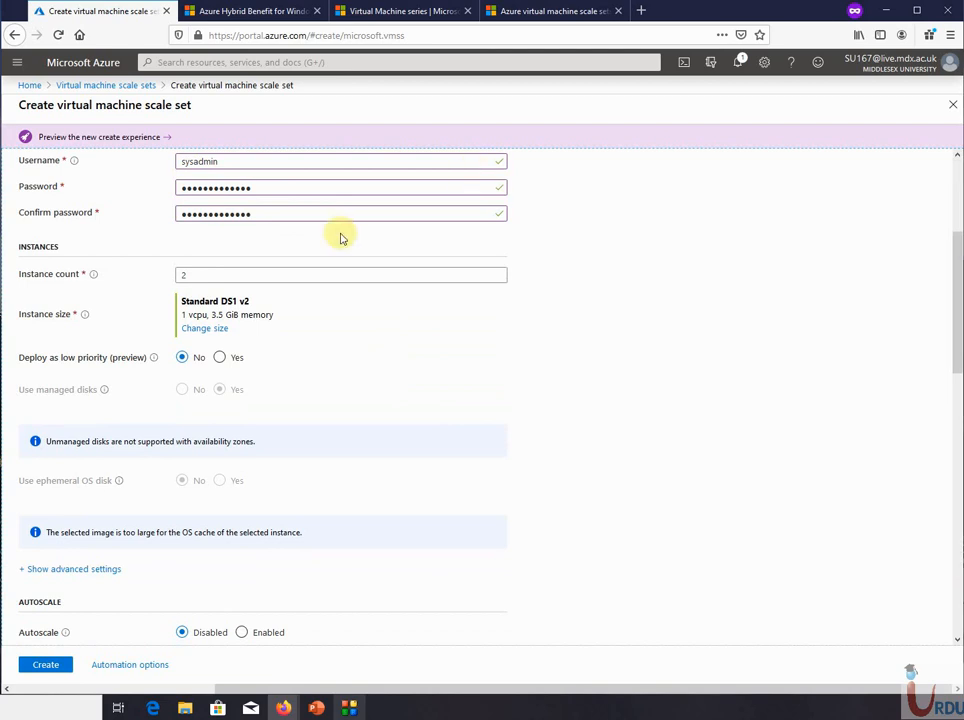
left_click(258, 278)
left_click(258, 277)
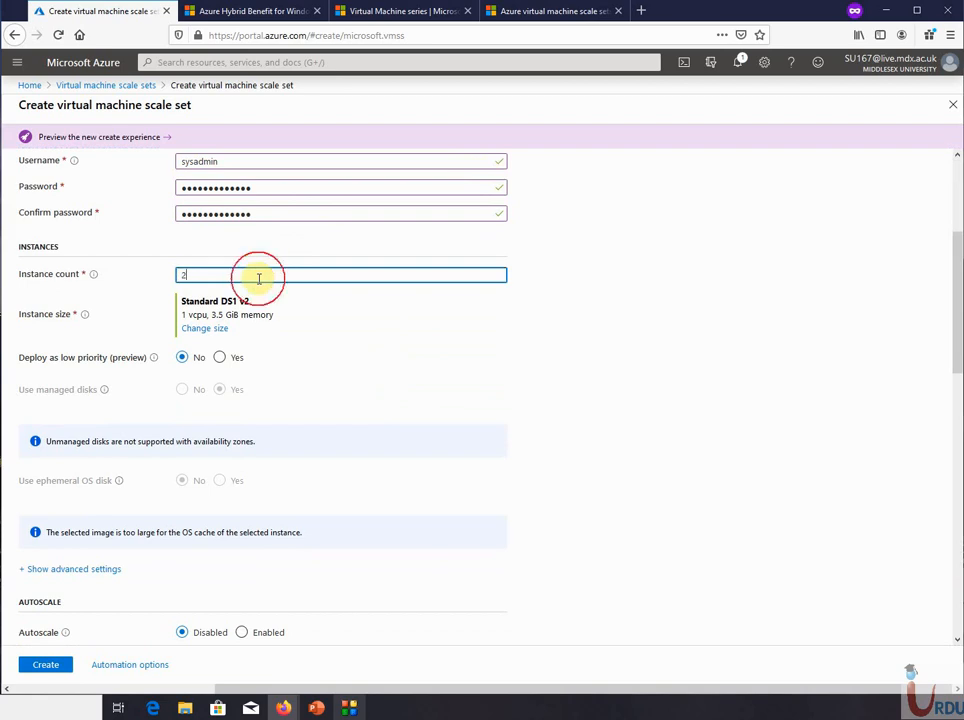
left_click(201, 330)
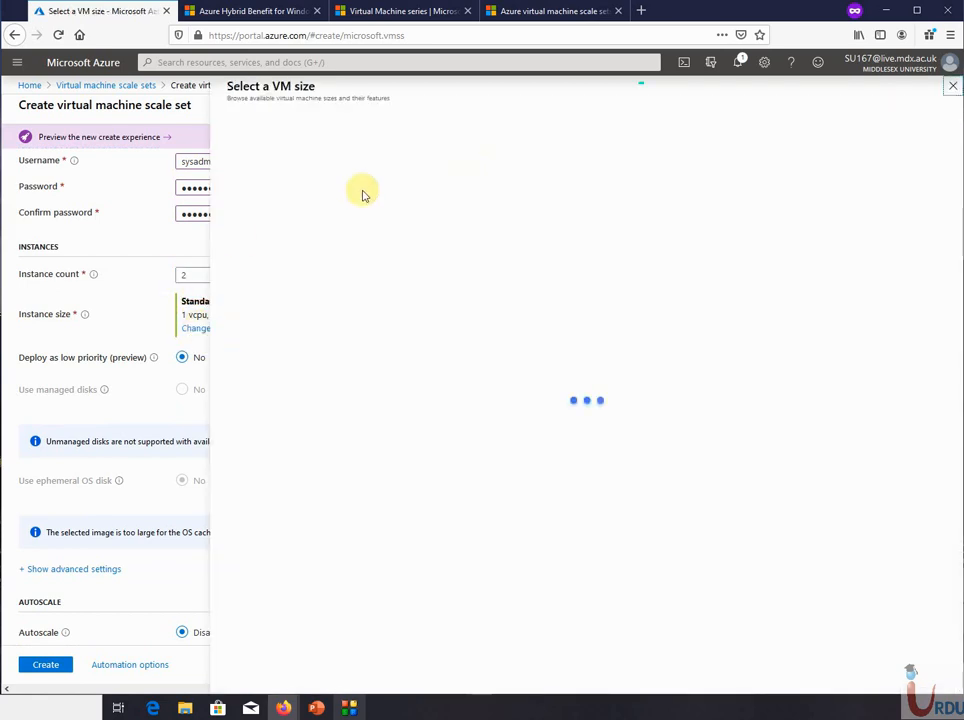
left_click(278, 219)
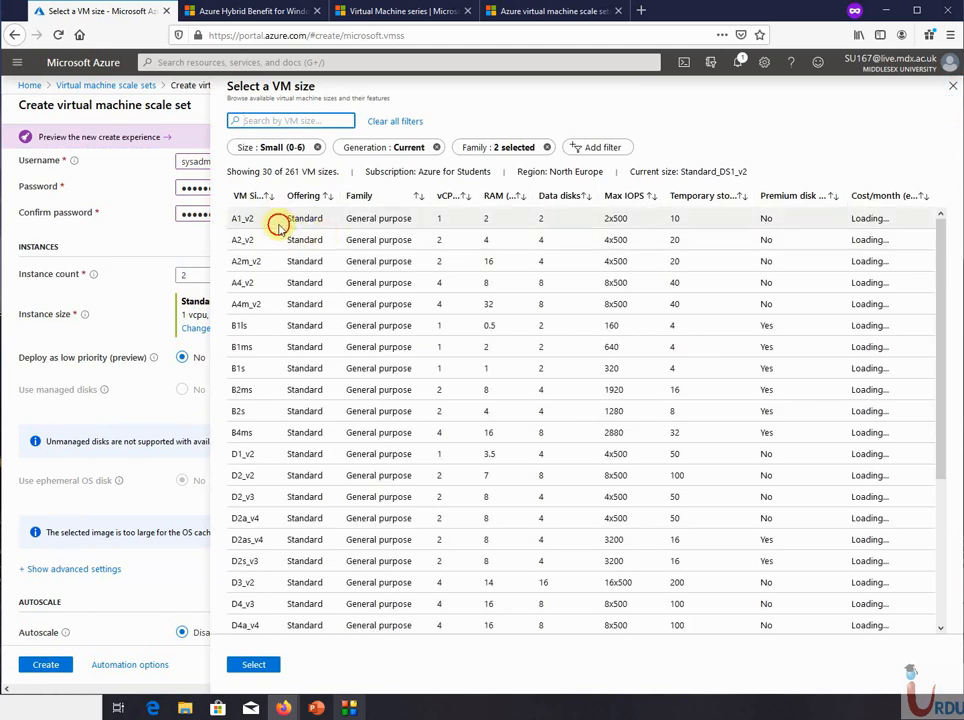
left_click(252, 666)
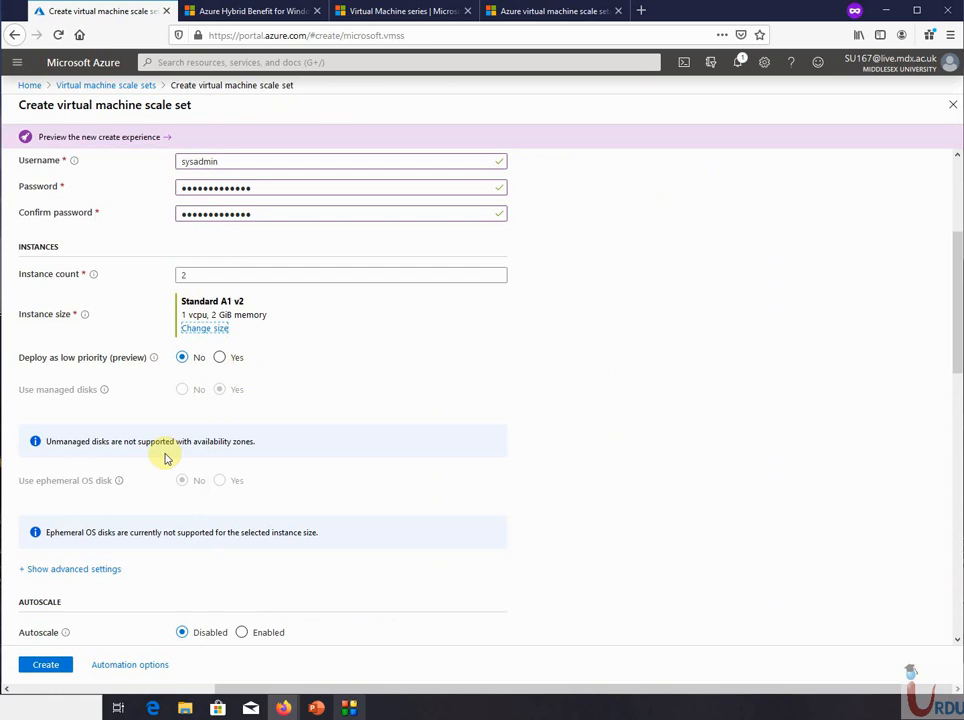
Step: Enable autoscale to examine its VM limits and the scale-out and scale-in CPU thresholds, and disable it again
left_click_drag(957, 333, 942, 451)
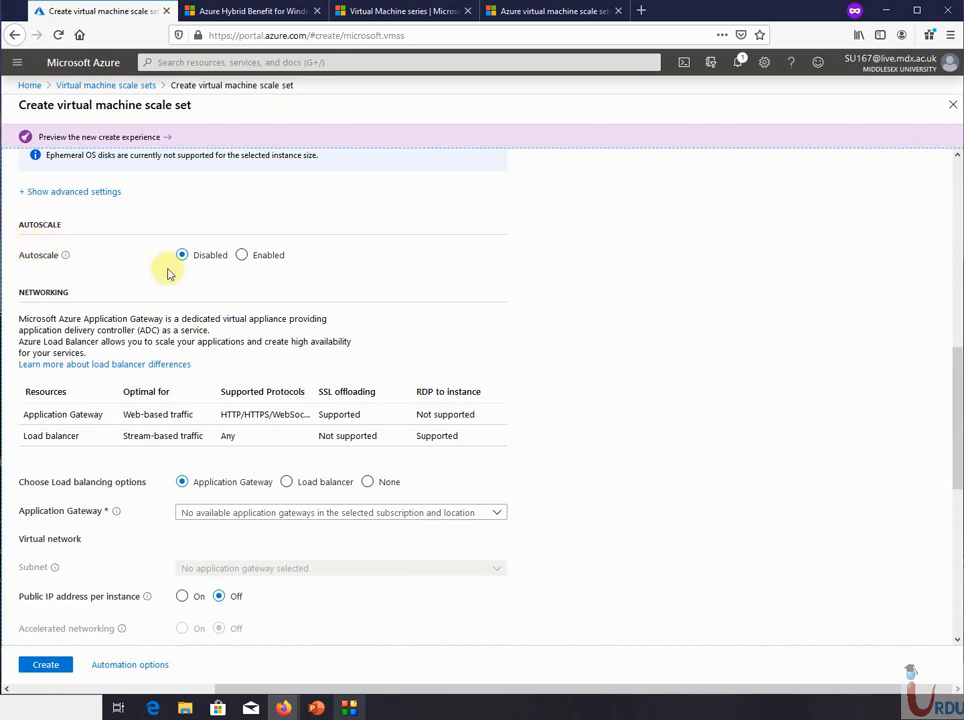
left_click(241, 256)
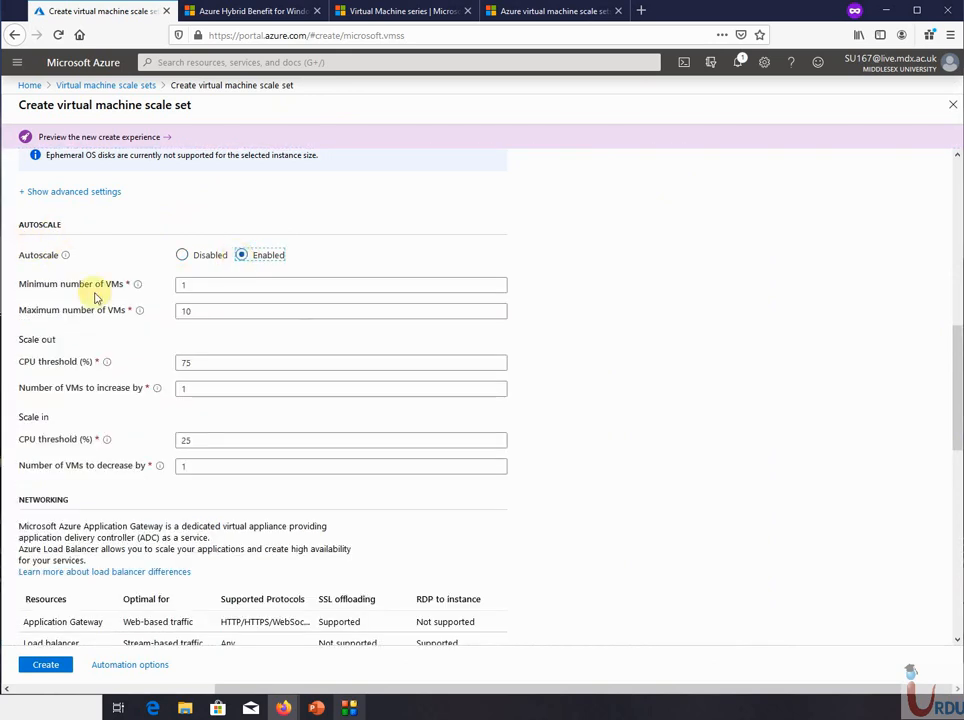
mouse_move(137, 289)
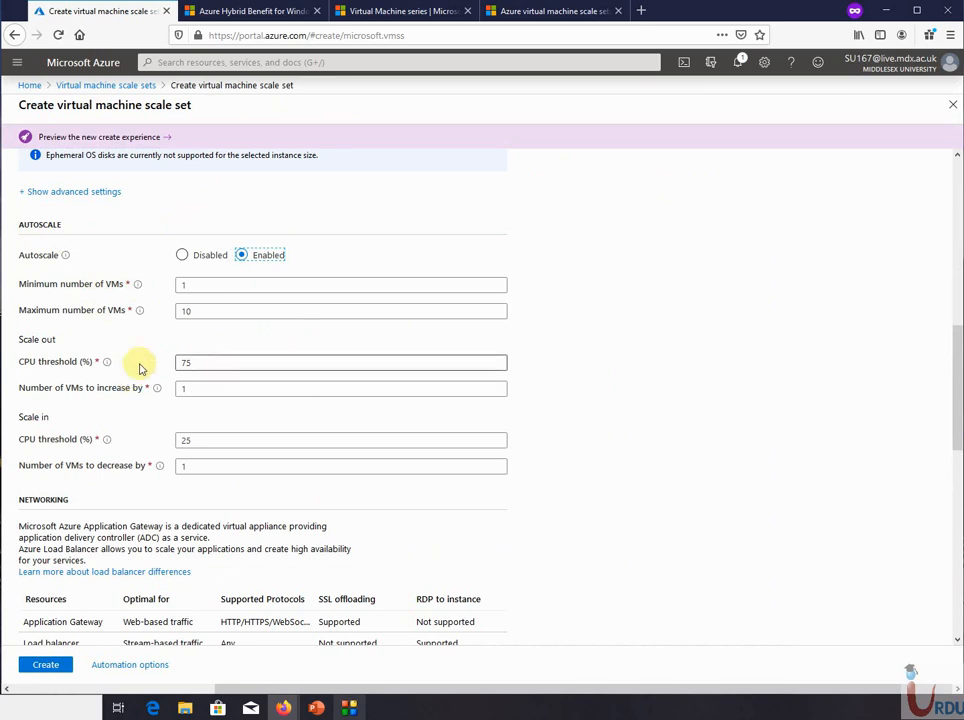
left_click(185, 364)
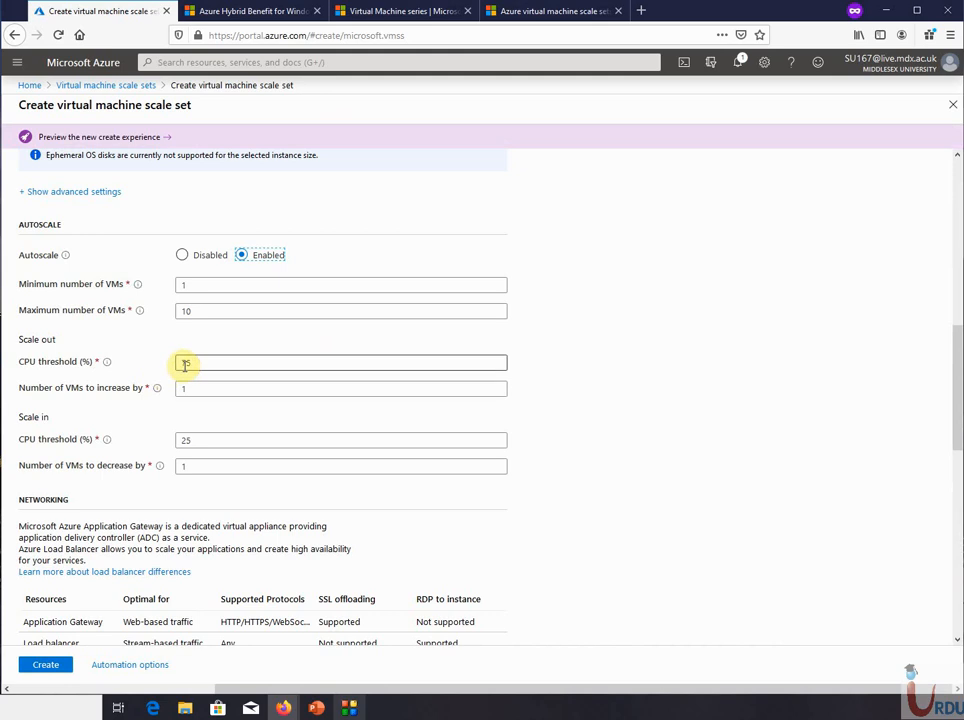
left_click(203, 439)
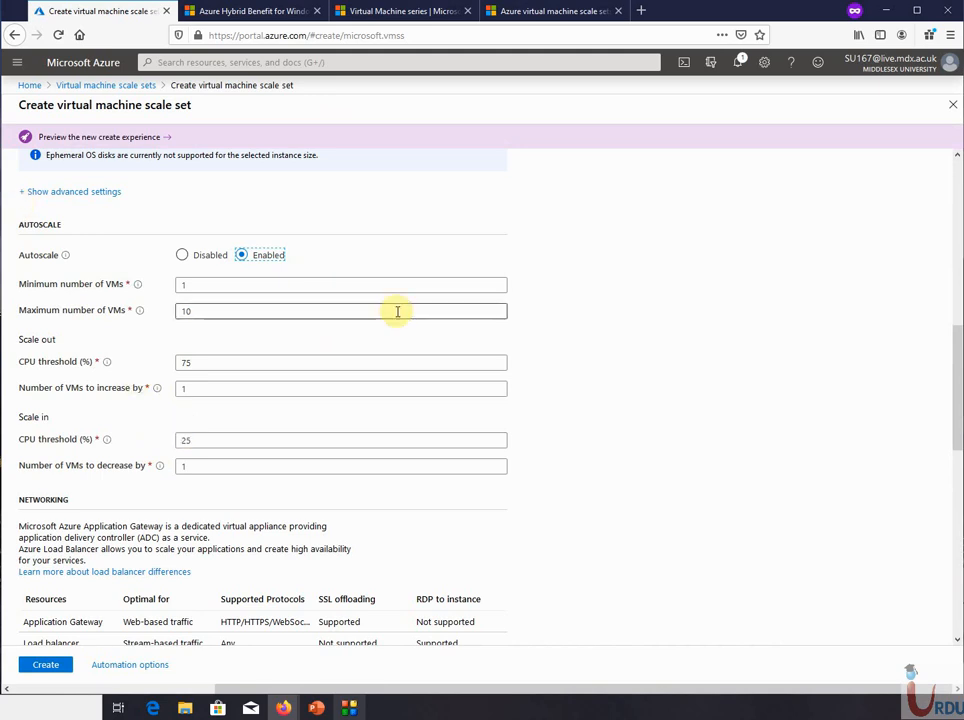
left_click(182, 257)
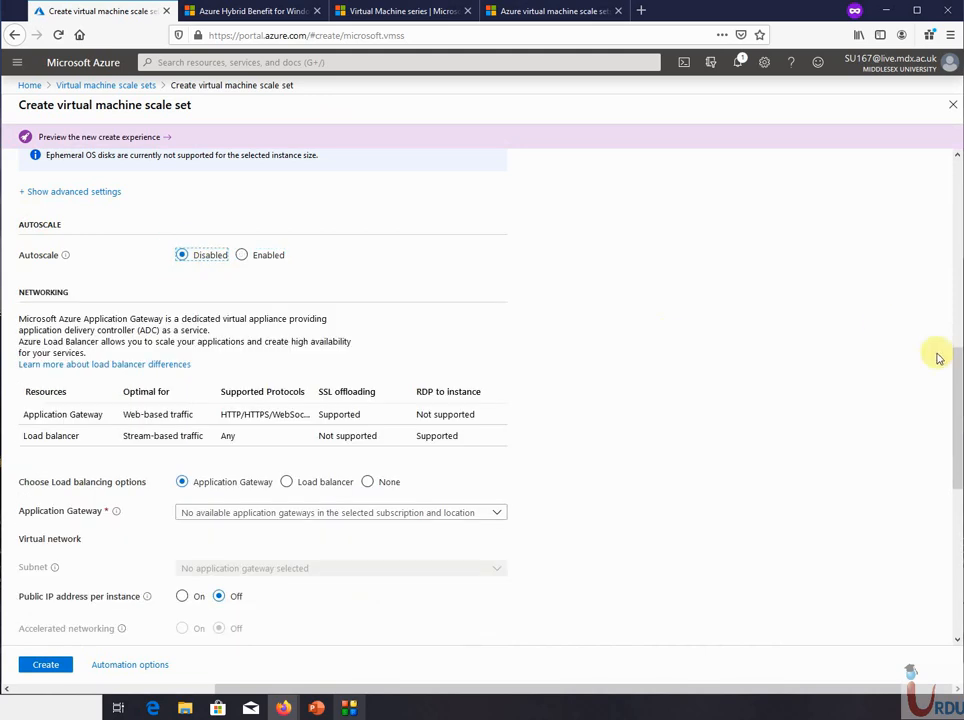
Step: Set the load balancing option to None, select uitarg-vnet as the virtual network and create the scale set
left_click_drag(955, 370, 953, 426)
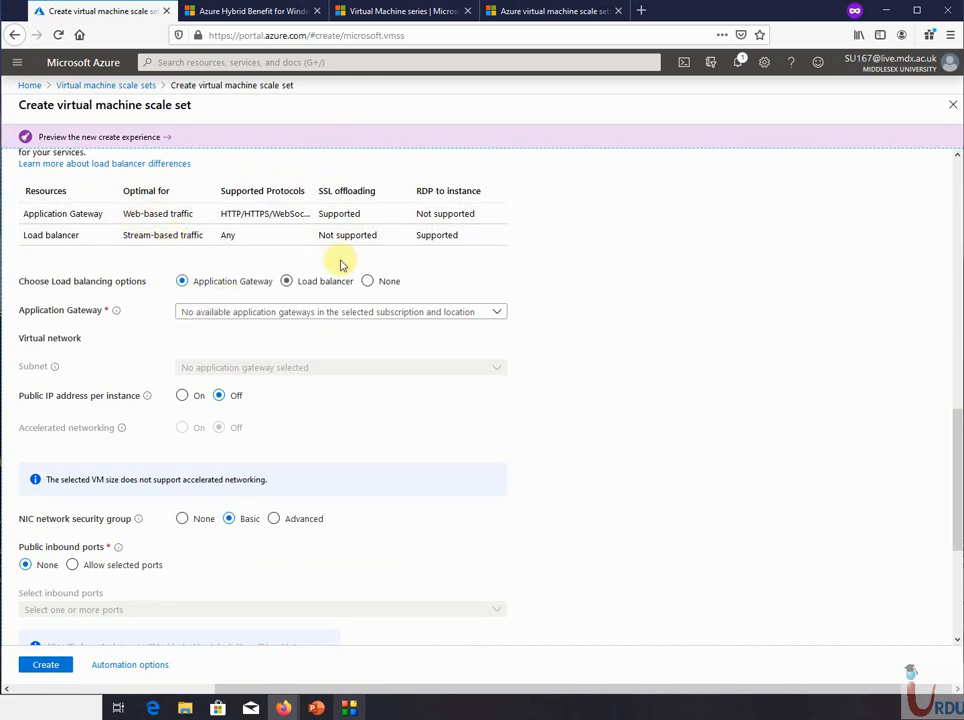
left_click(367, 281)
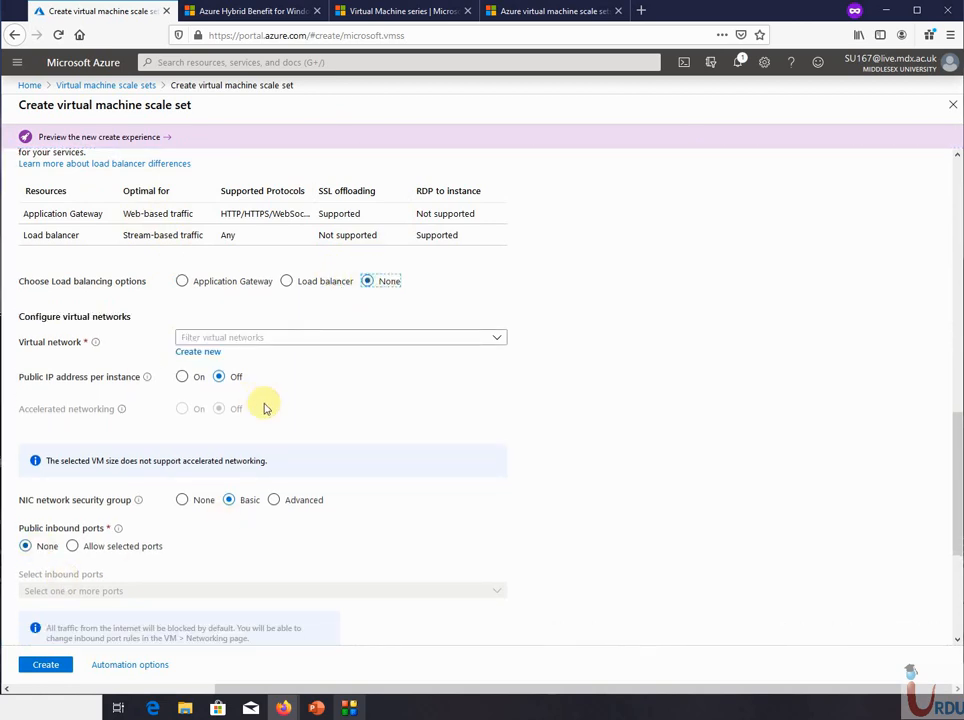
left_click_drag(958, 421, 947, 510)
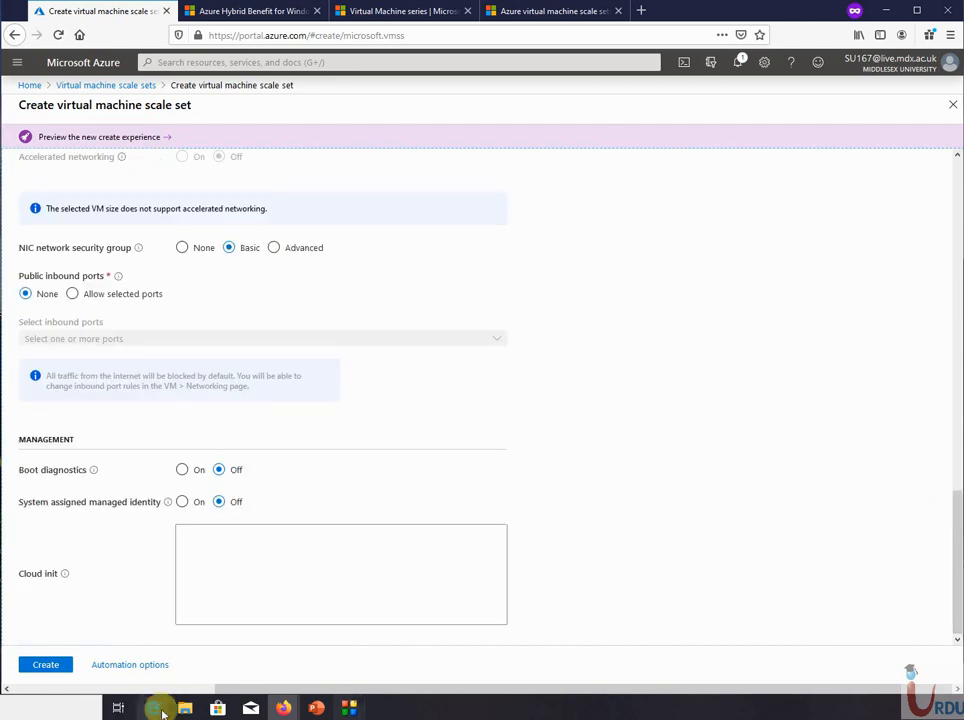
left_click(45, 669)
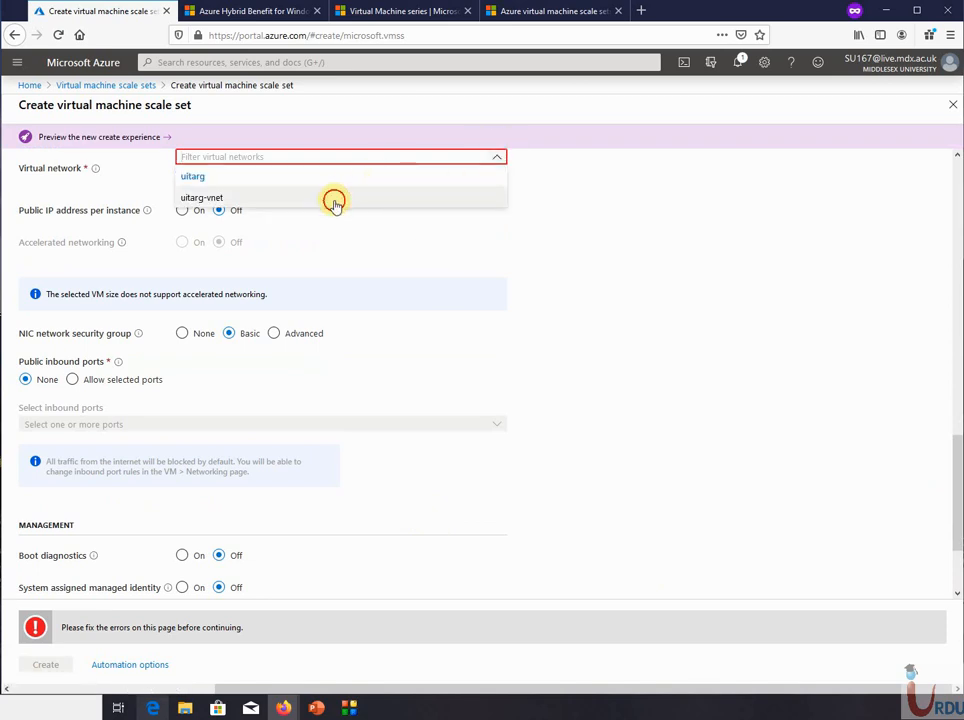
left_click(334, 199)
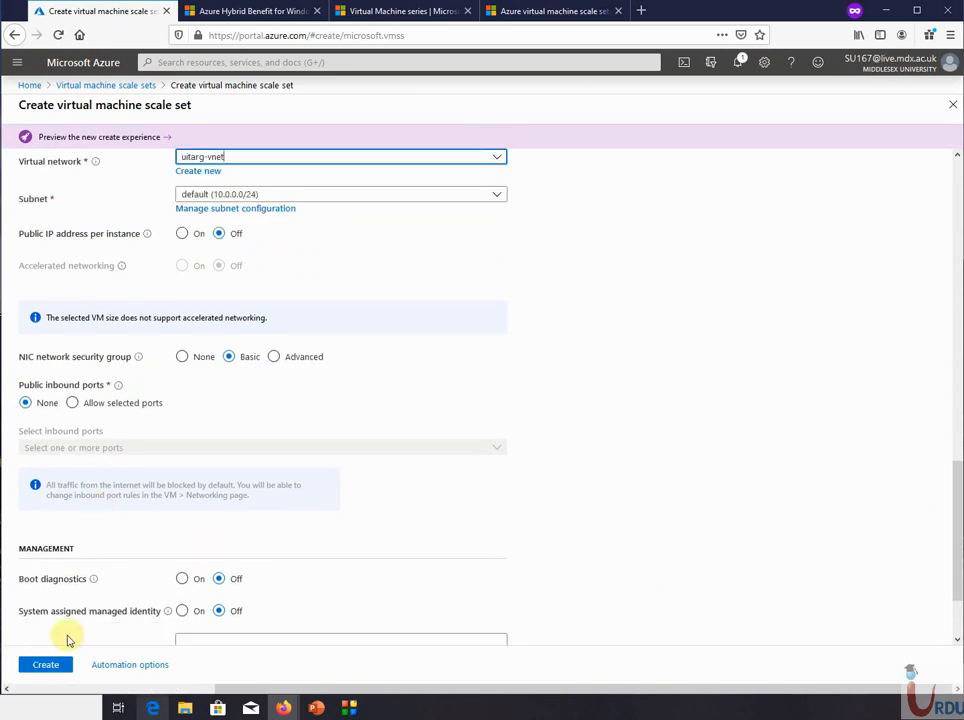
left_click(44, 667)
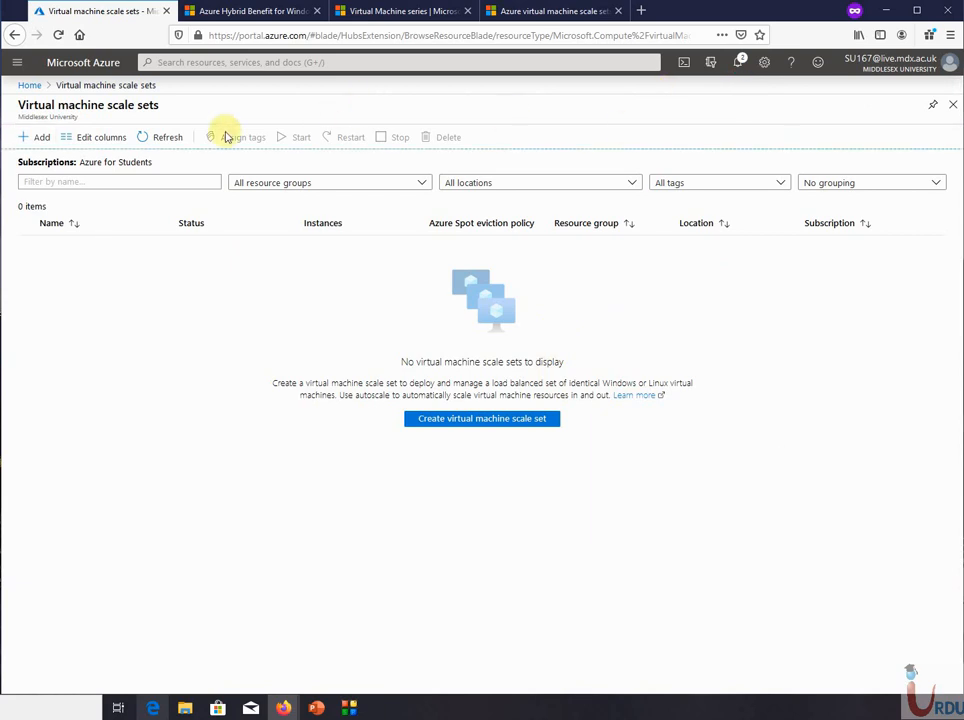
Step: Refresh the scale set list, open myscaleset, and examine the status of its instances and its overview
left_click(166, 139)
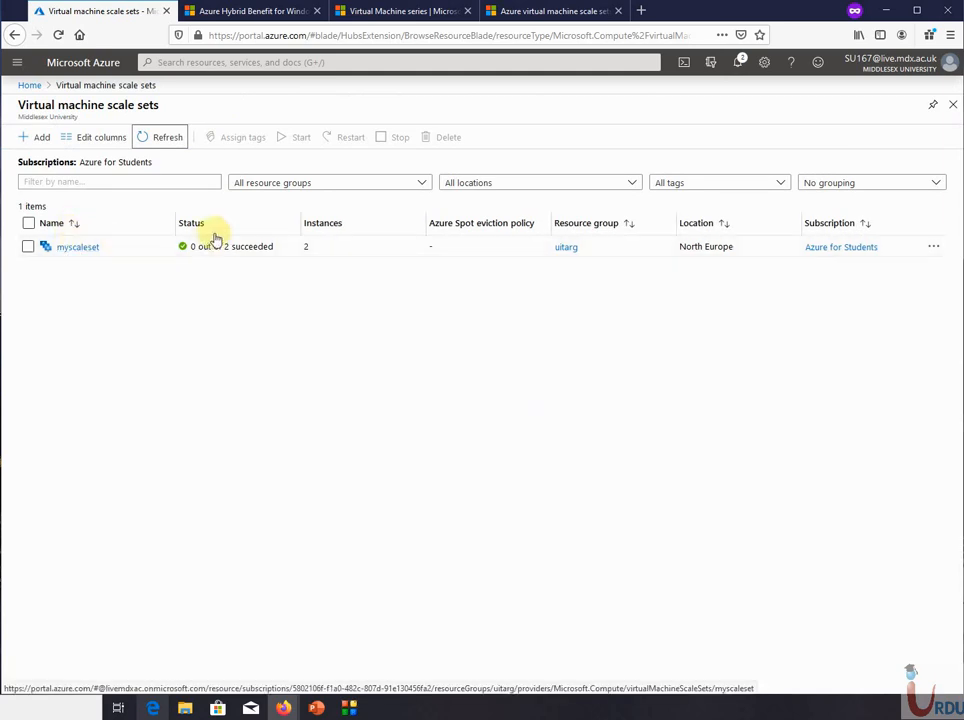
left_click(66, 251)
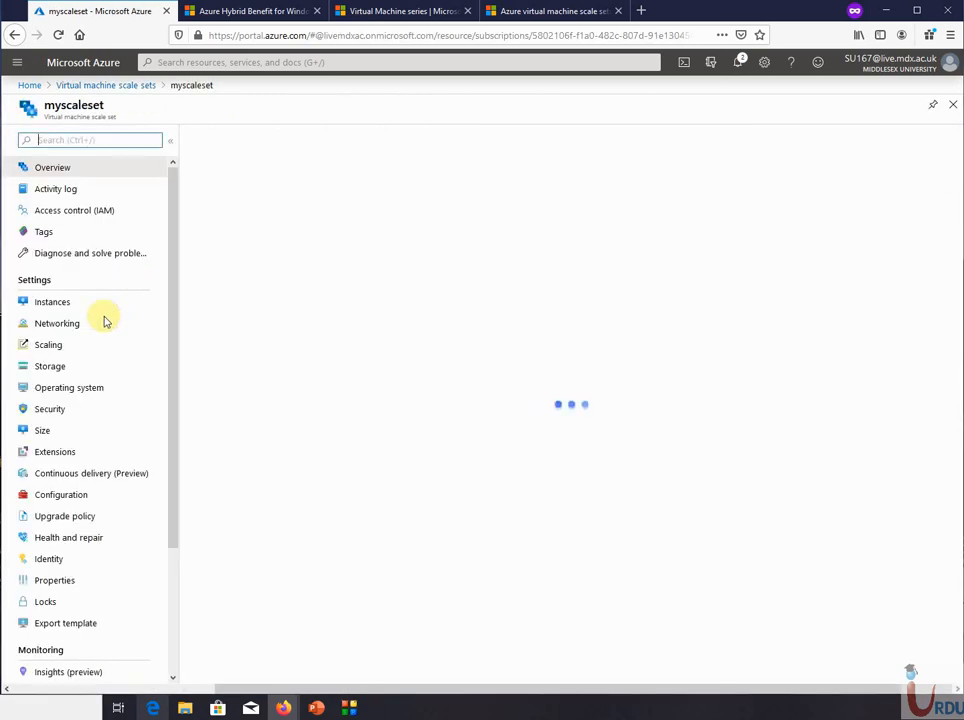
left_click(66, 303)
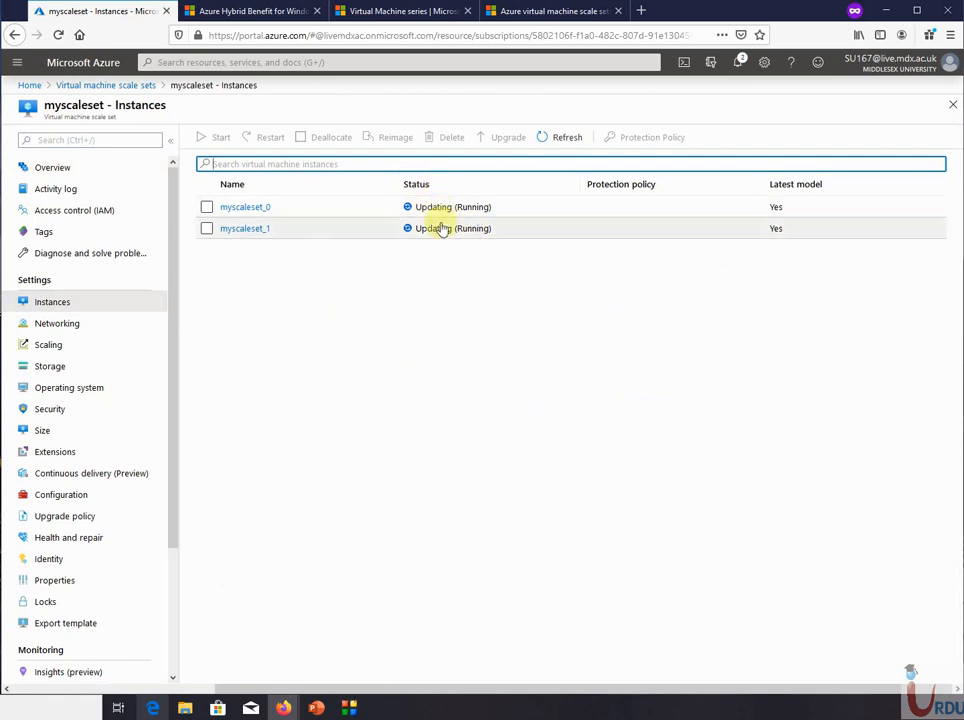
left_click(556, 141)
left_click(558, 145)
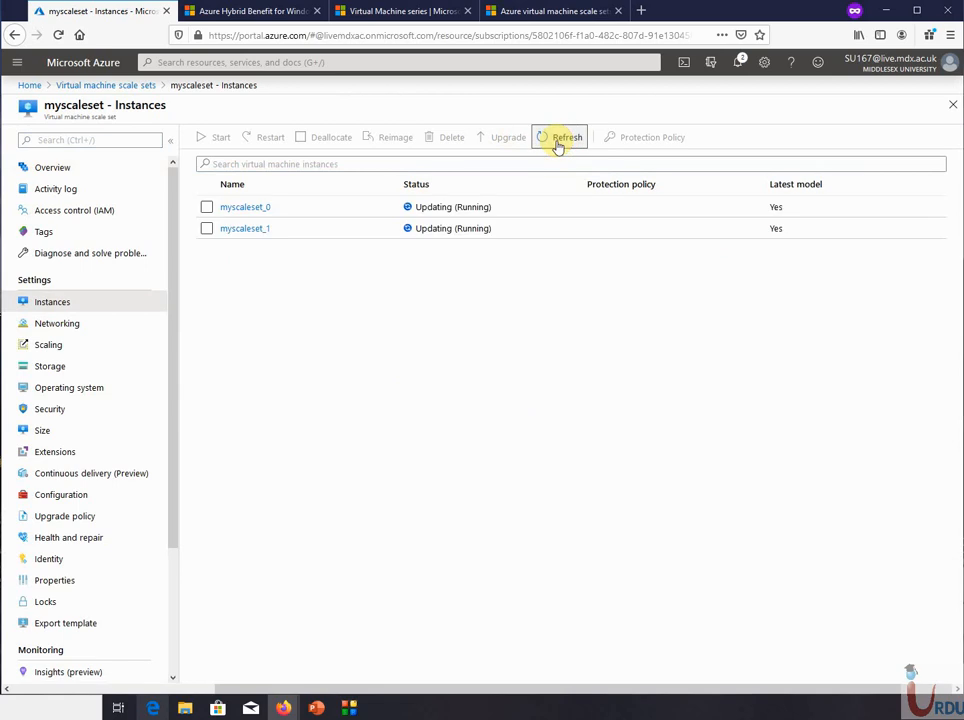
left_click(108, 172)
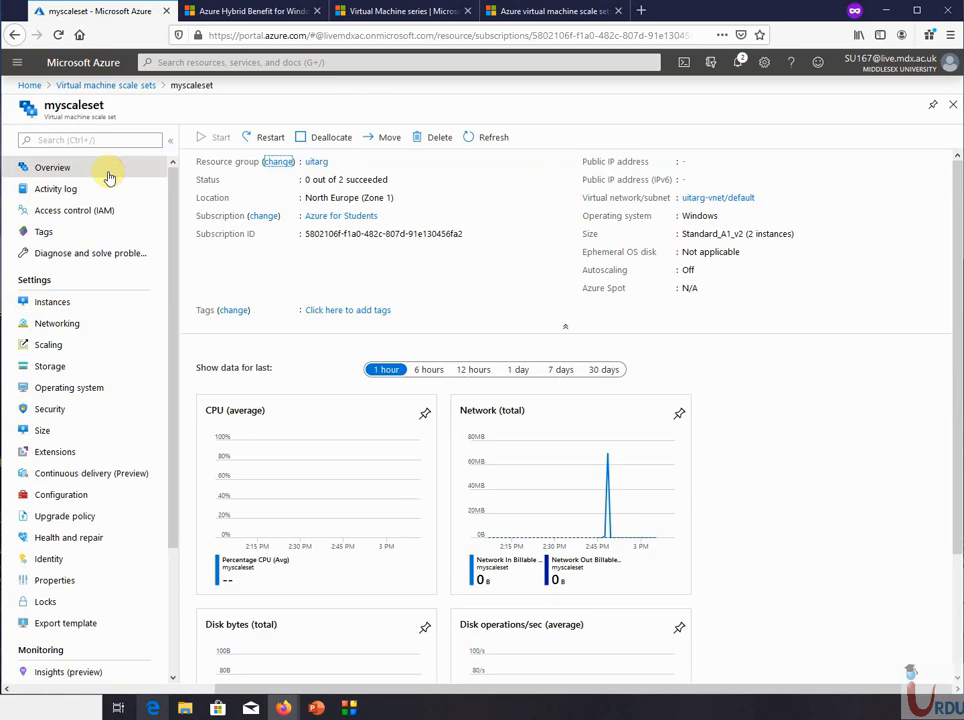